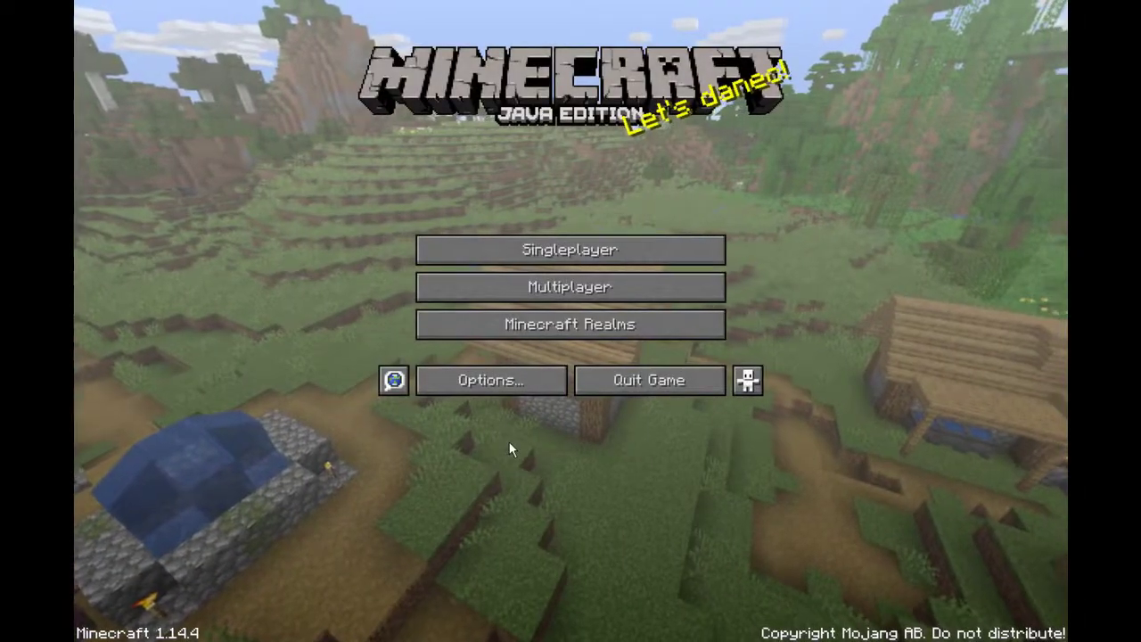
# Open Options and glance at Chat Settings, returning to Options with FOV still 91.
pyautogui.click(499, 380)
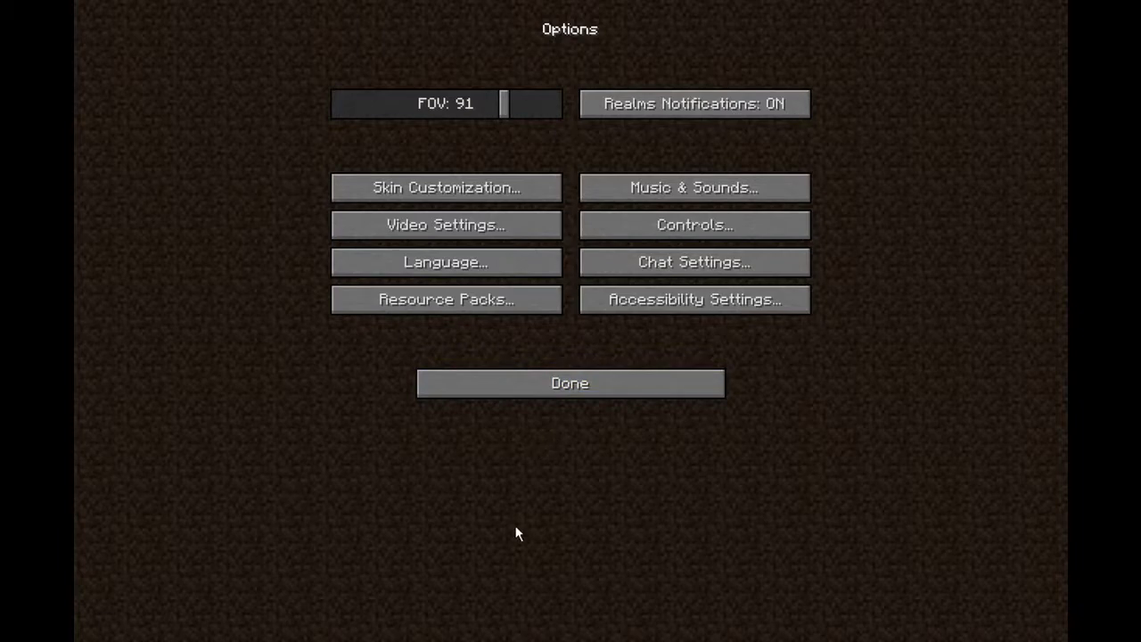
pyautogui.click(675, 264)
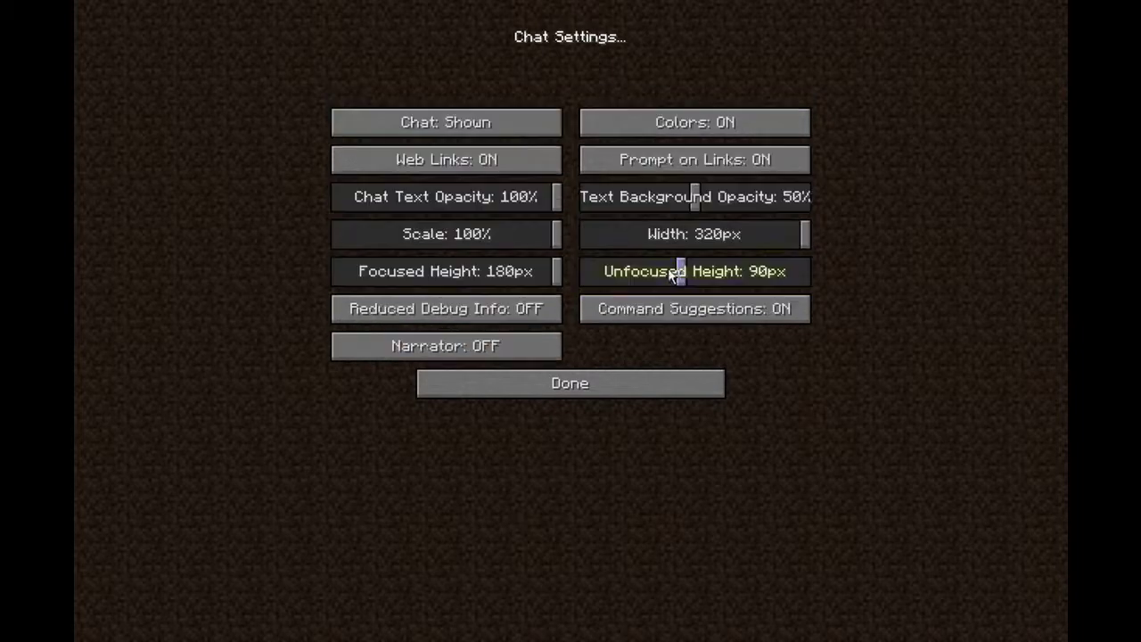
pyautogui.click(607, 385)
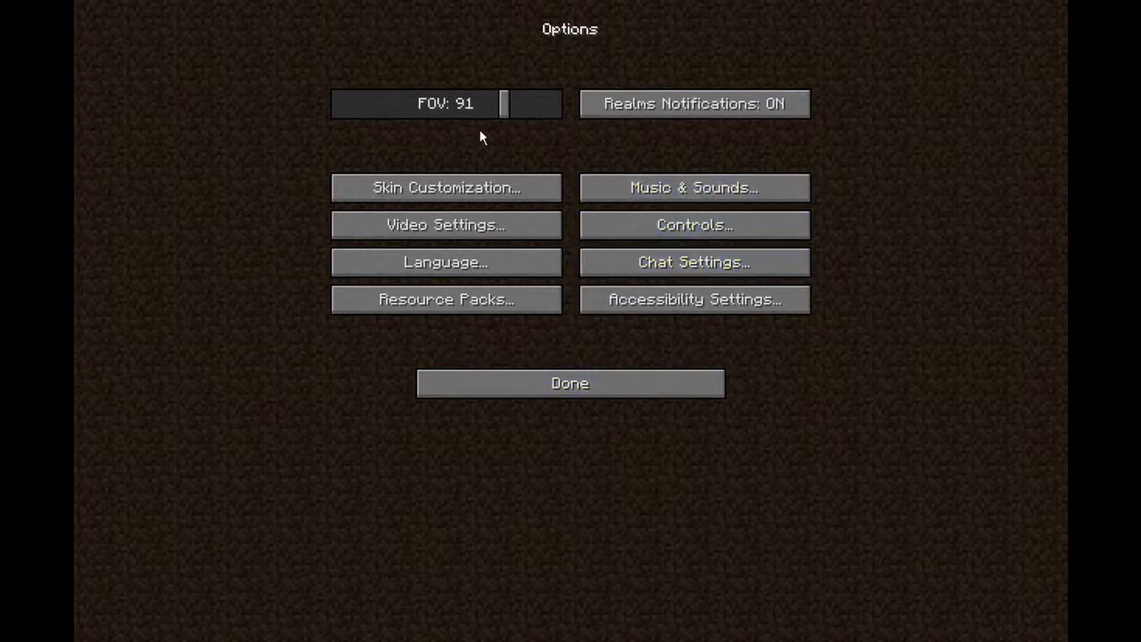
# Try FOV values from 30 up to Quake Pro, settle on 90, and exit to the title menu.
pyautogui.moveTo(487, 99); pyautogui.dragTo(532, 117)
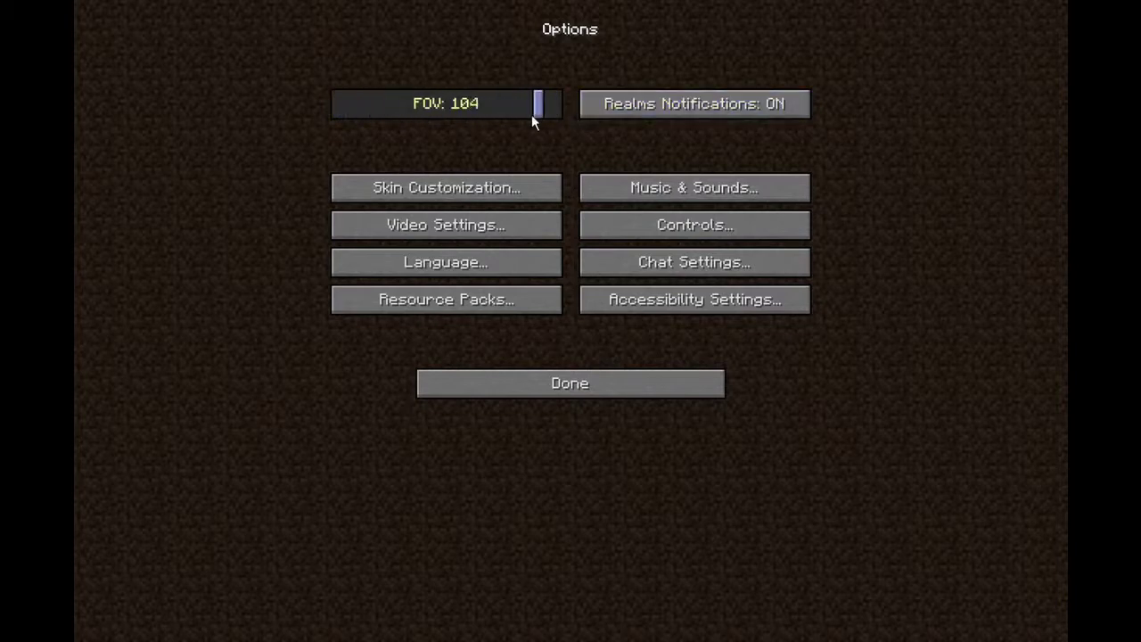
pyautogui.moveTo(375, 122); pyautogui.dragTo(318, 114)
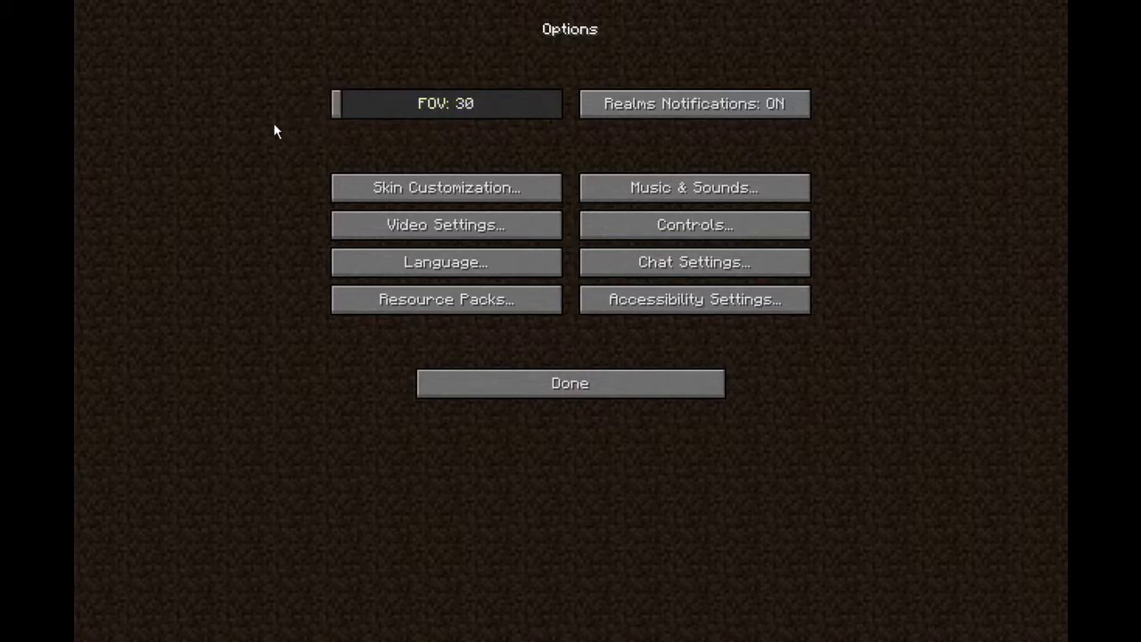
pyautogui.click(440, 111)
pyautogui.moveTo(511, 112); pyautogui.dragTo(559, 127)
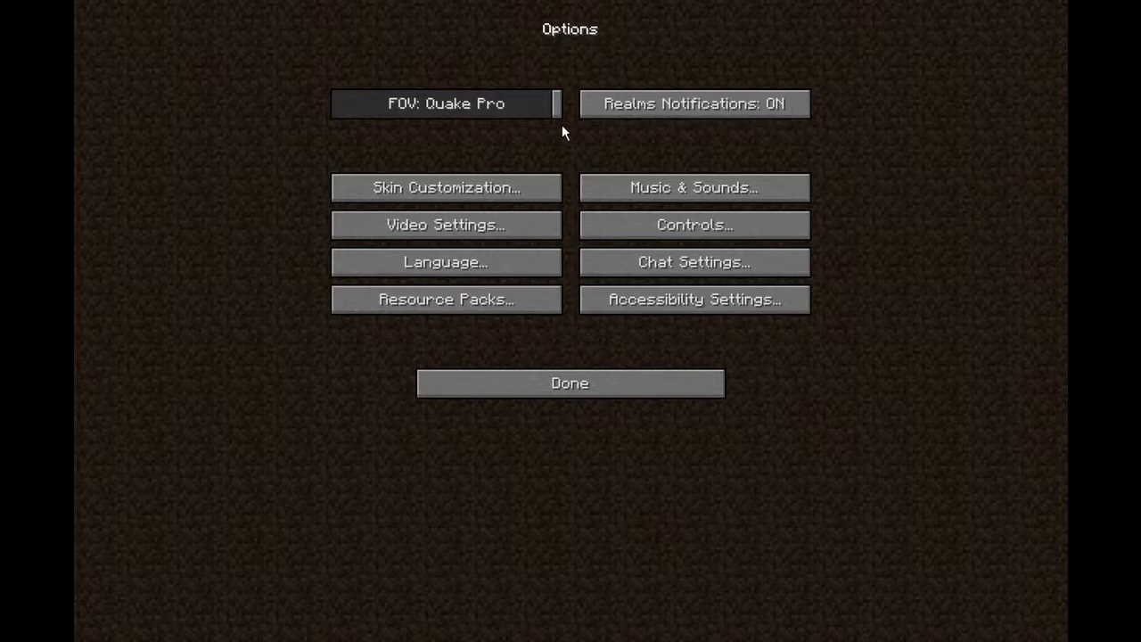
pyautogui.moveTo(559, 126); pyautogui.dragTo(461, 119)
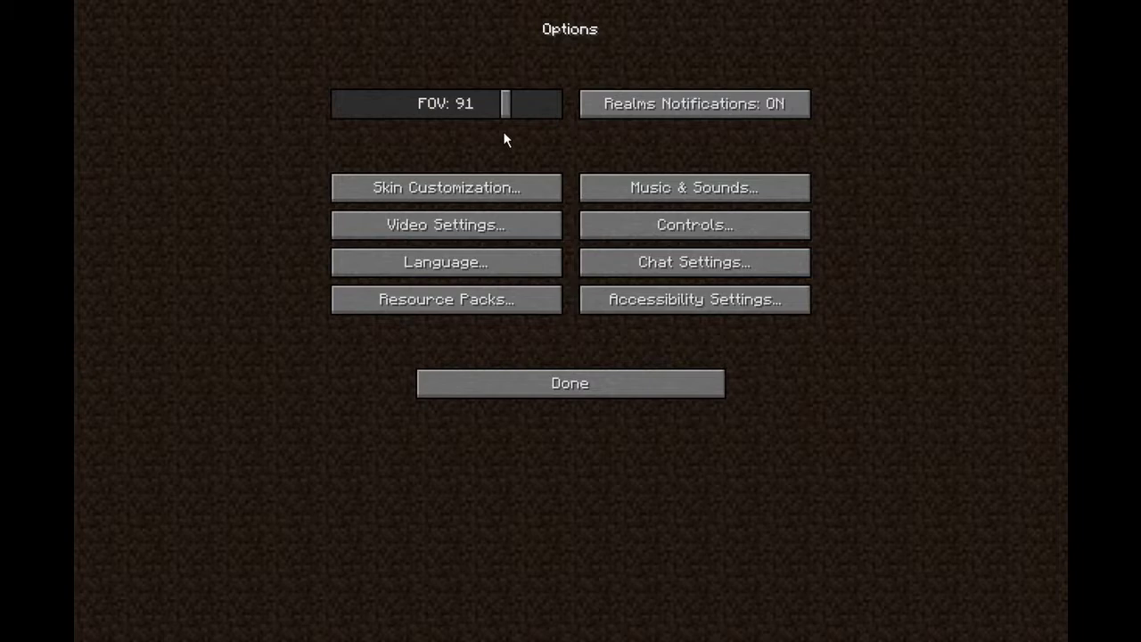
pyautogui.click(502, 104)
pyautogui.moveTo(504, 102)
pyautogui.mouseDown()
pyautogui.moveTo(576, 96)
pyautogui.moveTo(513, 103)
pyautogui.mouseUp()
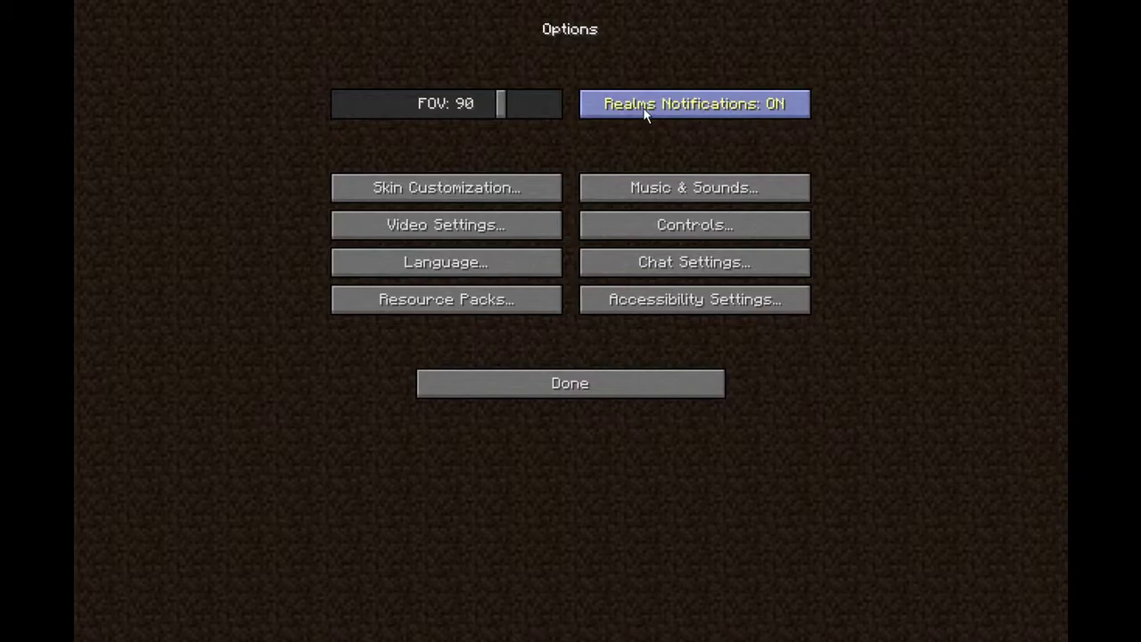
pyautogui.click(564, 382)
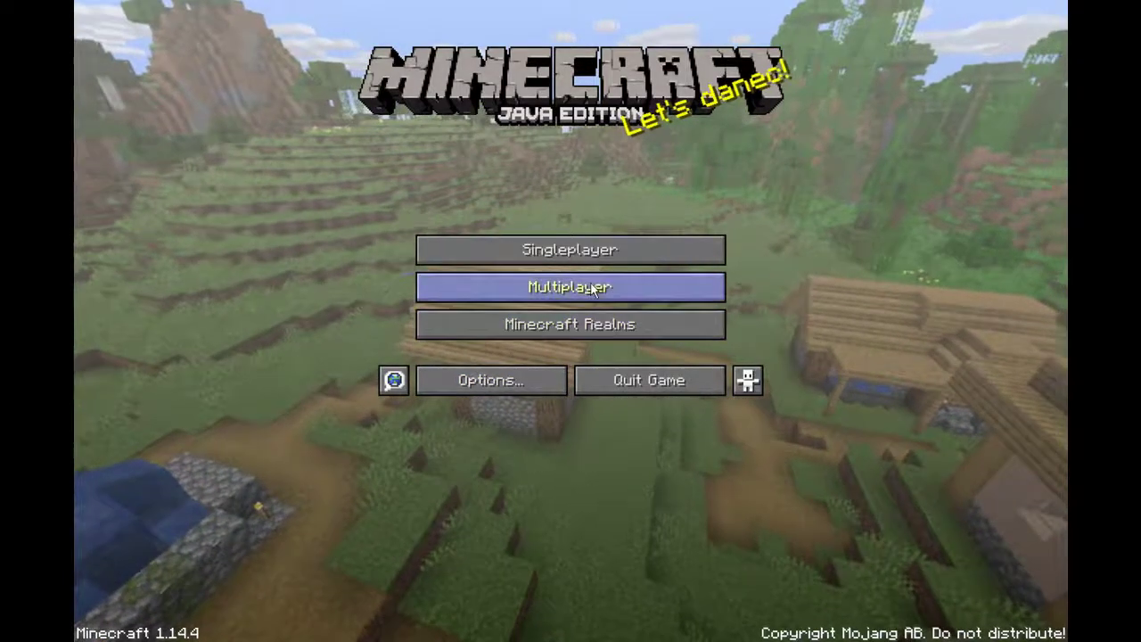
# Peek at the singleplayer world list, then go back and reopen Options.
pyautogui.click(590, 251)
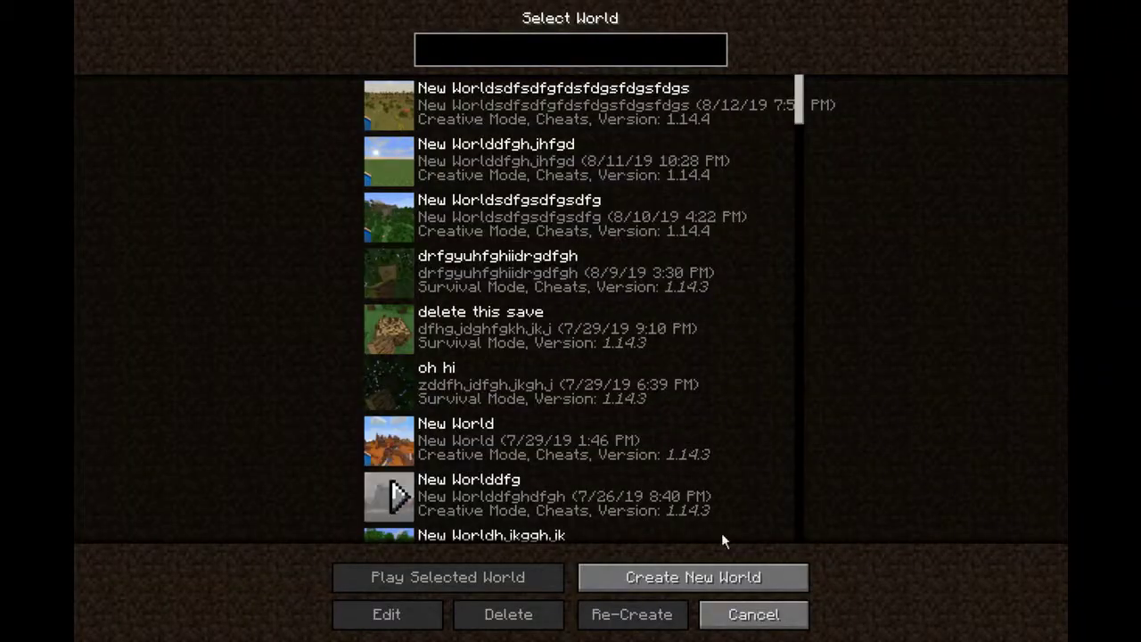
pyautogui.click(765, 612)
pyautogui.click(502, 381)
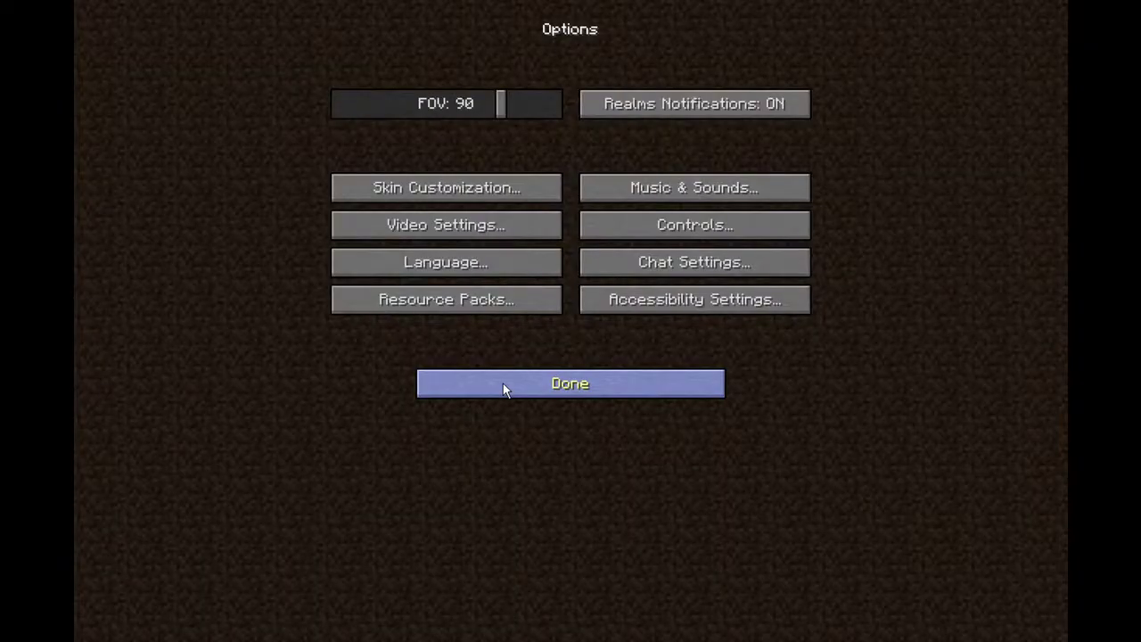
# In Skin Customization, toggle cape, left sleeve and left pants leg back to their original states, and leave Hat ON.
pyautogui.click(454, 192)
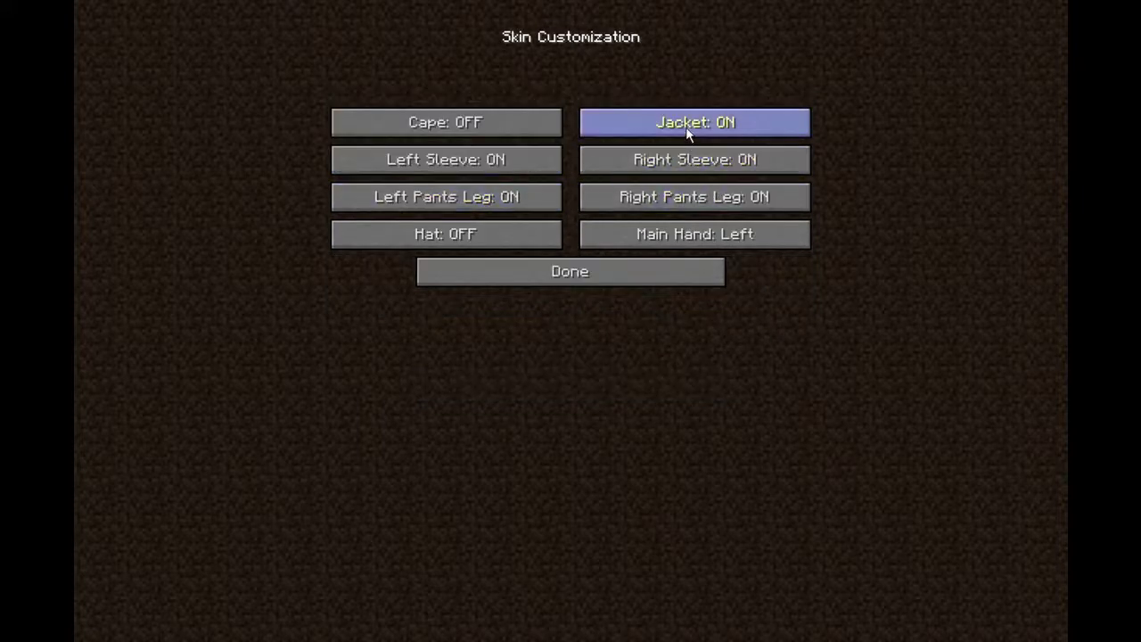
pyautogui.click(513, 139)
pyautogui.click(511, 133)
pyautogui.click(509, 156)
pyautogui.click(507, 165)
pyautogui.click(503, 193)
pyautogui.click(503, 192)
pyautogui.click(475, 230)
pyautogui.click(474, 234)
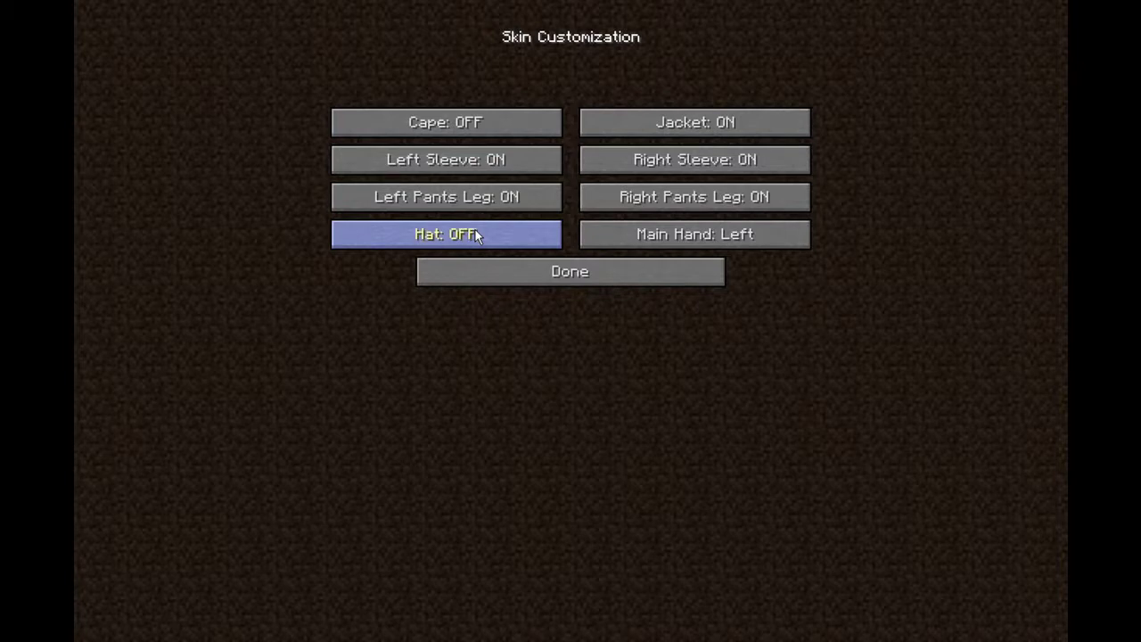
pyautogui.click(474, 234)
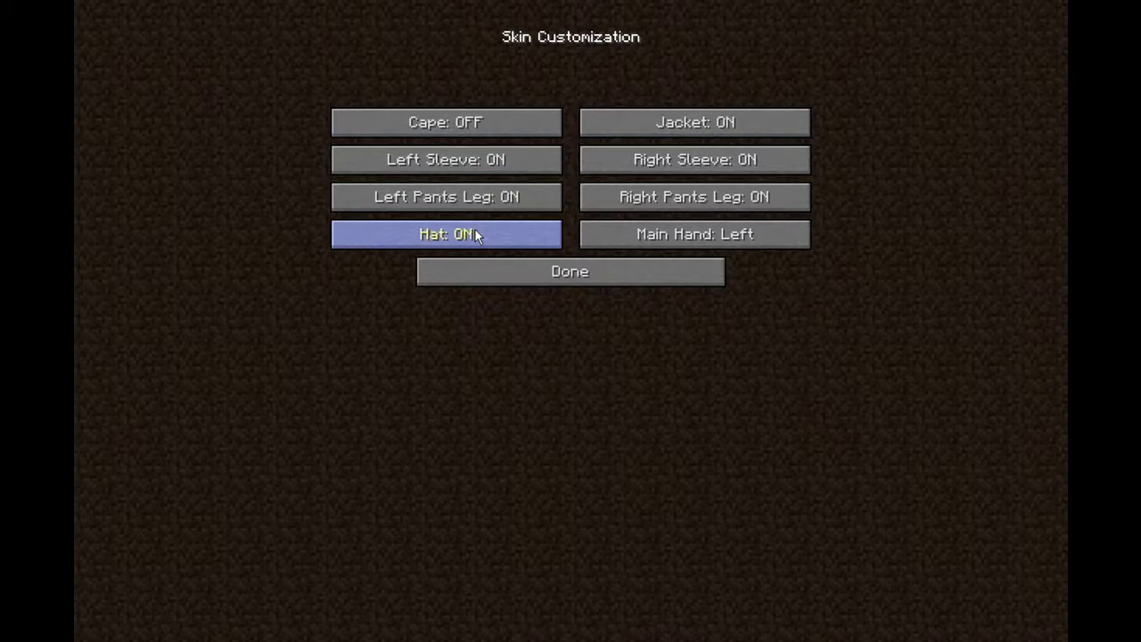
# Close Skin Customization and Options, then open the Singleplayer world list.
pyautogui.click(503, 270)
pyautogui.click(555, 377)
pyautogui.click(559, 254)
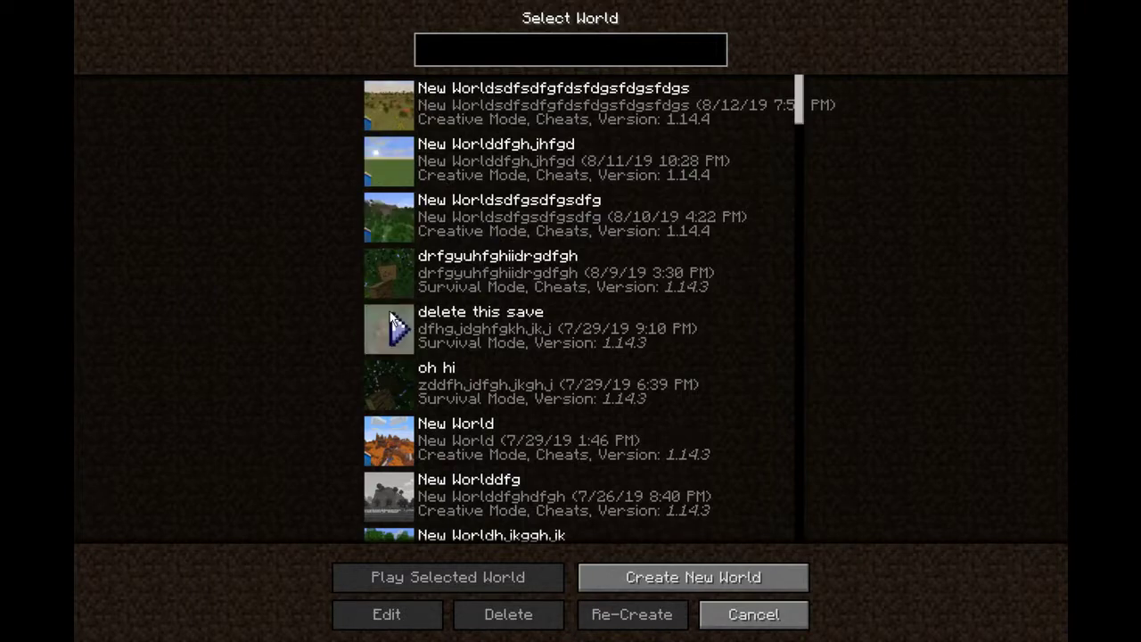
# Cancel loading the older 1.14.3 world and play the most recent creative world instead.
pyautogui.click(398, 275)
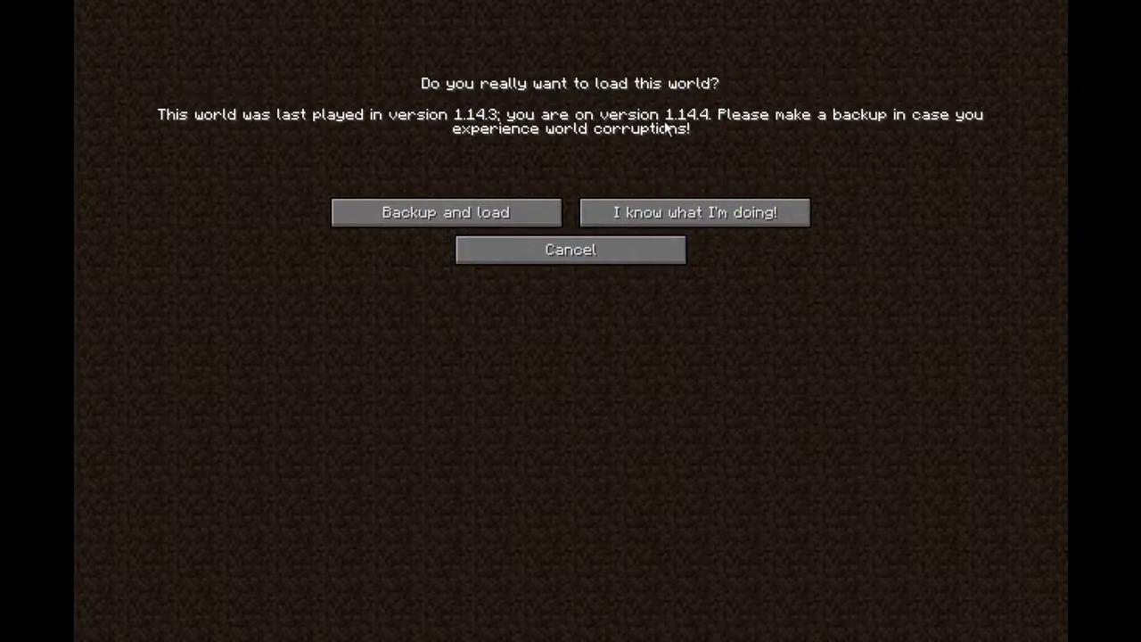
pyautogui.click(582, 259)
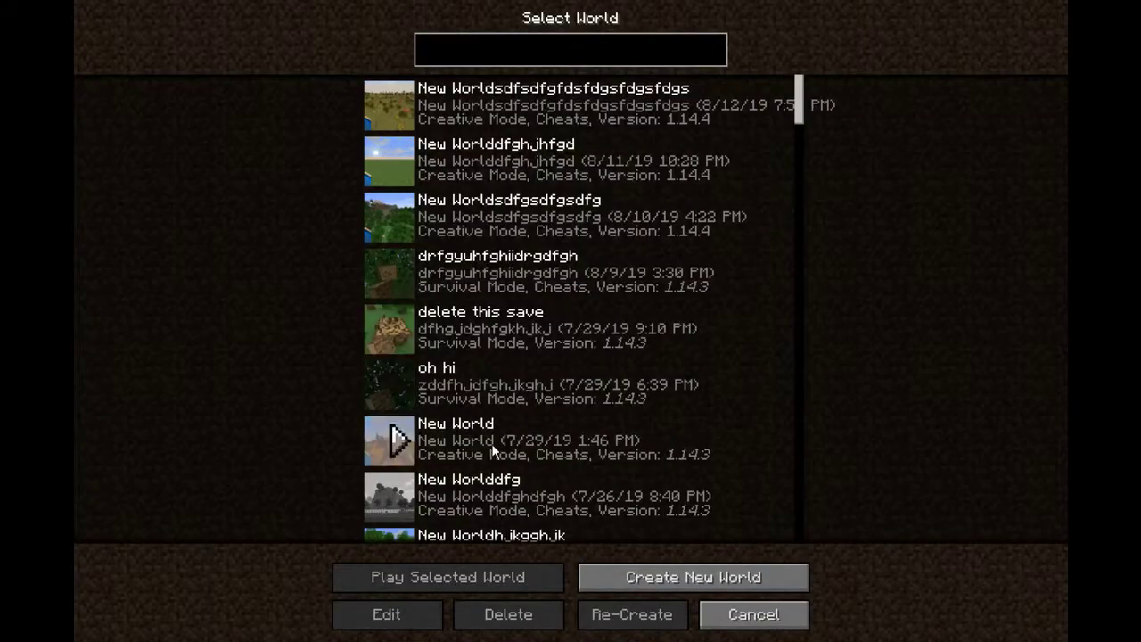
pyautogui.click(392, 110)
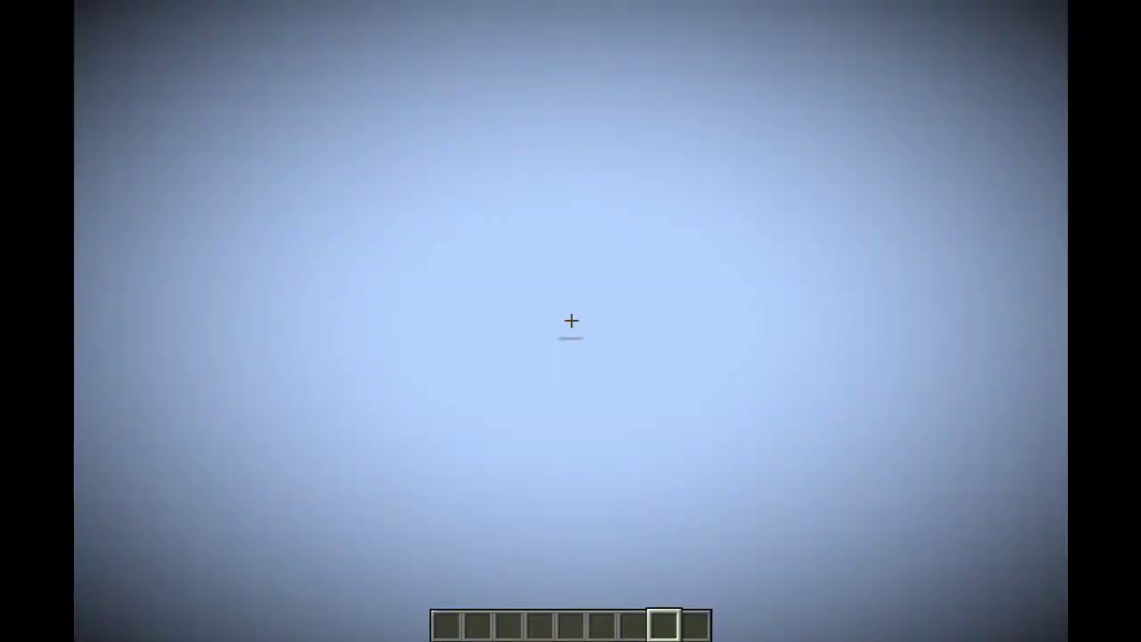
# Cycle the camera to front third-person view and back, then open Options from the pause menu.
pyautogui.press('Escape')
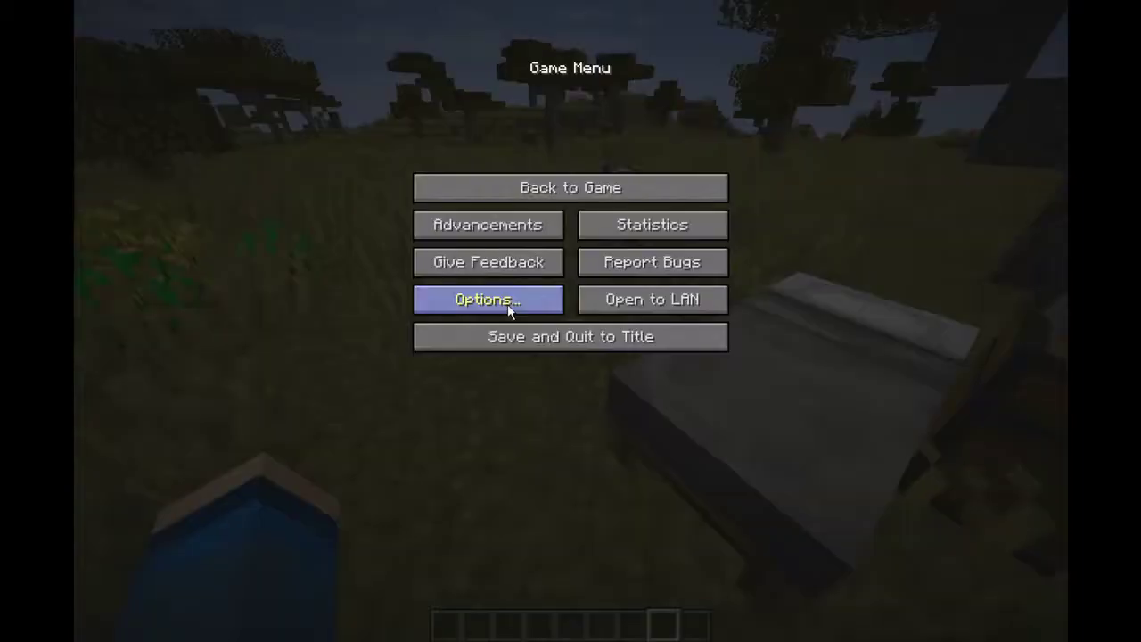
pyautogui.press('Escape')
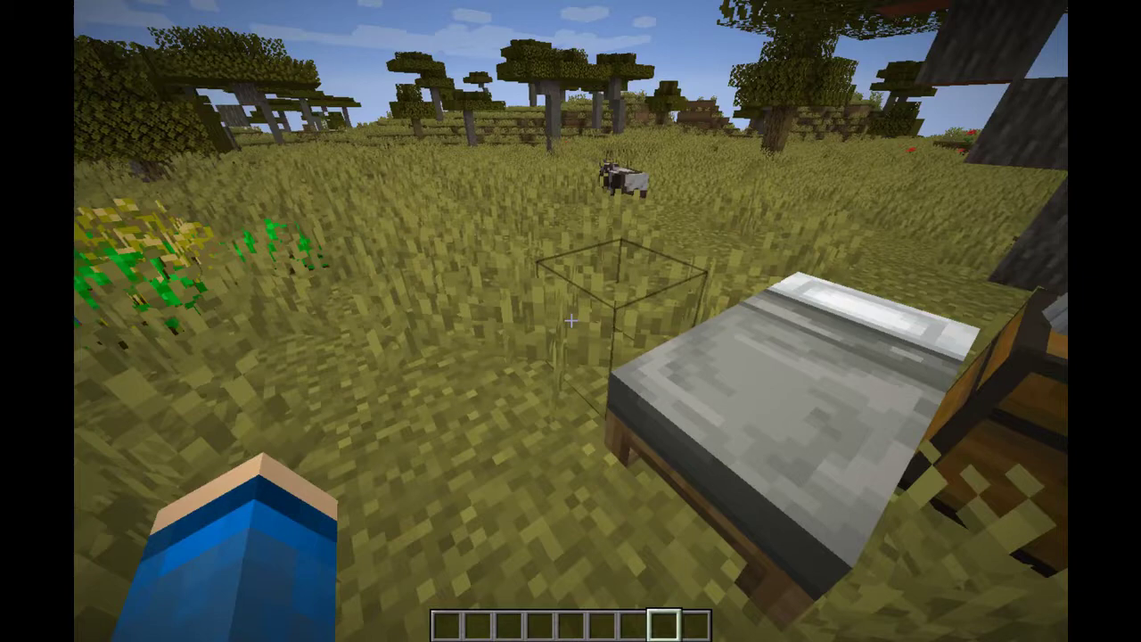
pyautogui.press('F5')
pyautogui.press('F5')
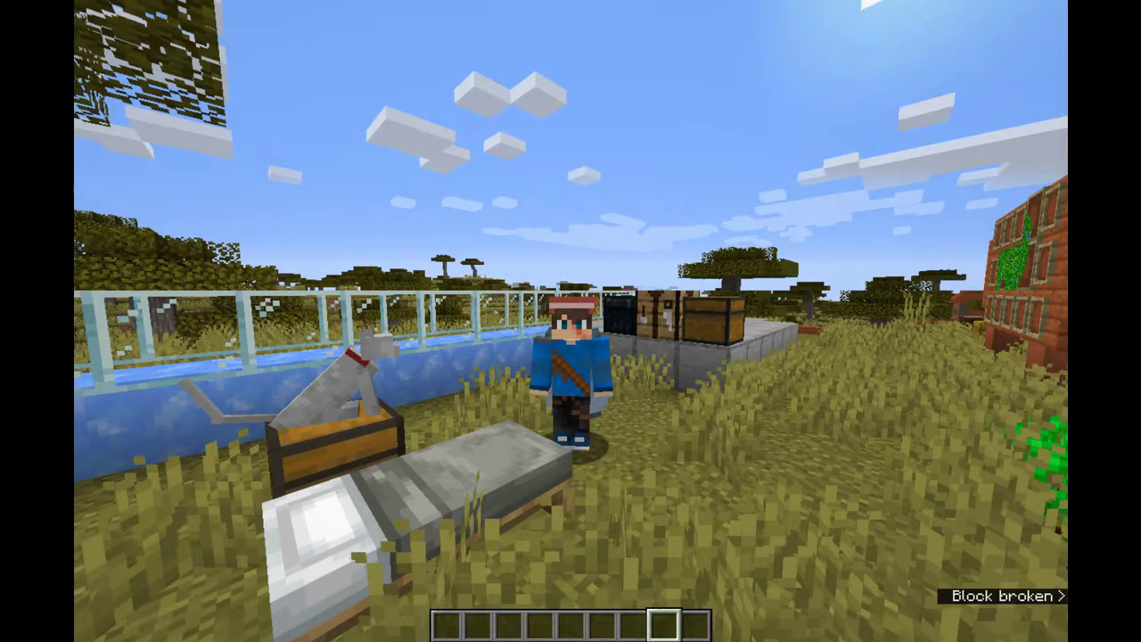
pyautogui.moveTo(571, 321)
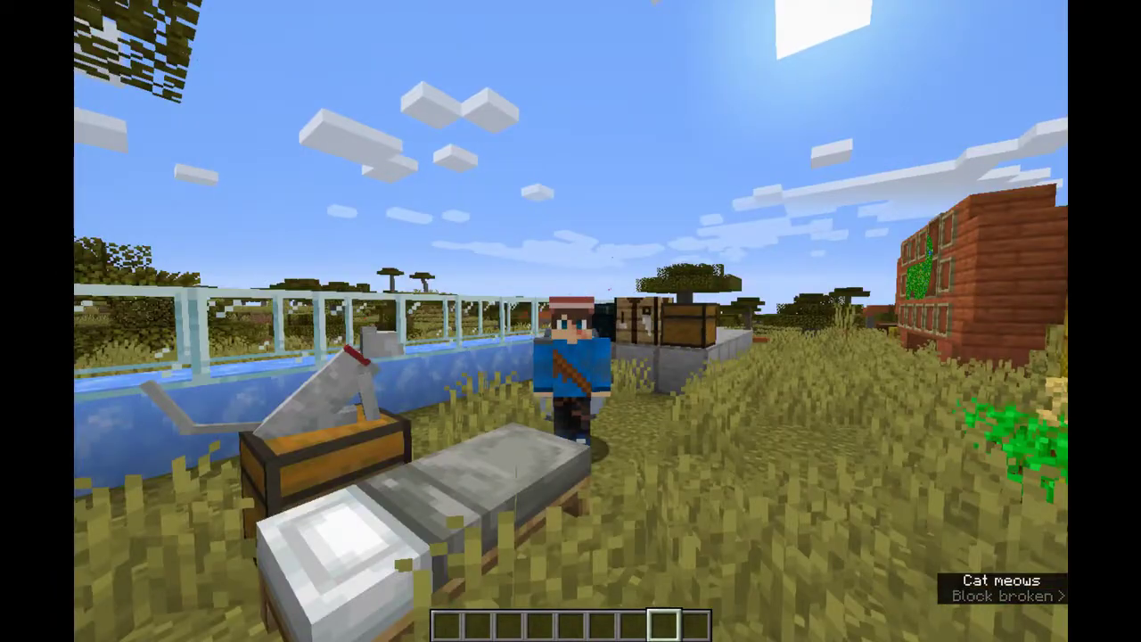
pyautogui.press('F5')
pyautogui.press('F5')
pyautogui.press('F5')
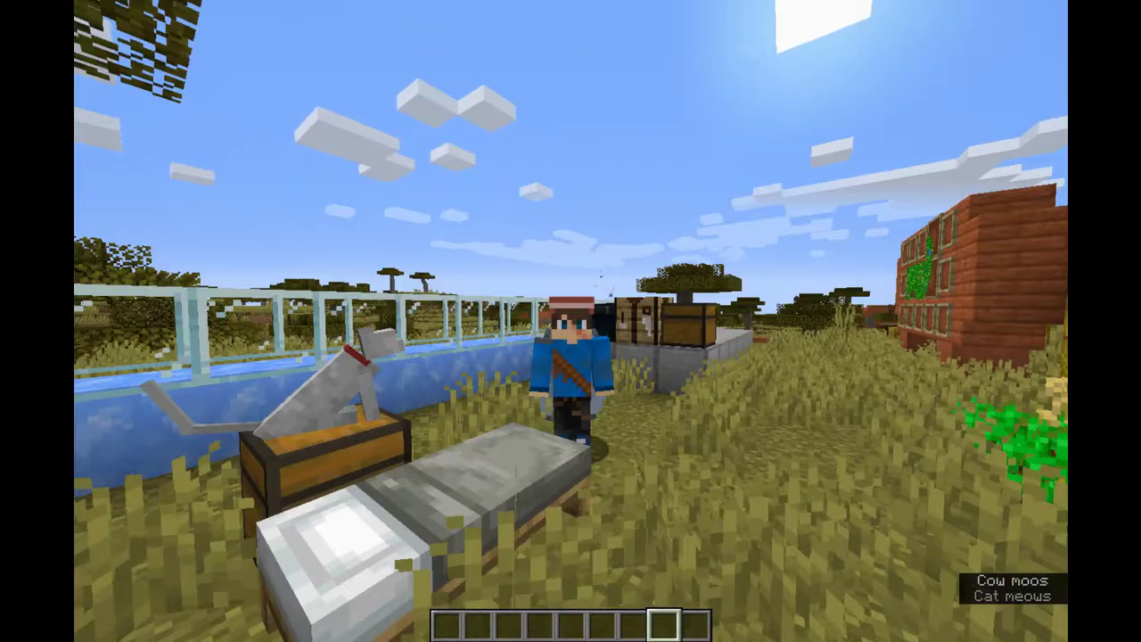
pyautogui.press('Escape')
pyautogui.click(525, 292)
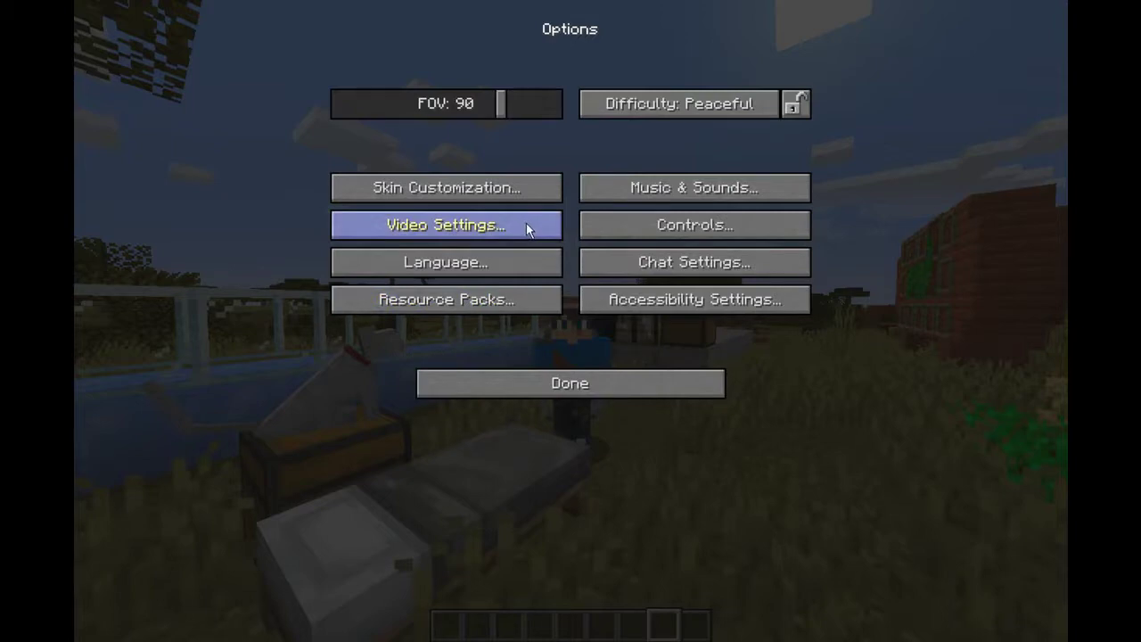
# Set Hat to OFF in Skin Customization and resume the game.
pyautogui.click(511, 189)
pyautogui.click(506, 234)
pyautogui.click(515, 269)
pyautogui.click(558, 381)
pyautogui.click(571, 187)
# Reopen Options and briefly review the Video and Music & Sounds settings.
pyautogui.press('Escape')
pyautogui.click(541, 305)
pyautogui.click(489, 223)
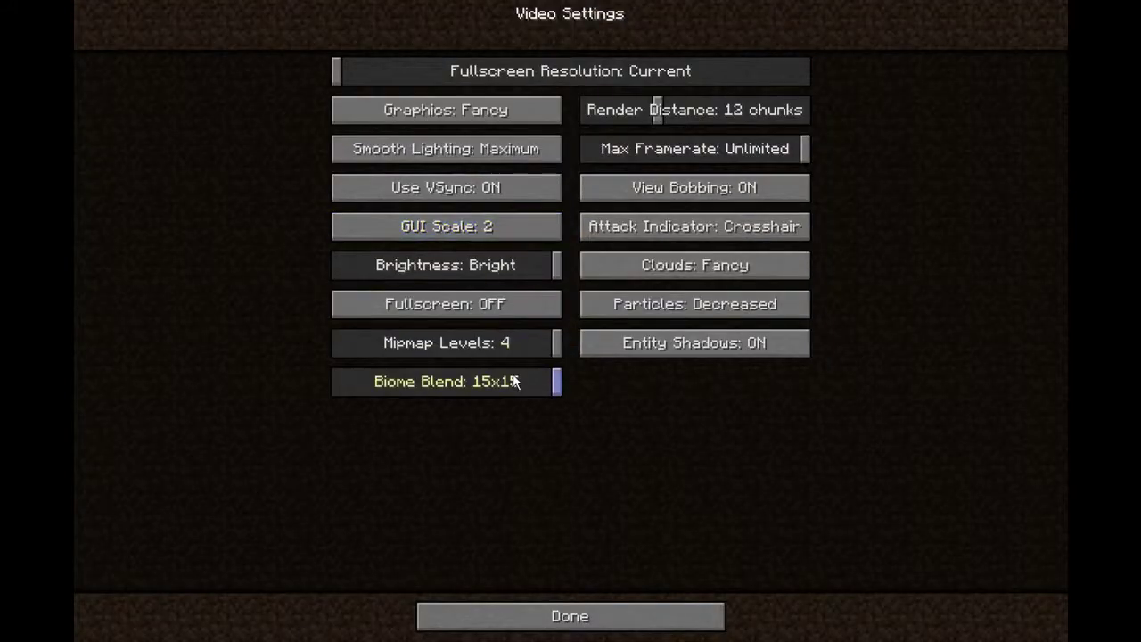
pyautogui.click(613, 616)
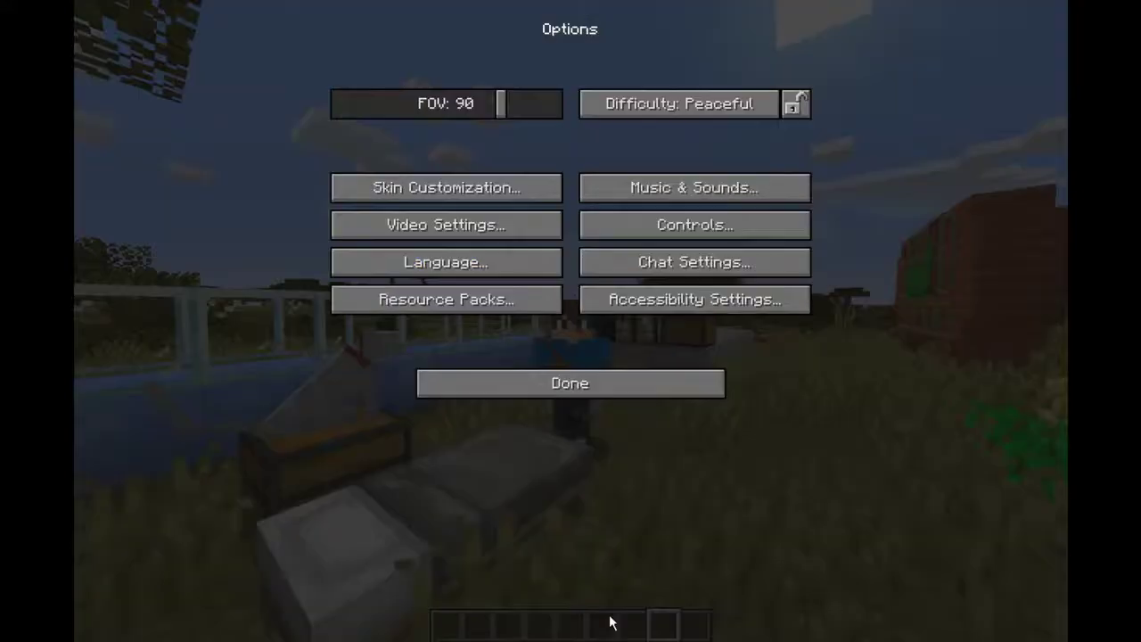
pyautogui.click(675, 197)
pyautogui.click(620, 382)
# Briefly review the Chat, Accessibility and Resource Packs screens without changes.
pyautogui.click(675, 264)
pyautogui.click(628, 384)
pyautogui.click(638, 308)
pyautogui.click(624, 348)
pyautogui.click(530, 300)
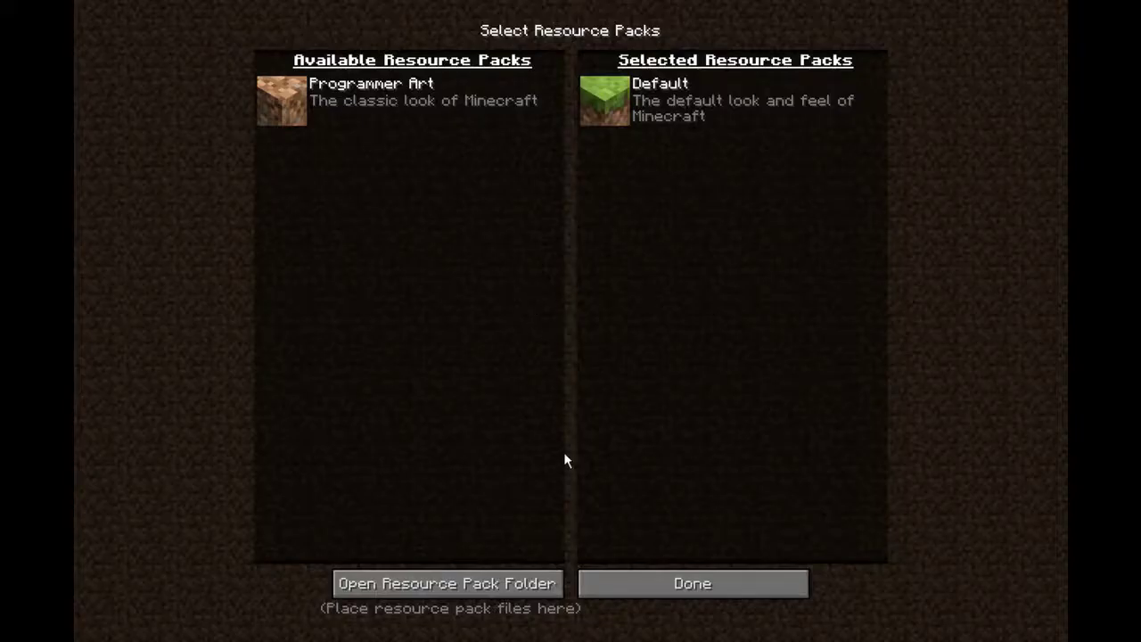
pyautogui.click(619, 576)
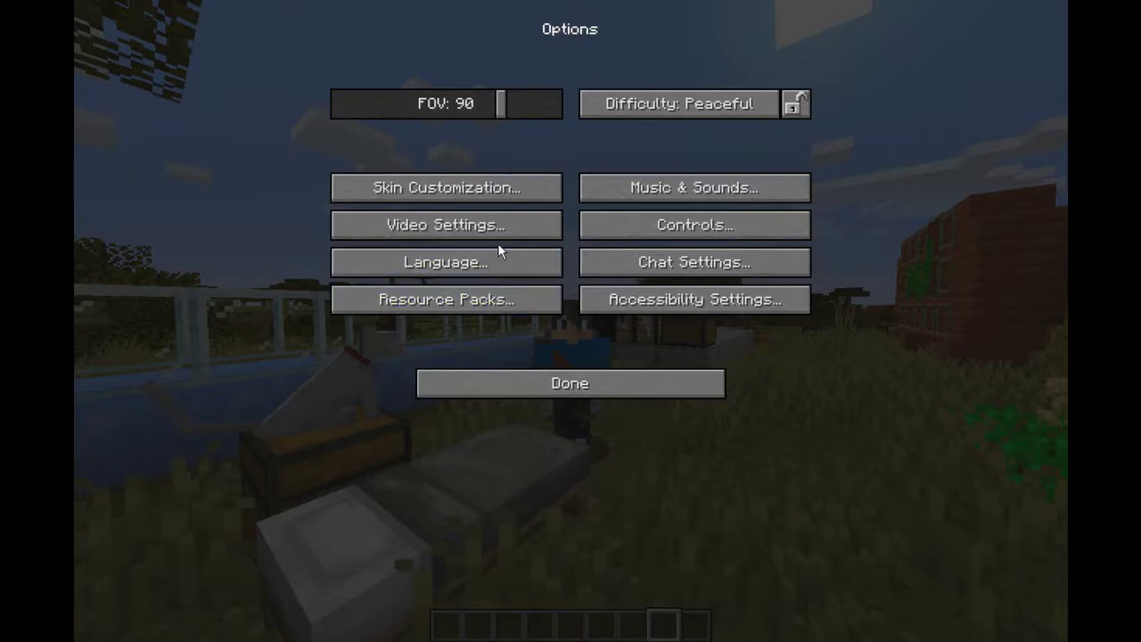
# In Skin Customization, flip Main Hand back and forth, ending on Left.
pyautogui.click(513, 191)
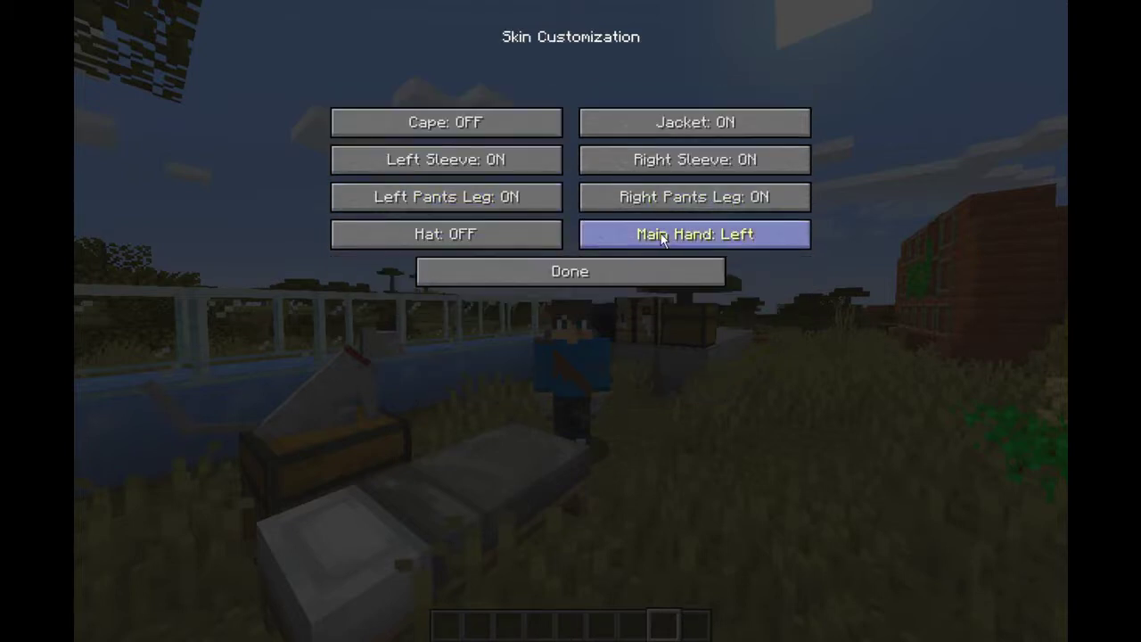
pyautogui.click(765, 240)
pyautogui.click(767, 240)
pyautogui.click(767, 239)
pyautogui.click(767, 239)
pyautogui.click(752, 240)
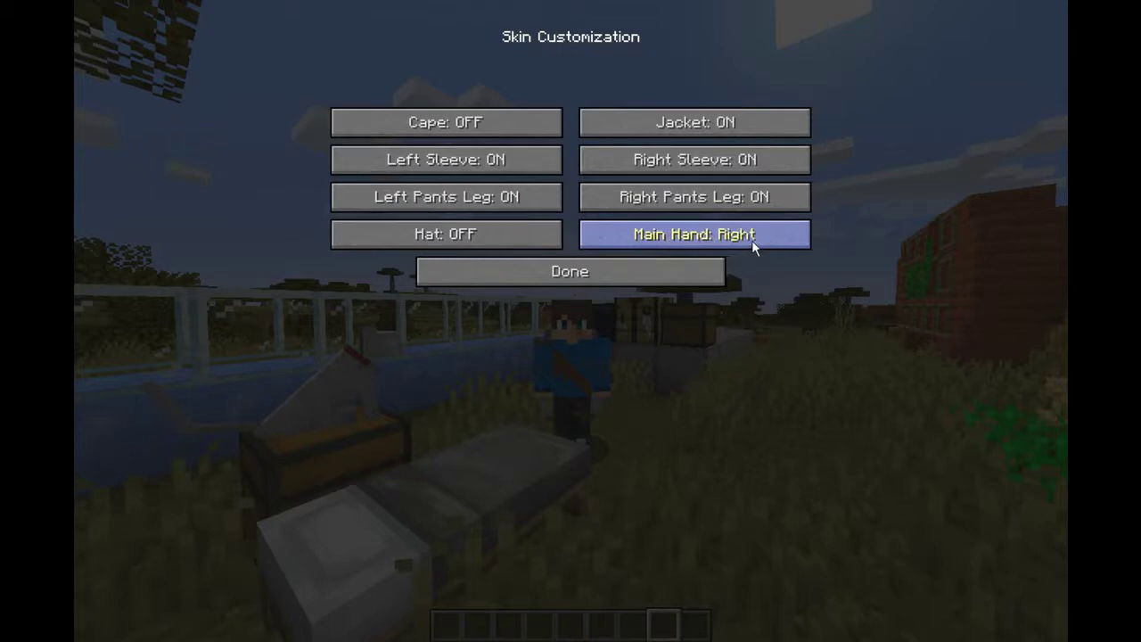
pyautogui.click(752, 239)
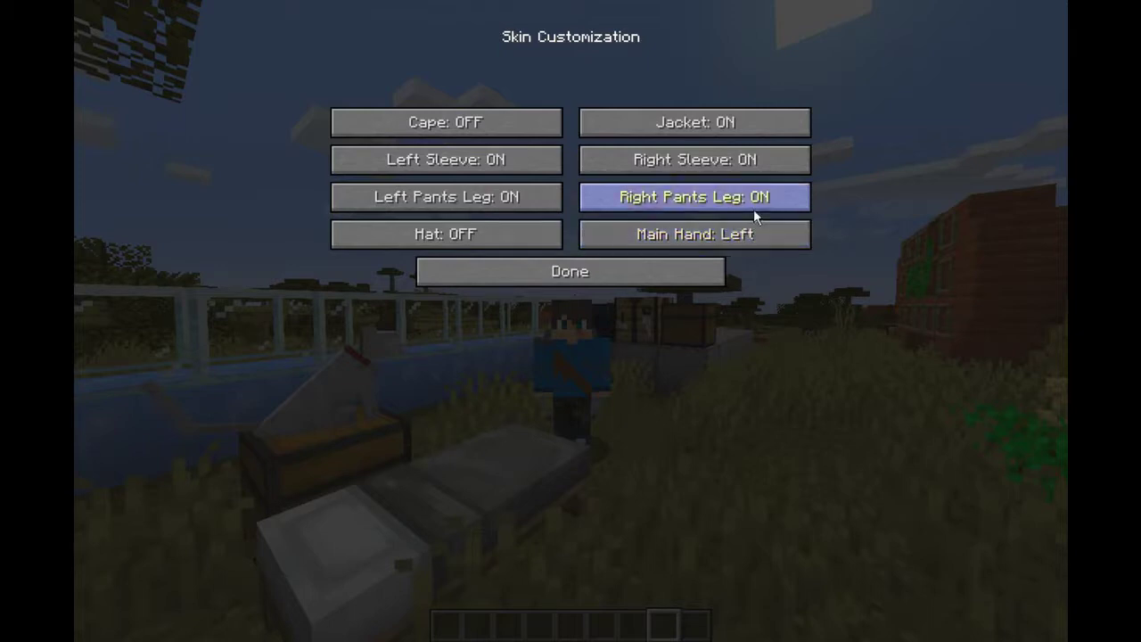
# Toggle the pants leg, sleeve and jacket layers off and back on.
pyautogui.click(751, 202)
pyautogui.click(752, 203)
pyautogui.click(733, 163)
pyautogui.click(732, 161)
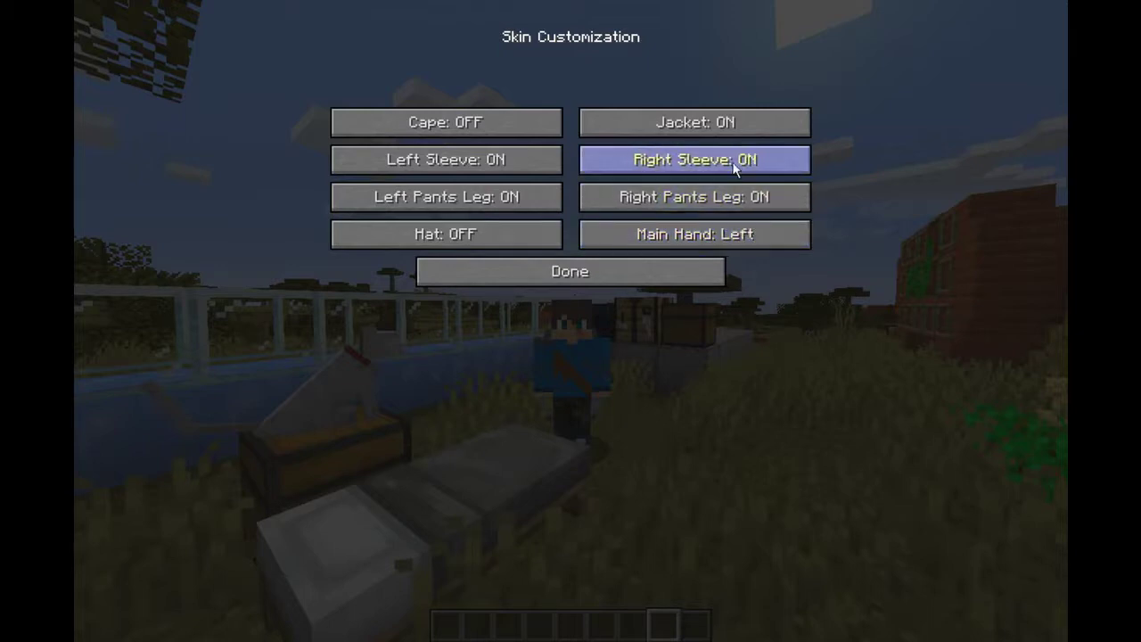
pyautogui.click(729, 124)
pyautogui.click(730, 124)
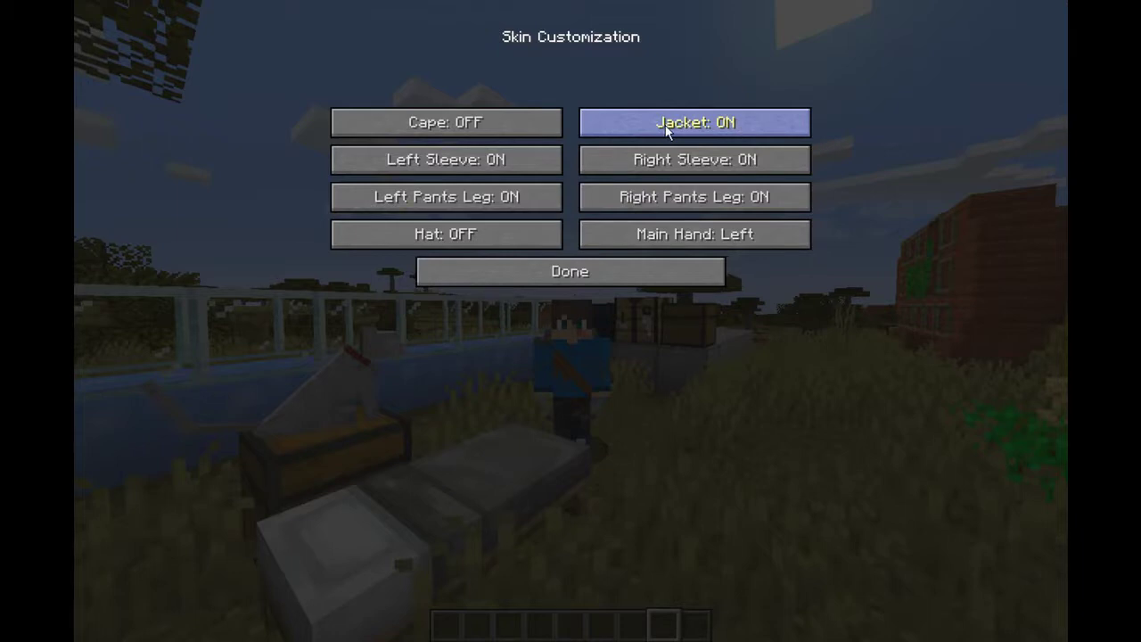
pyautogui.click(664, 160)
pyautogui.click(663, 161)
pyautogui.click(657, 196)
pyautogui.click(658, 197)
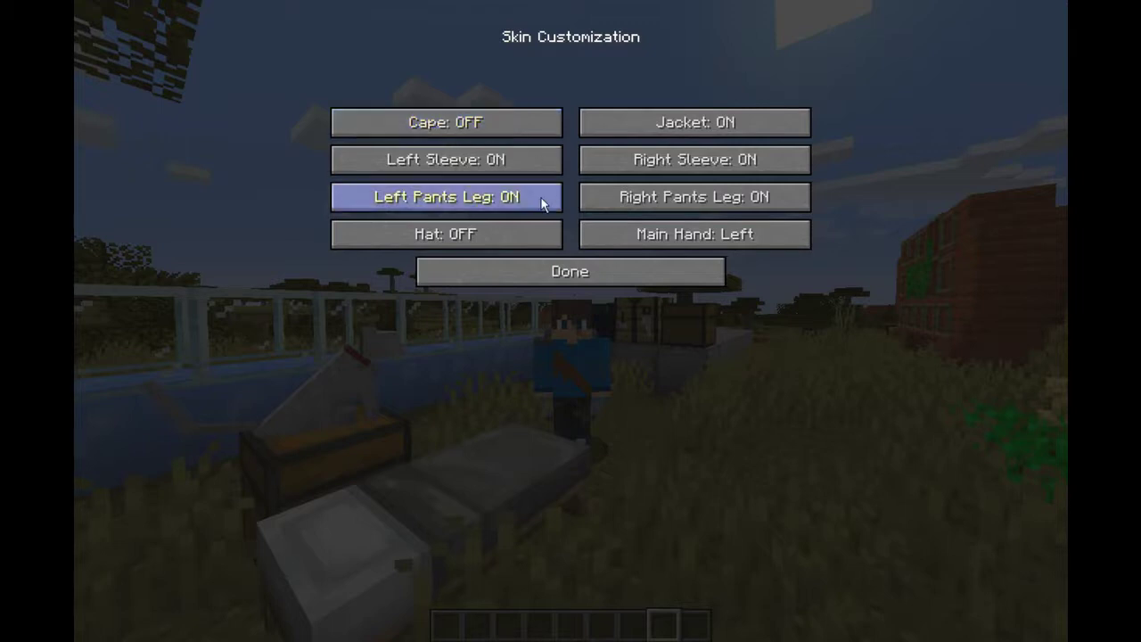
# Show and hide the cape, then close Skin Customization and Options back to the world.
pyautogui.click(502, 117)
pyautogui.click(494, 120)
pyautogui.click(571, 272)
pyautogui.click(571, 382)
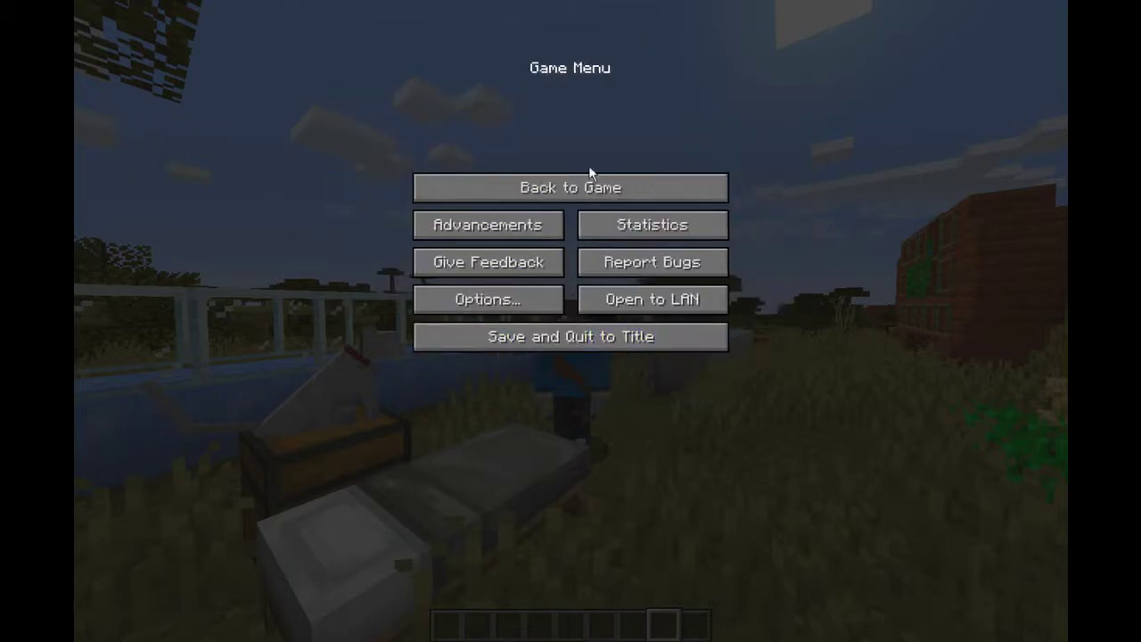
pyautogui.click(589, 182)
# Fly and glide over the savanna in third-person view, then return to first person.
pyautogui.press('F5')
pyautogui.press('F5')
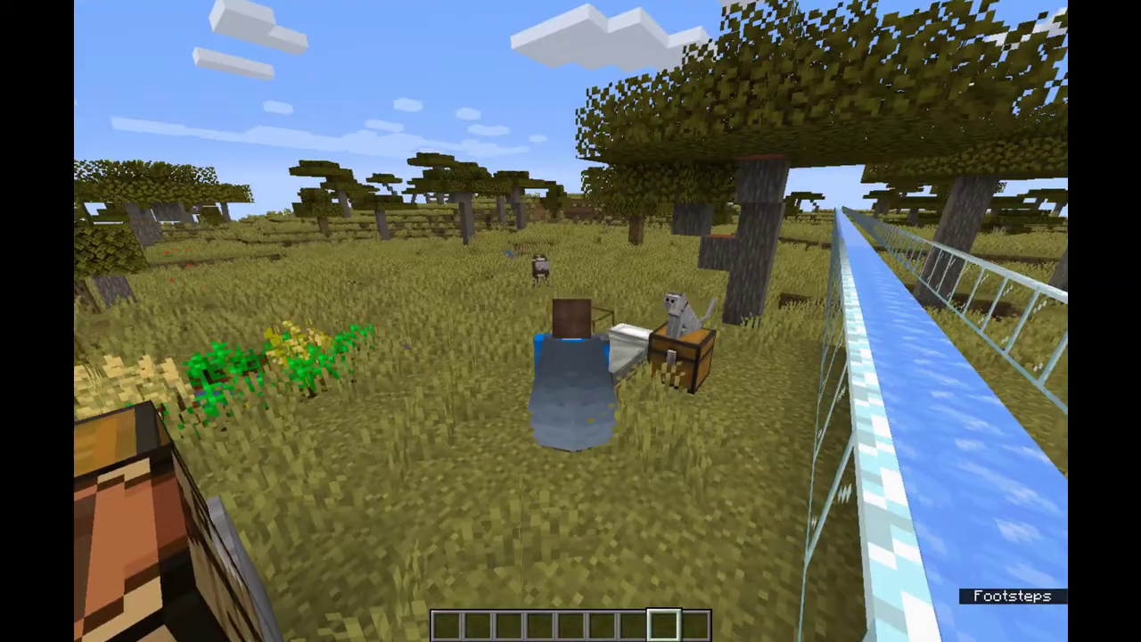
pyautogui.press('space')
pyautogui.press('space')
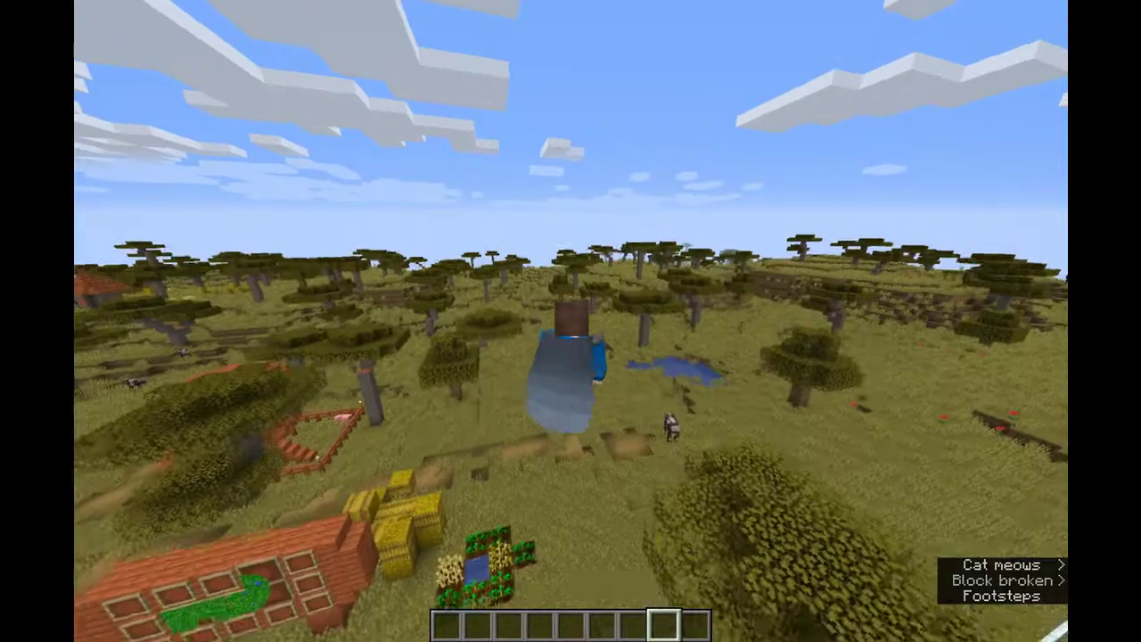
pyautogui.press('space')
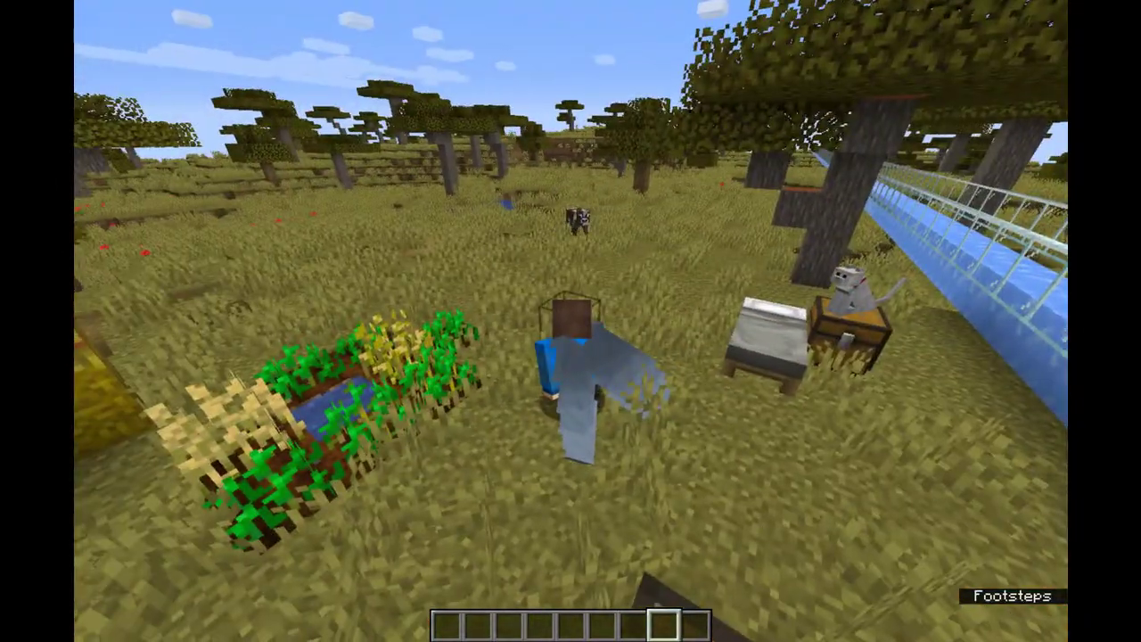
pyautogui.press('F5')
pyautogui.press('F5')
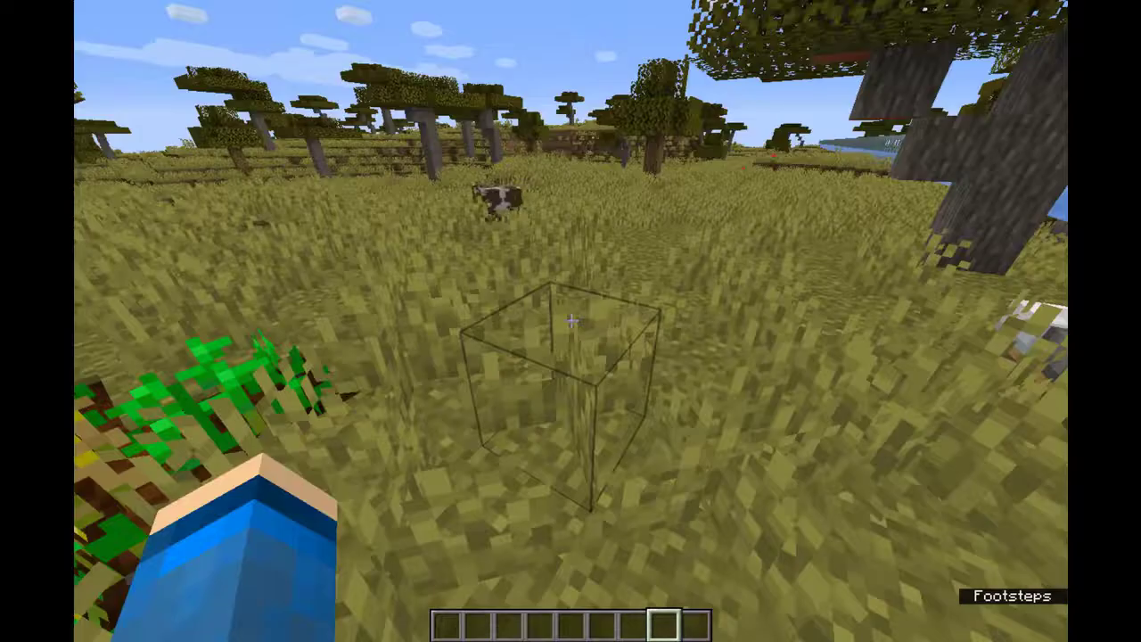
# Open Options from the game menu briefly, then resume play.
pyautogui.press('Escape')
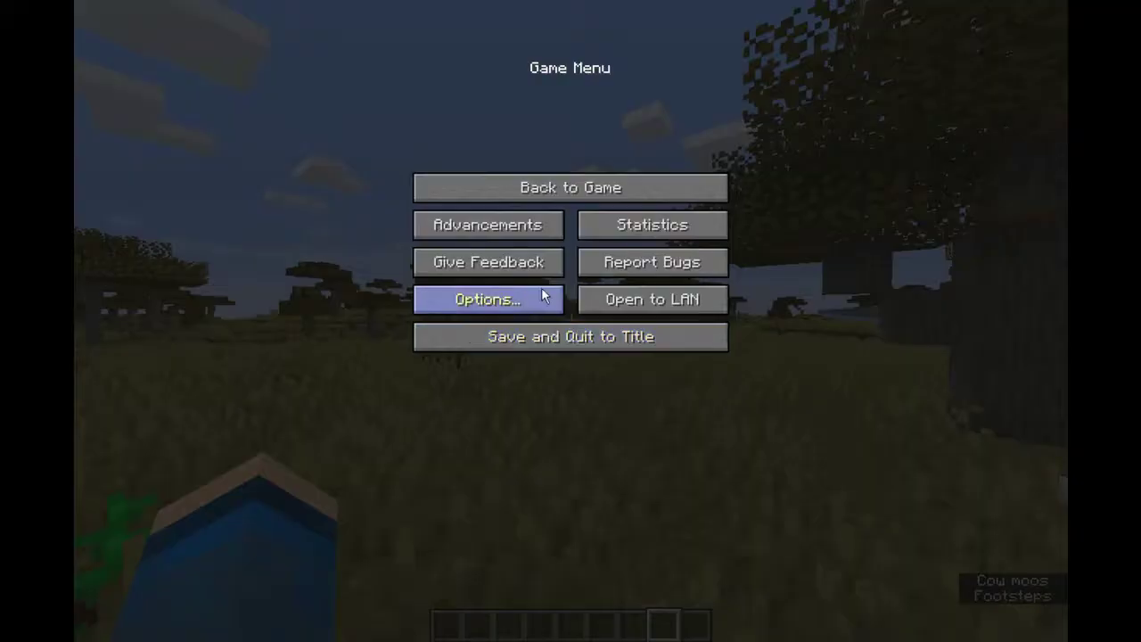
pyautogui.click(543, 296)
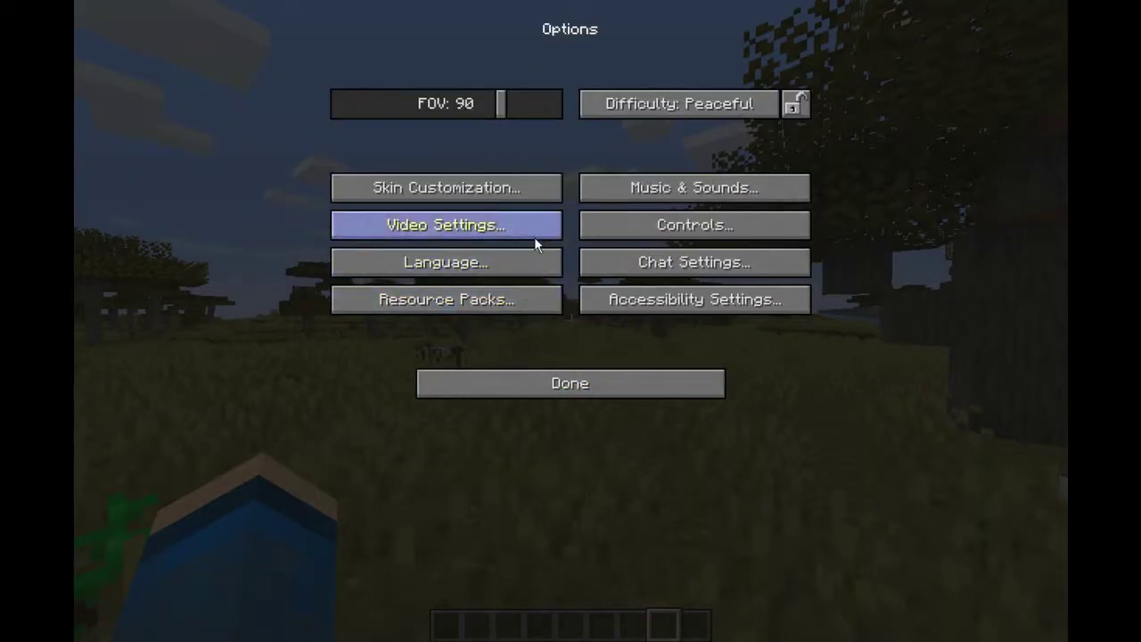
pyautogui.click(565, 382)
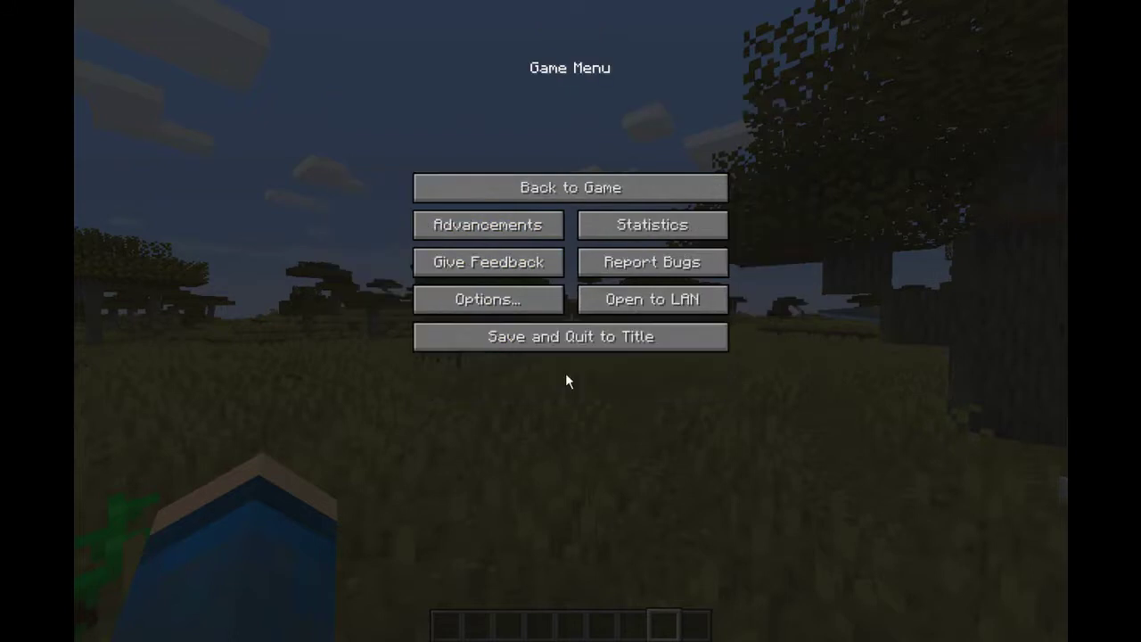
pyautogui.click(568, 187)
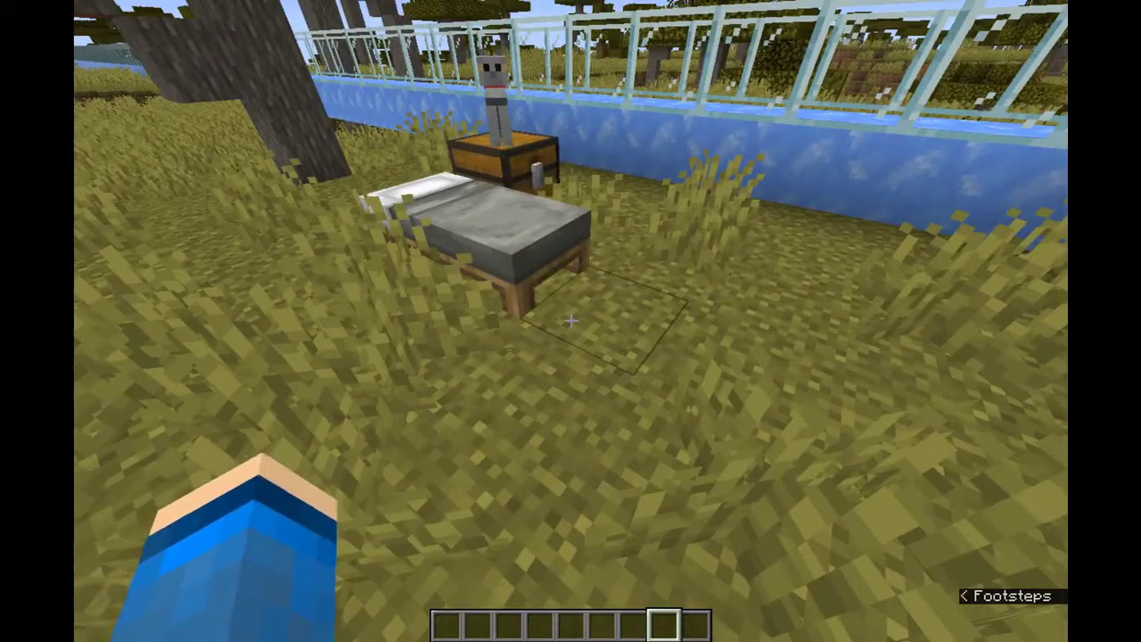
# Walk toward the chest, then raise Master Volume to 100% in Music & Sounds and resume play.
pyautogui.press('w')
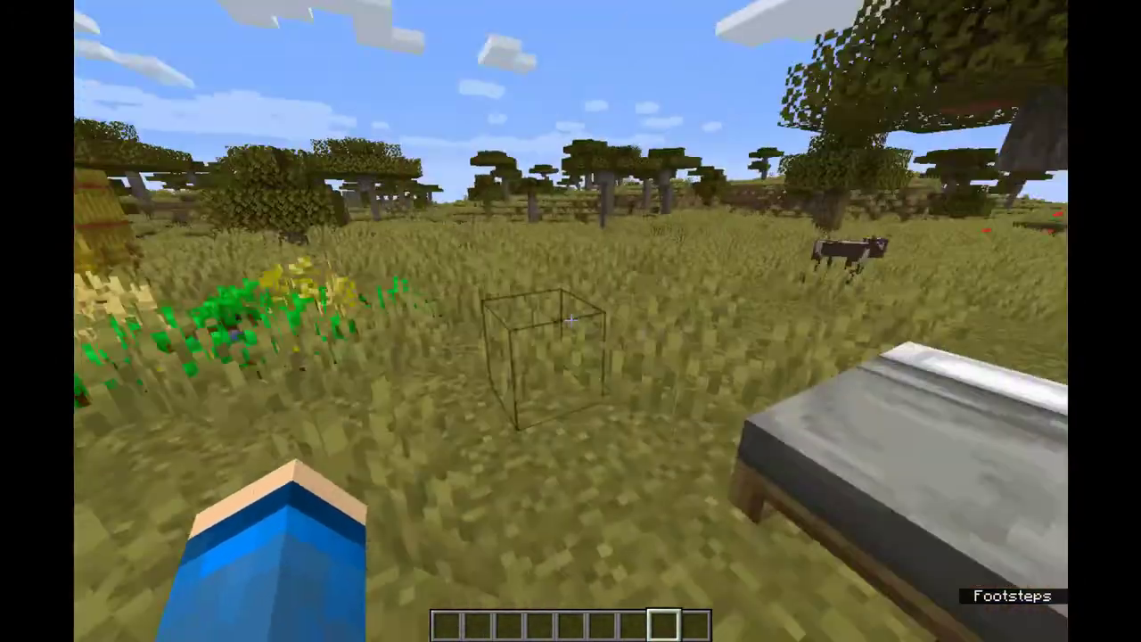
pyautogui.press('Escape')
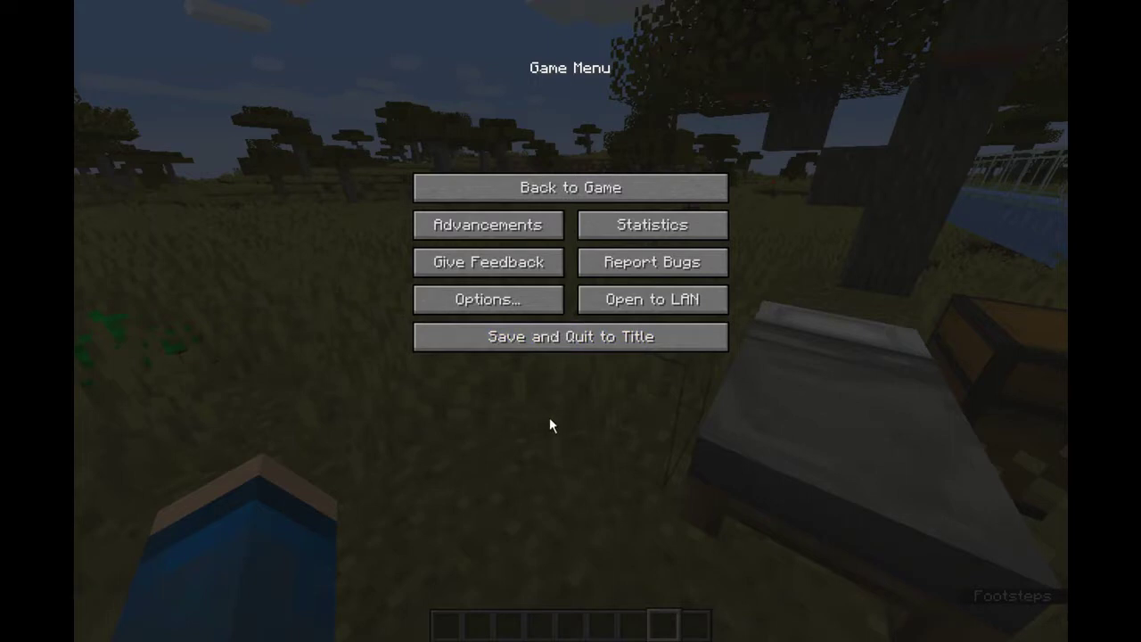
pyautogui.click(529, 299)
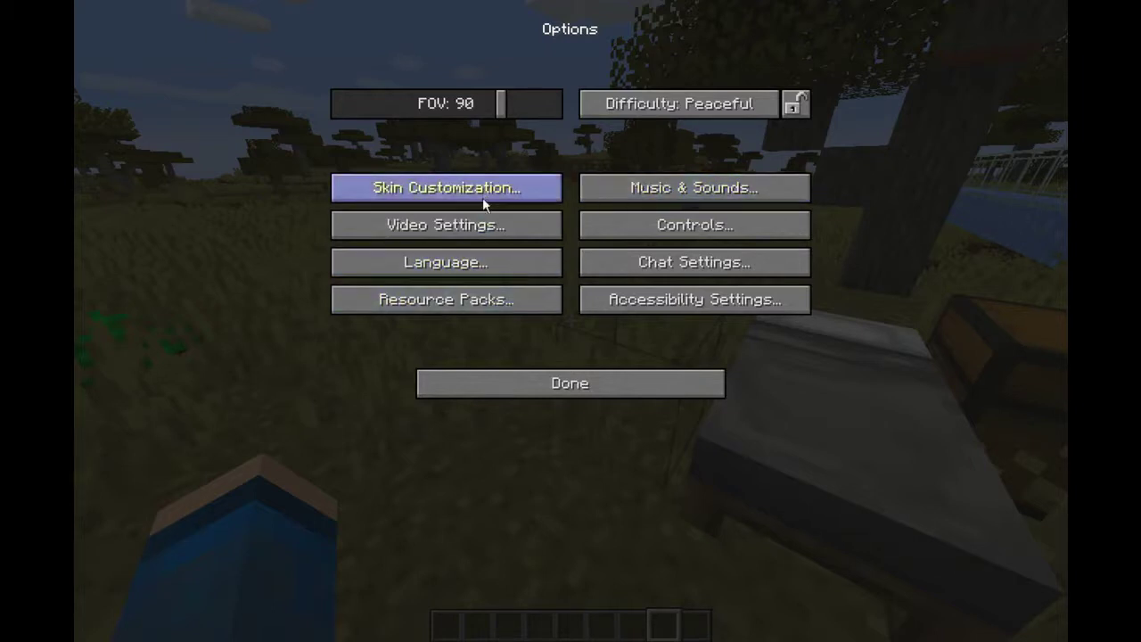
pyautogui.click(655, 191)
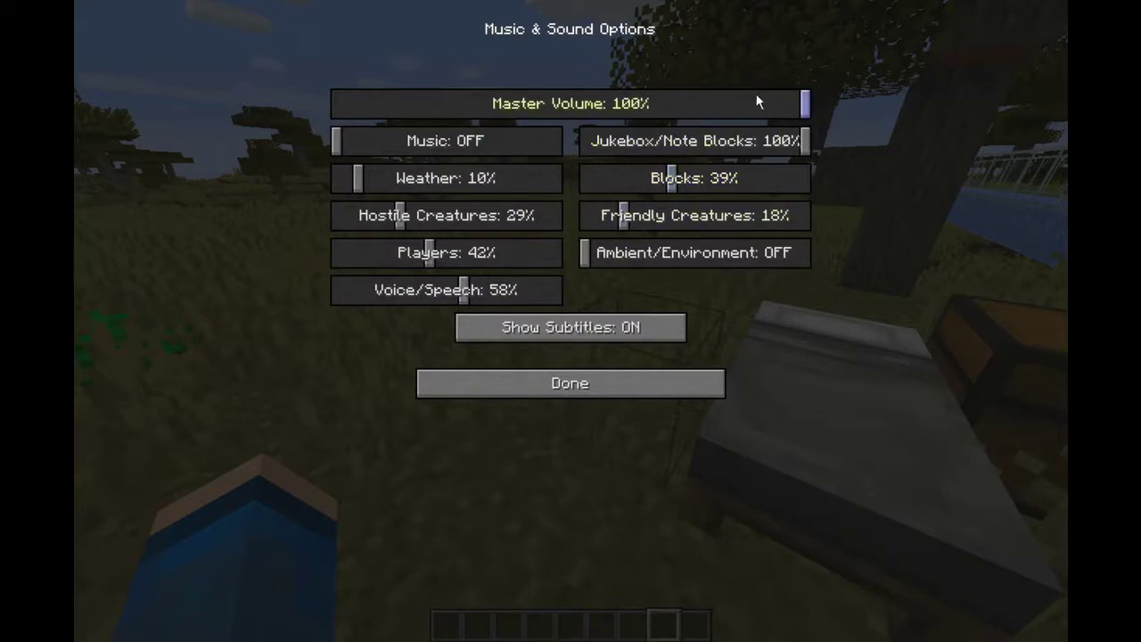
pyautogui.moveTo(808, 139); pyautogui.dragTo(929, 136)
pyautogui.click(649, 392)
pyautogui.click(639, 392)
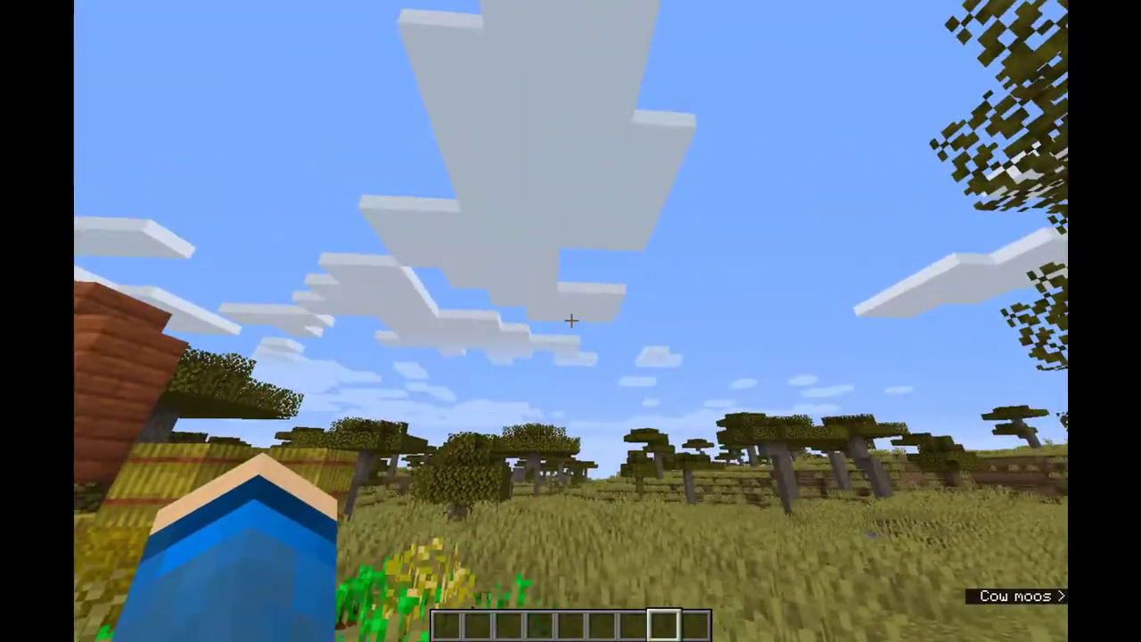
# Test the Jukebox/Note Blocks slider in Music & Sounds, leaving it at 100%, then resume play.
pyautogui.press('Escape')
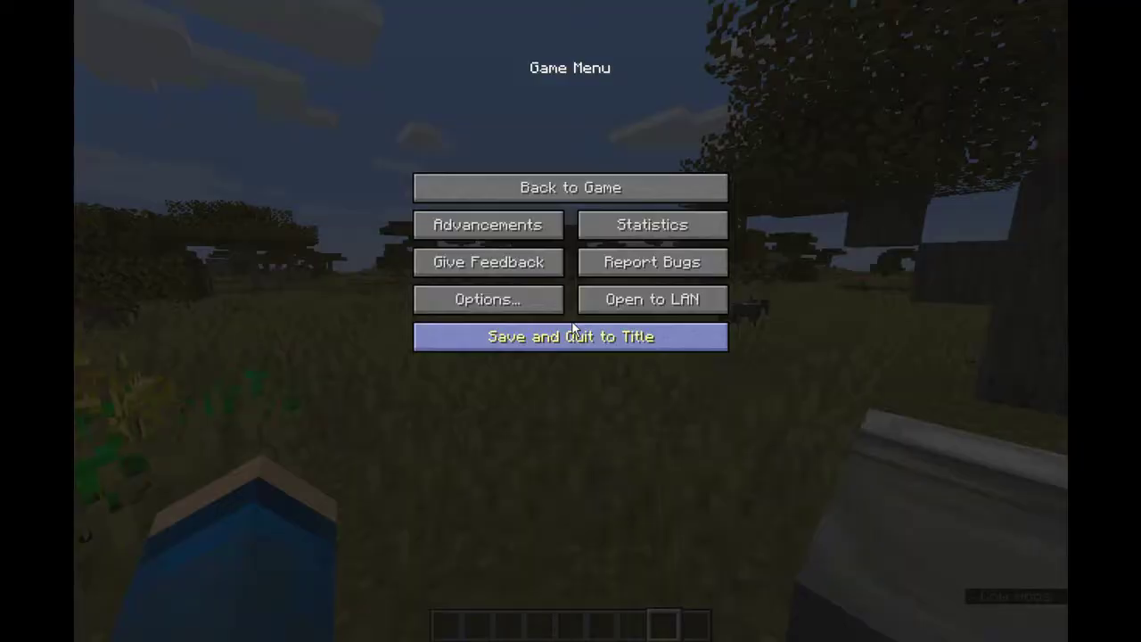
pyautogui.press('Escape')
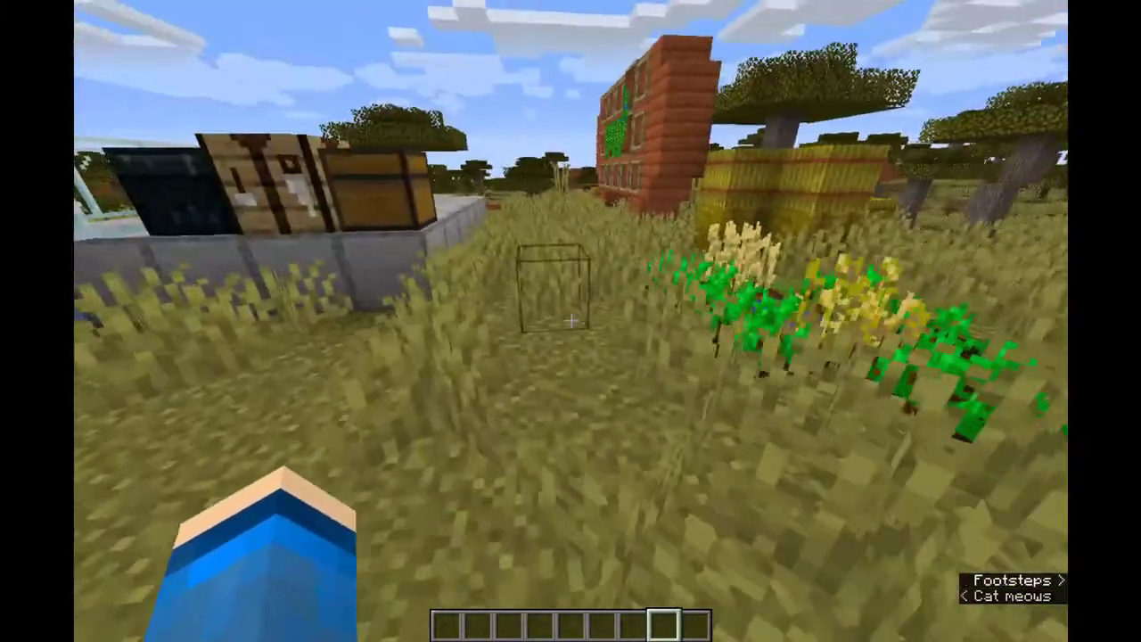
pyautogui.press('Escape')
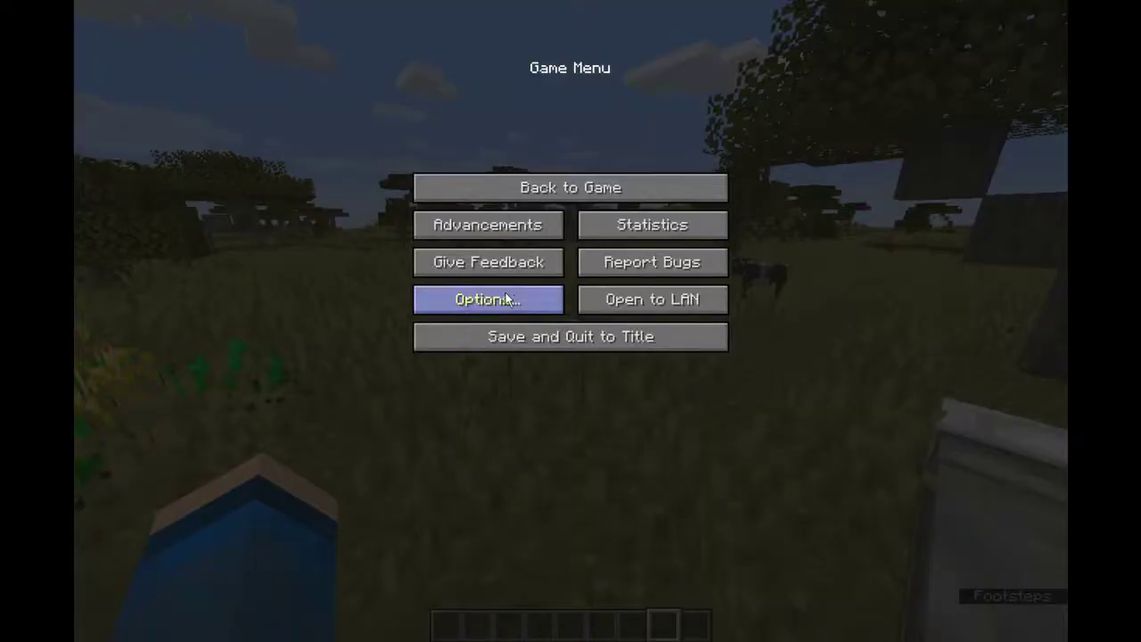
pyautogui.click(495, 300)
pyautogui.click(593, 195)
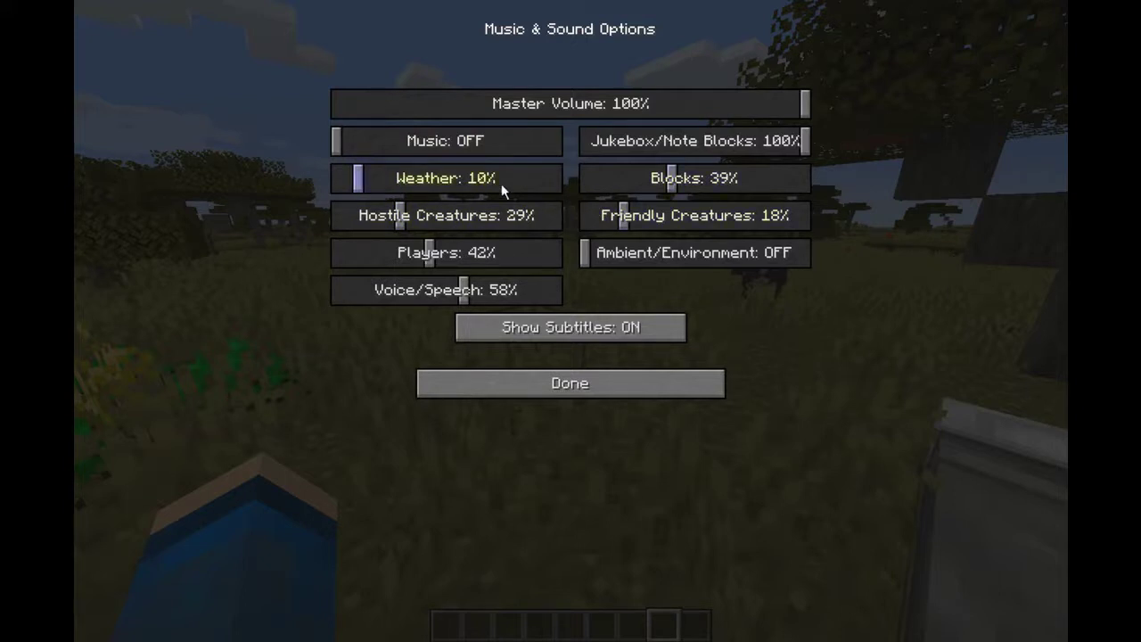
pyautogui.moveTo(770, 141); pyautogui.dragTo(897, 152)
pyautogui.click(609, 382)
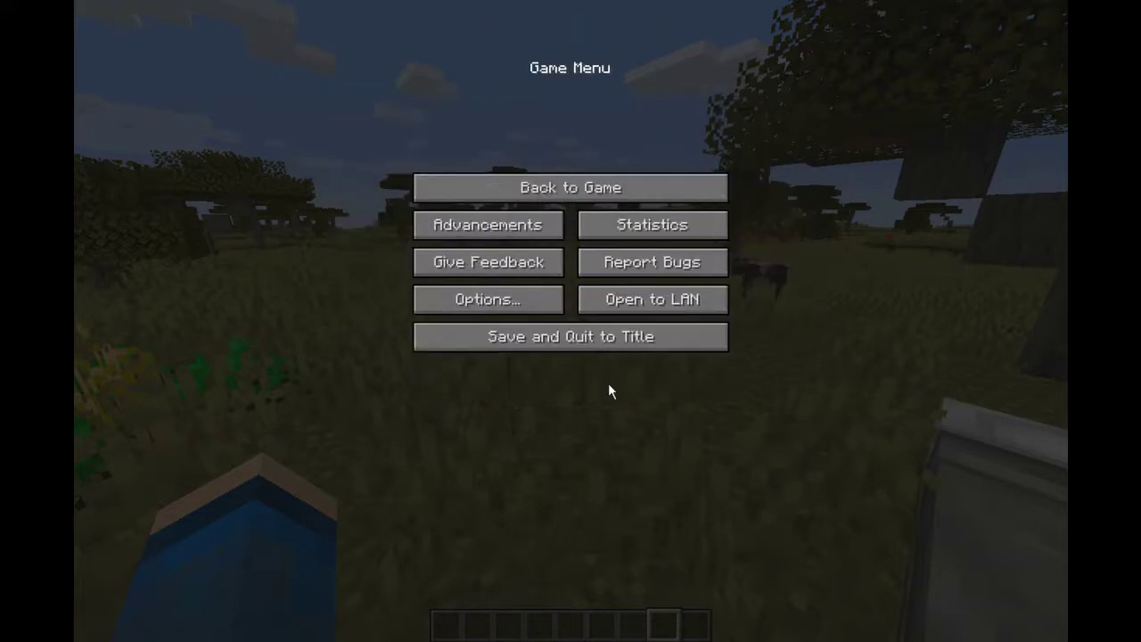
pyautogui.press('Escape')
# Put a Note Block from the Redstone tab into hotbar slot 2.
pyautogui.press('e')
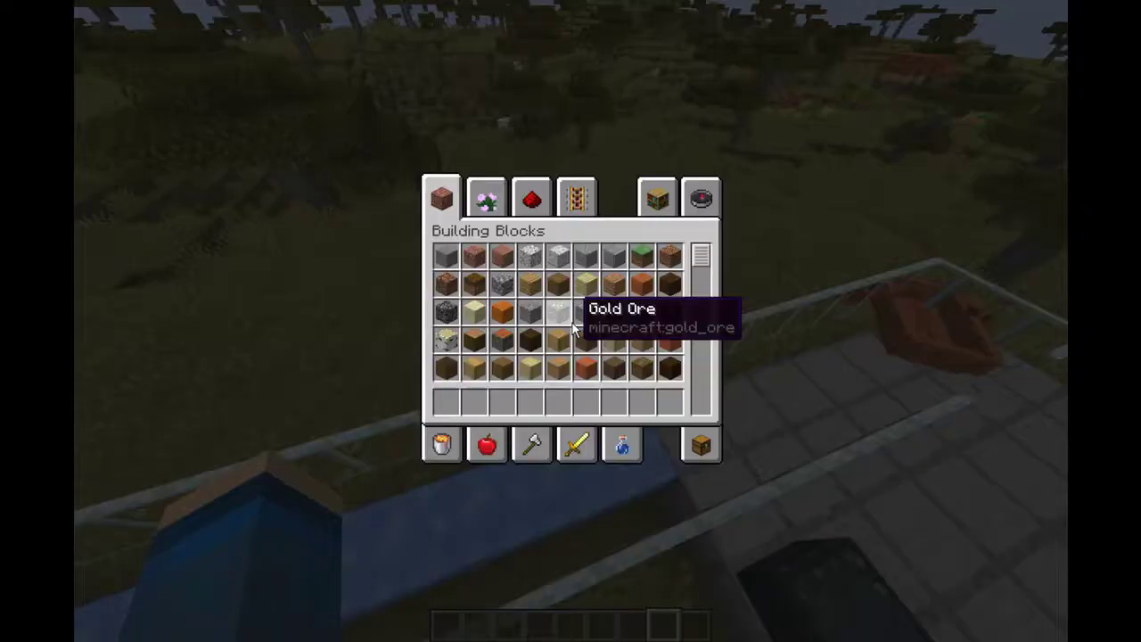
pyautogui.click(531, 198)
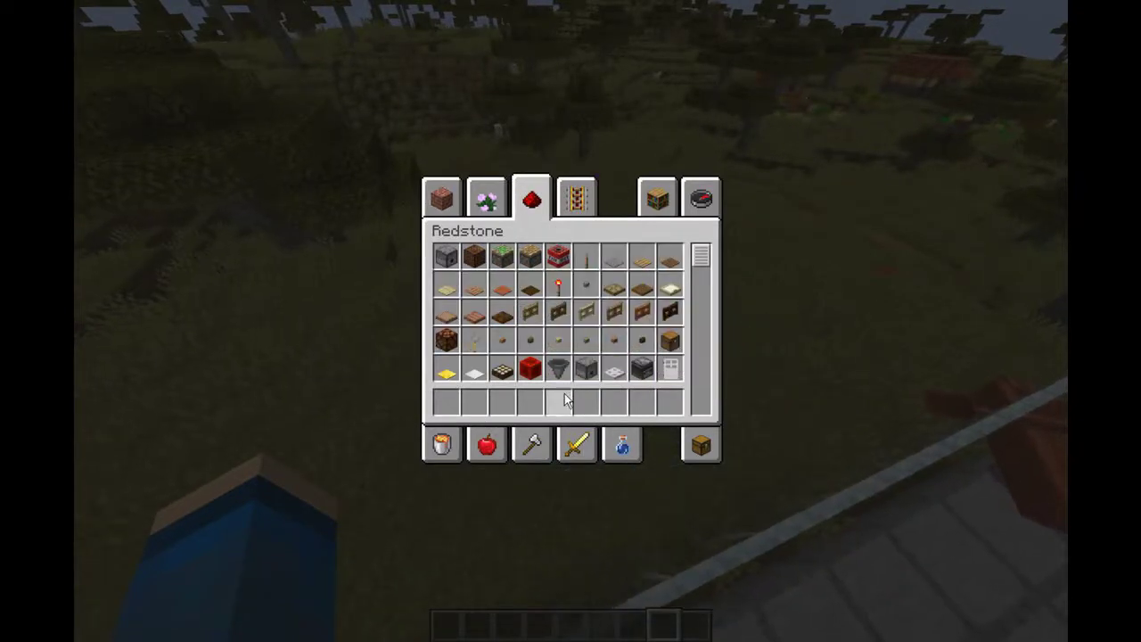
pyautogui.scroll(-2, 464, 294)
pyautogui.click(446, 284)
pyautogui.click(474, 402)
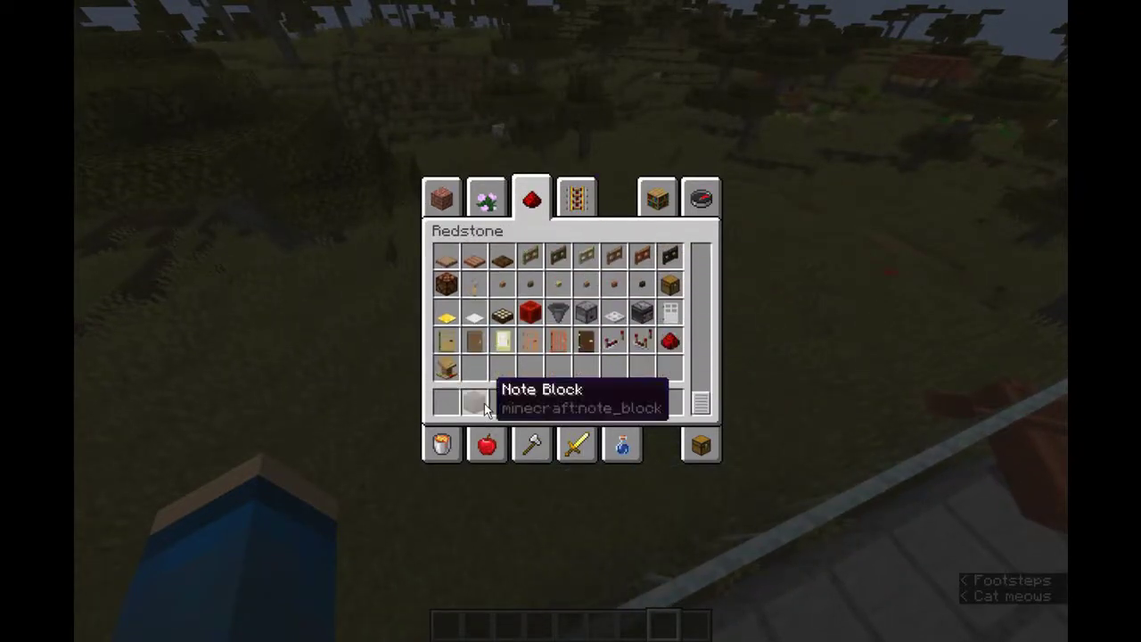
# Put a Jukebox from Decoration Blocks into hotbar slot 3.
pyautogui.click(439, 449)
pyautogui.click(486, 198)
pyautogui.scroll(-8, 497, 352)
pyautogui.scroll(2, 529, 392)
pyautogui.scroll(6, 529, 357)
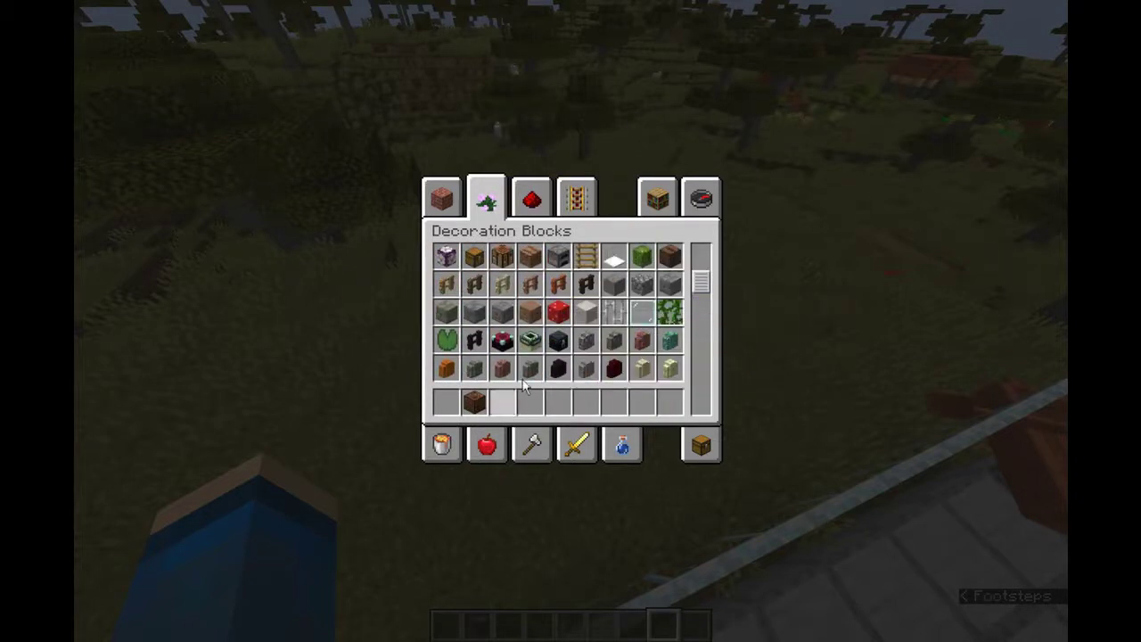
pyautogui.click(669, 312)
pyautogui.click(502, 402)
pyautogui.click(442, 444)
pyautogui.press('Escape')
# Place the note block on the grass, play it twice, then open Options.
pyautogui.press('2')
pyautogui.rightClick(570, 321)
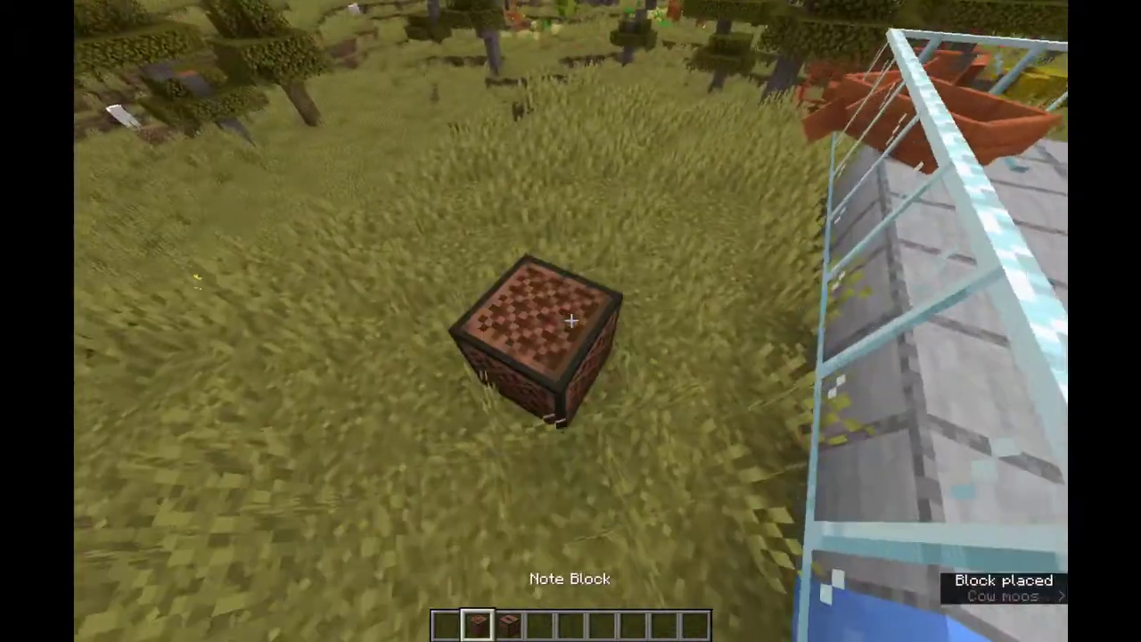
pyautogui.press('3')
pyautogui.press('4')
pyautogui.rightClick(571, 321)
pyautogui.rightClick(570, 321)
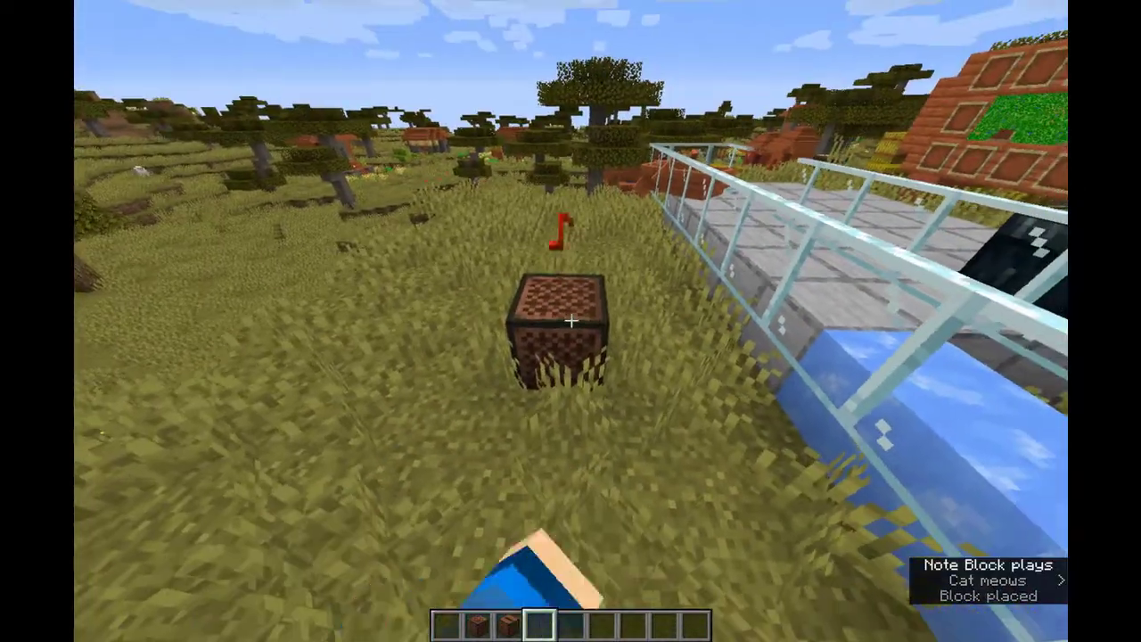
pyautogui.press('Escape')
pyautogui.click(530, 304)
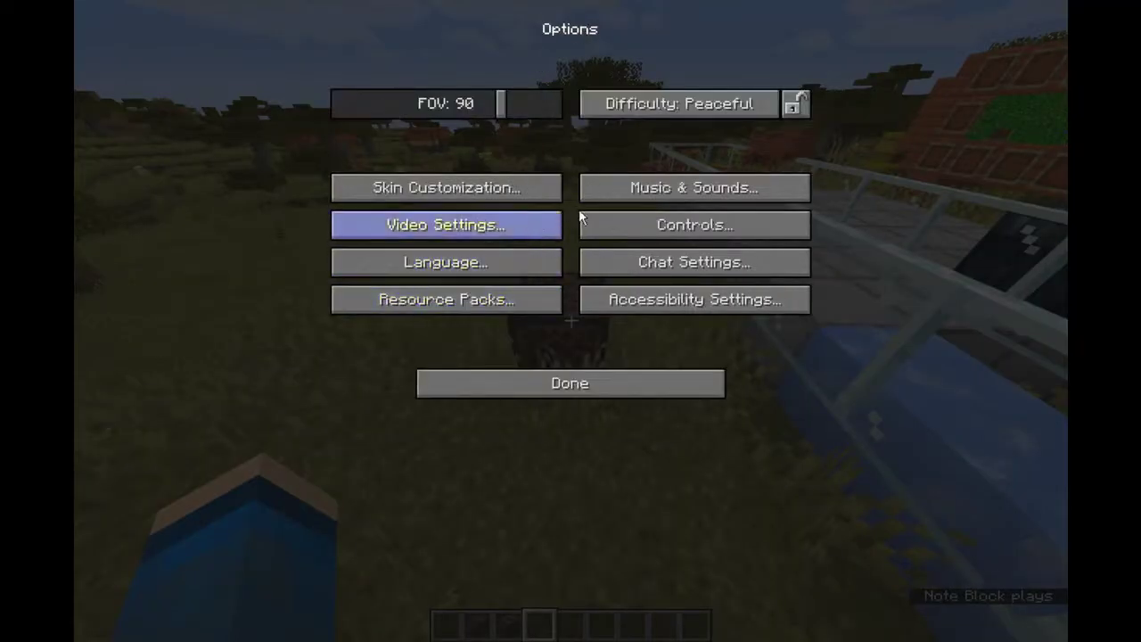
# Glance at Music & Sounds settings, resume the game and play the note block.
pyautogui.click(645, 192)
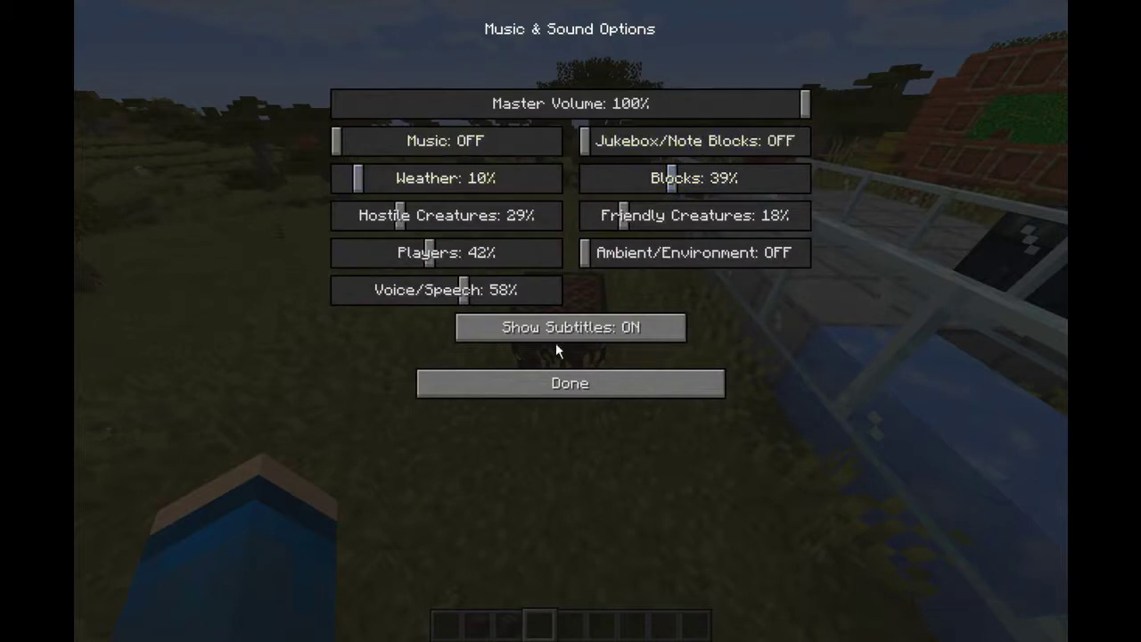
pyautogui.click(561, 384)
pyautogui.click(591, 386)
pyautogui.click(571, 186)
pyautogui.rightClick(571, 321)
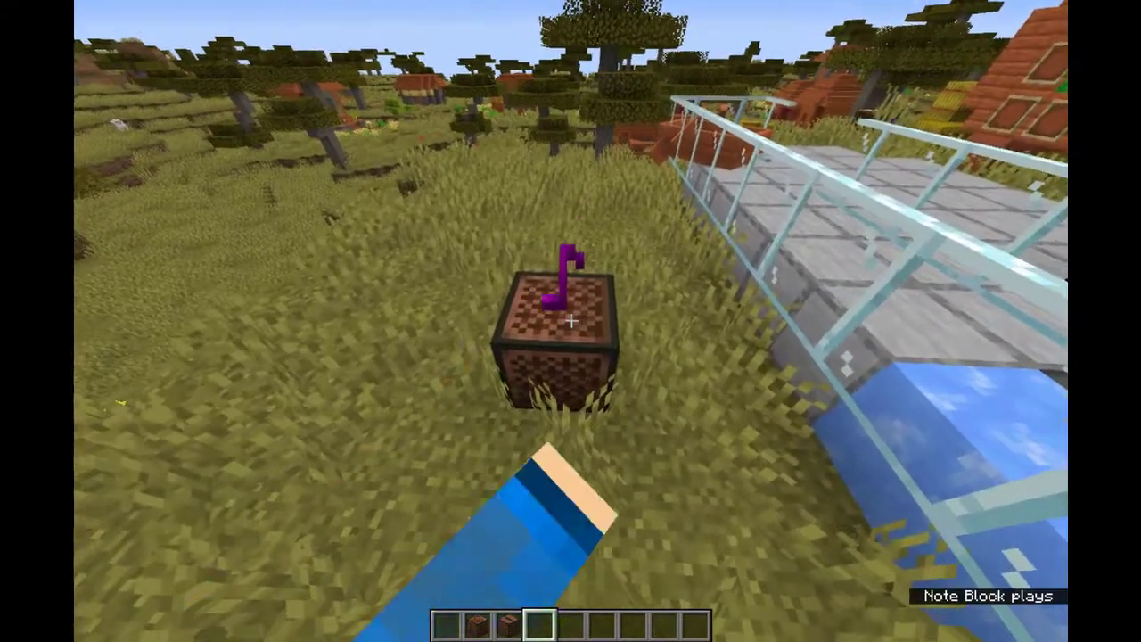
# Check Music & Sounds again via Esc > Options, then play the note block once more.
pyautogui.press('Escape')
pyautogui.click(543, 302)
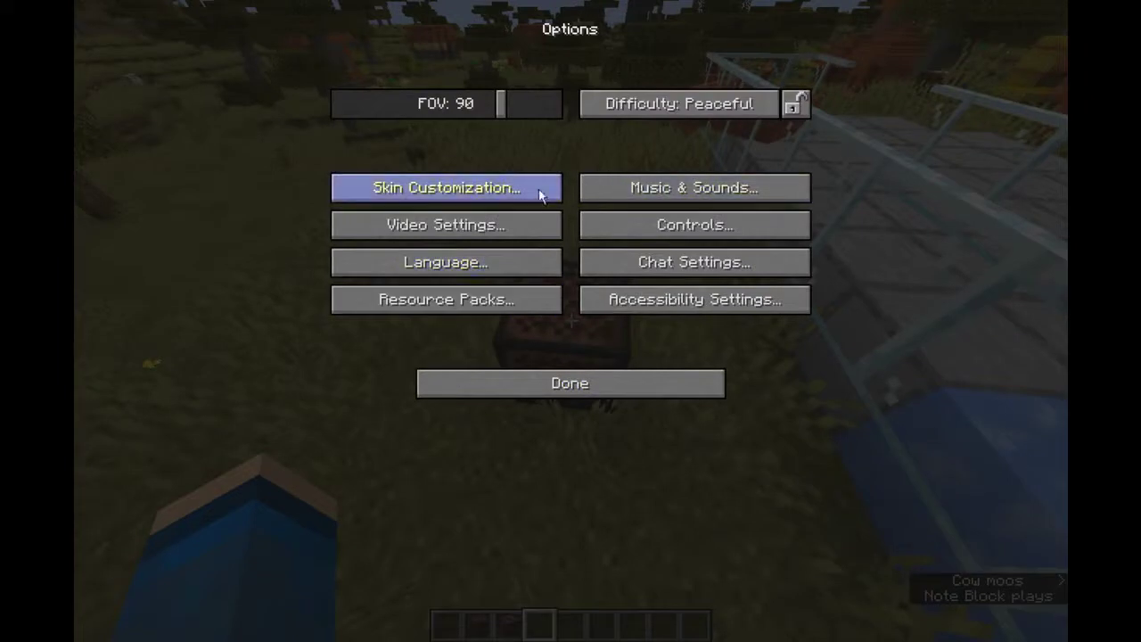
pyautogui.click(625, 183)
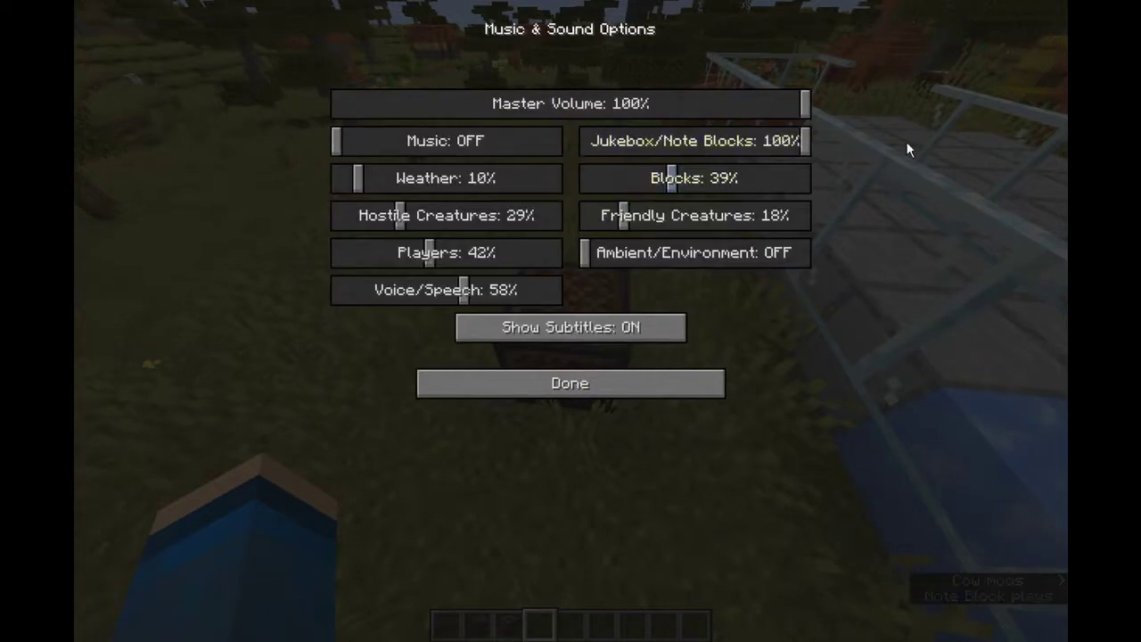
pyautogui.click(565, 392)
pyautogui.click(566, 392)
pyautogui.press('Escape')
pyautogui.rightClick(570, 321)
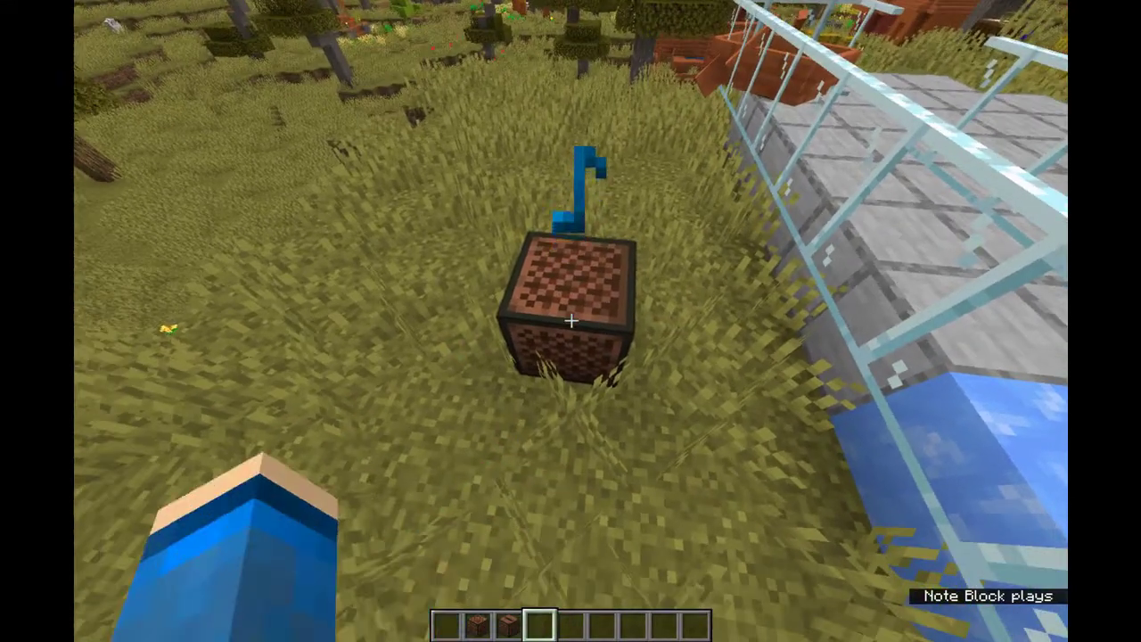
# Break the note block and place the jukebox in its spot.
pyautogui.click(571, 321)
pyautogui.press('3')
pyautogui.rightClick(571, 321)
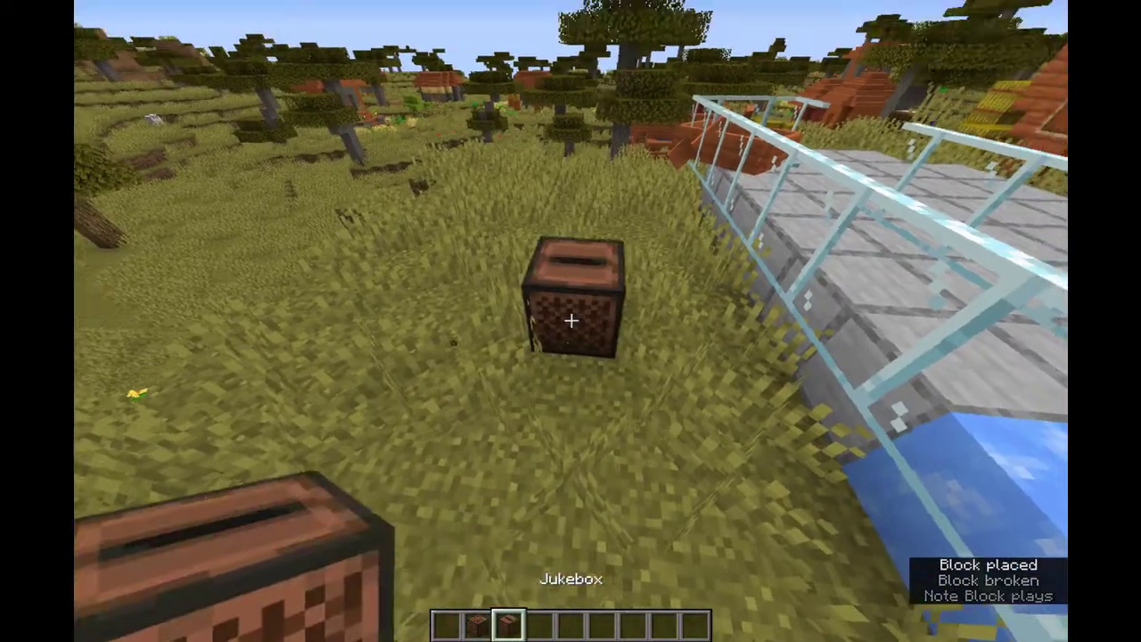
# Remove the jukebox from the hotbar in the creative inventory.
pyautogui.press('e')
pyautogui.click(490, 417)
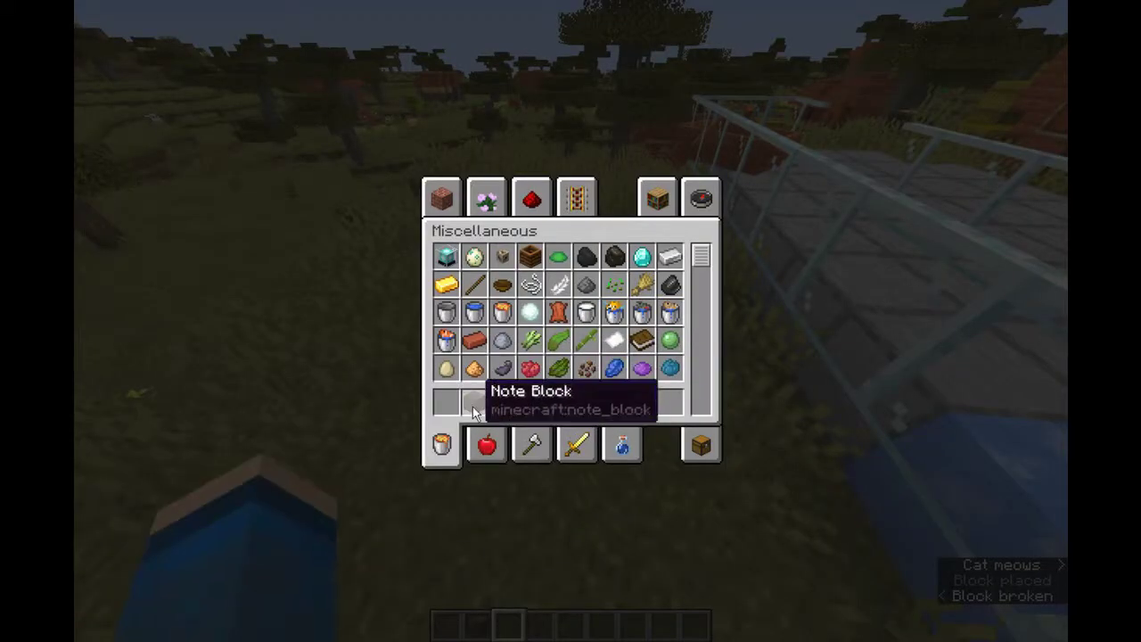
pyautogui.press('e')
# Review Music & Sounds settings, return to the game and fly high above the savanna.
pyautogui.press('Escape')
pyautogui.click(515, 306)
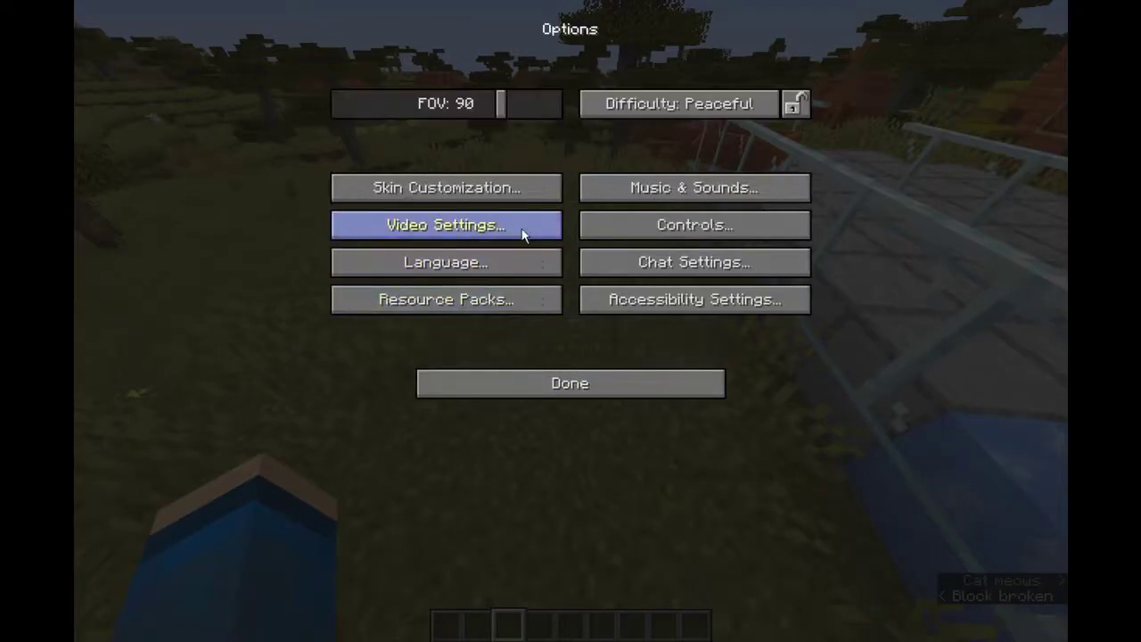
pyautogui.click(592, 186)
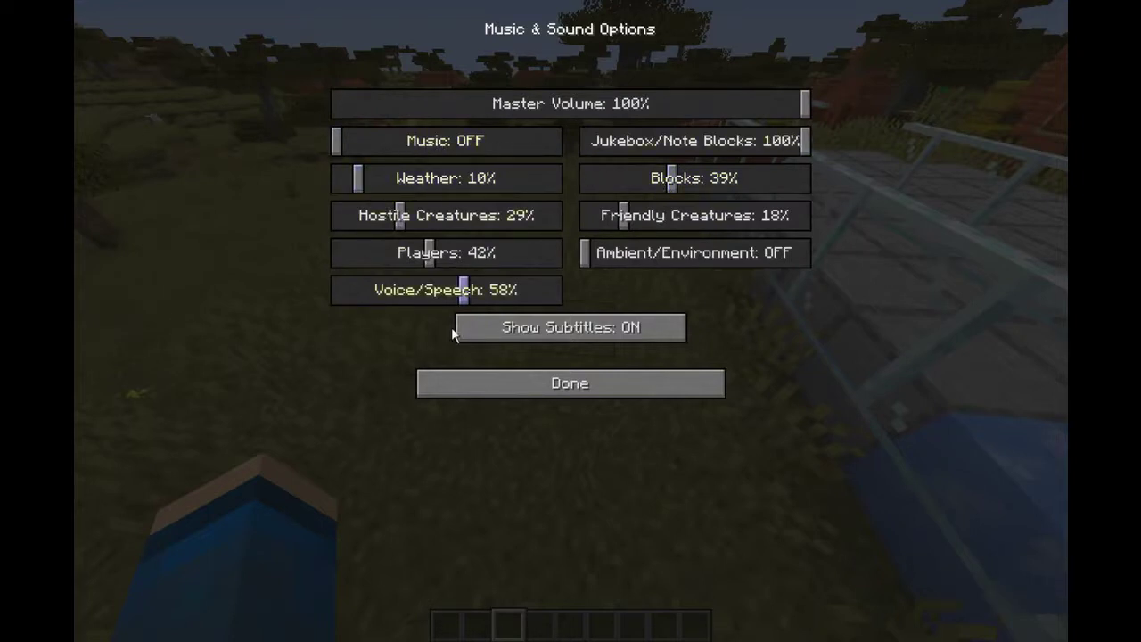
pyautogui.click(482, 396)
pyautogui.click(499, 390)
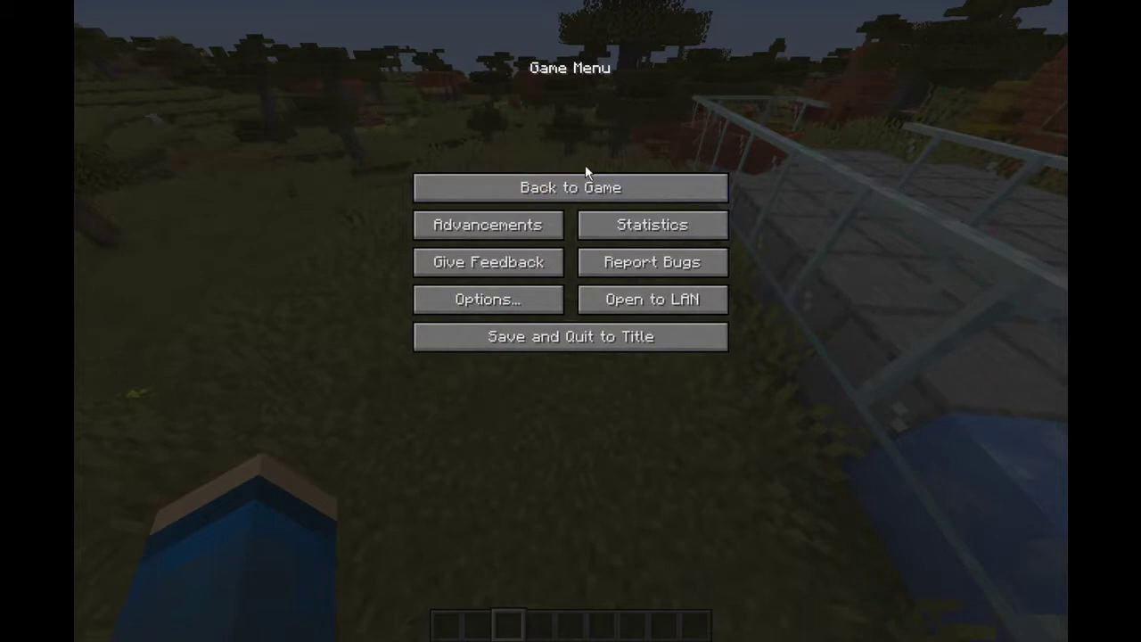
pyautogui.click(585, 183)
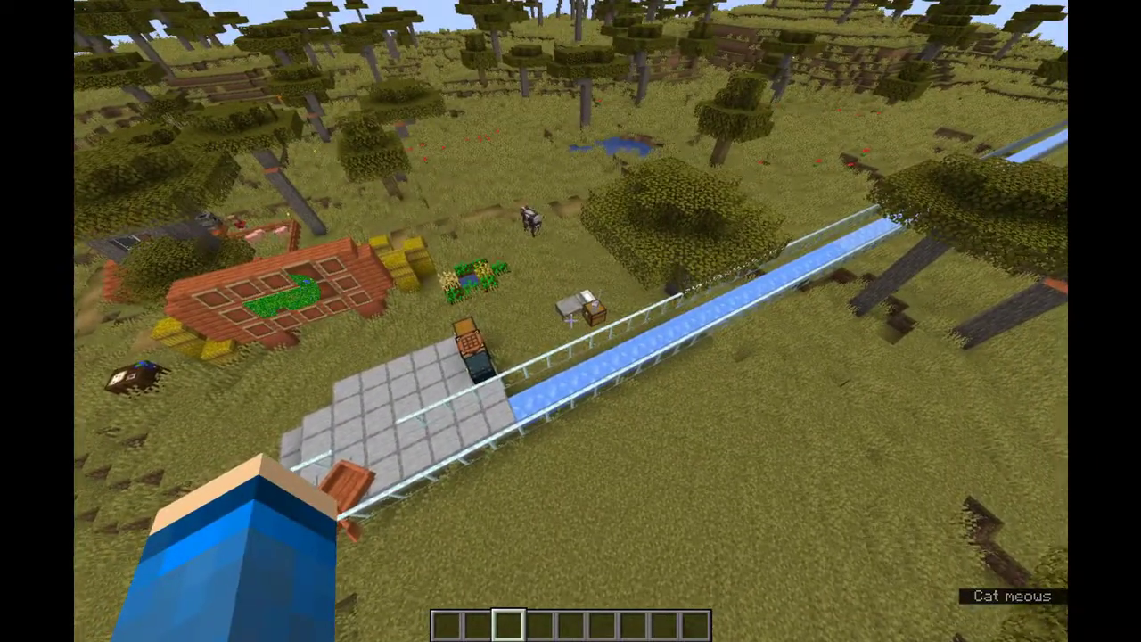
pyautogui.press('space')
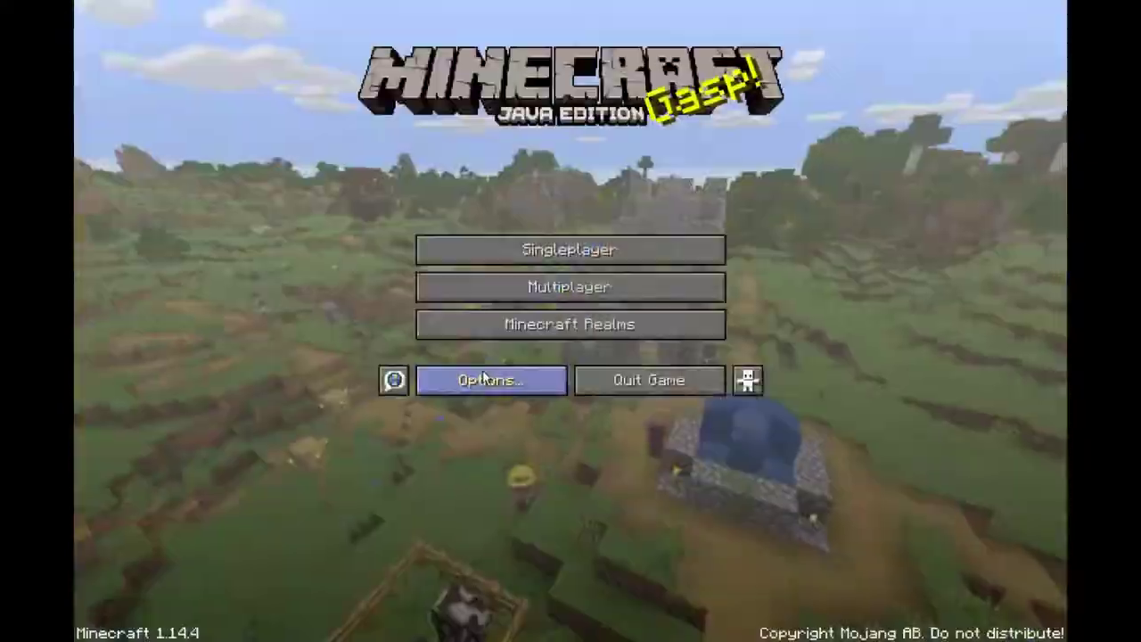
# Review Music & Sounds from the title screen, then load the first Singleplayer world.
pyautogui.click(484, 381)
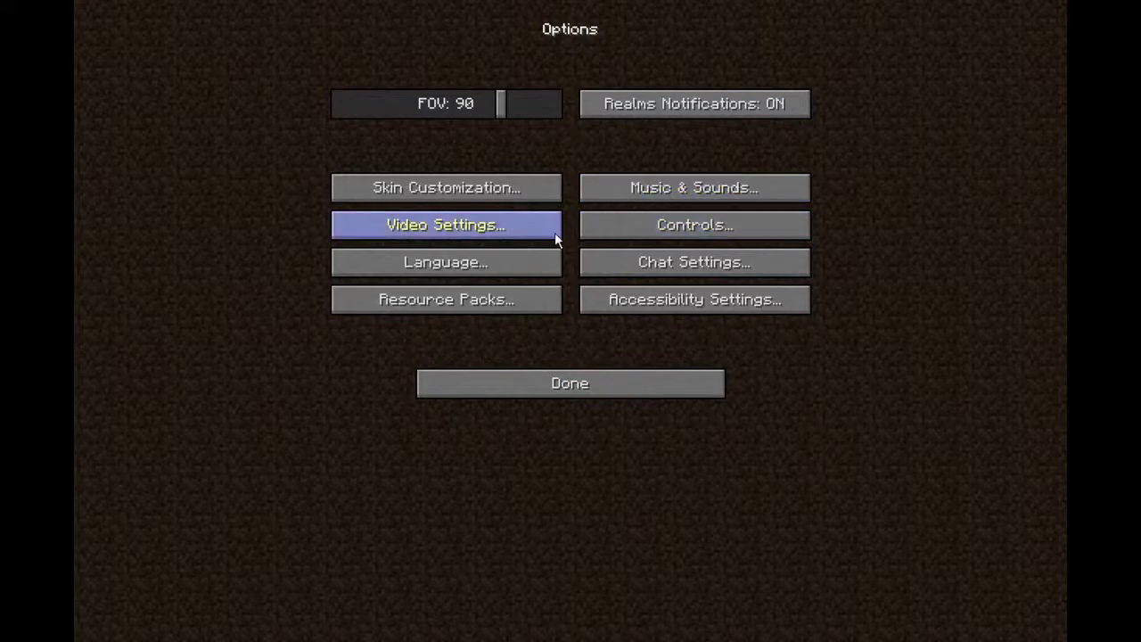
pyautogui.click(644, 192)
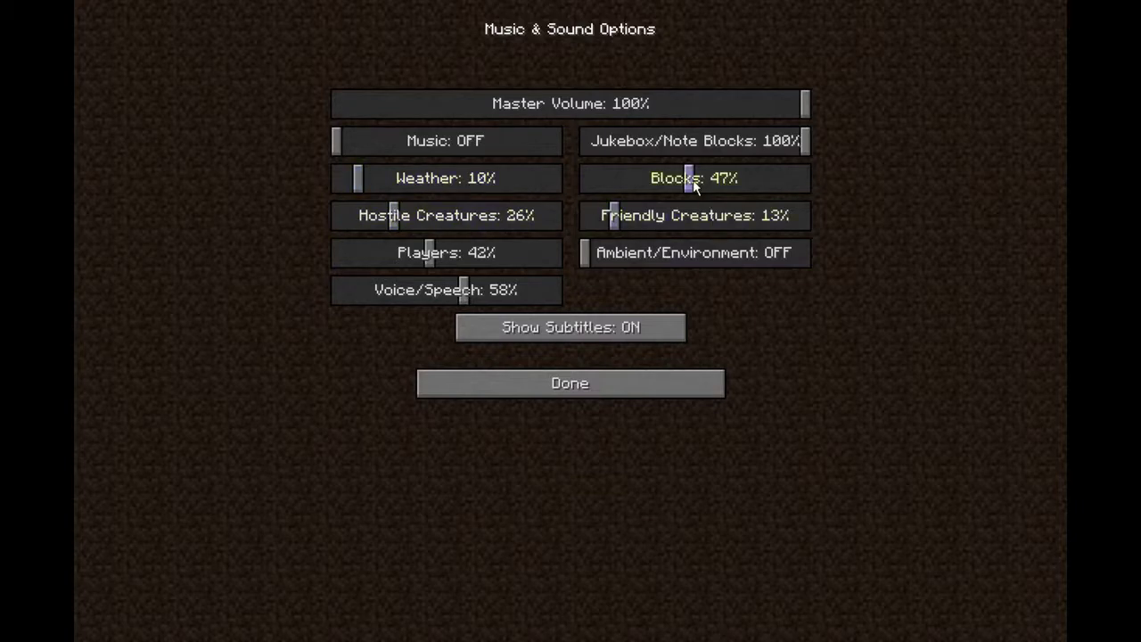
pyautogui.click(655, 384)
pyautogui.click(652, 389)
pyautogui.click(571, 236)
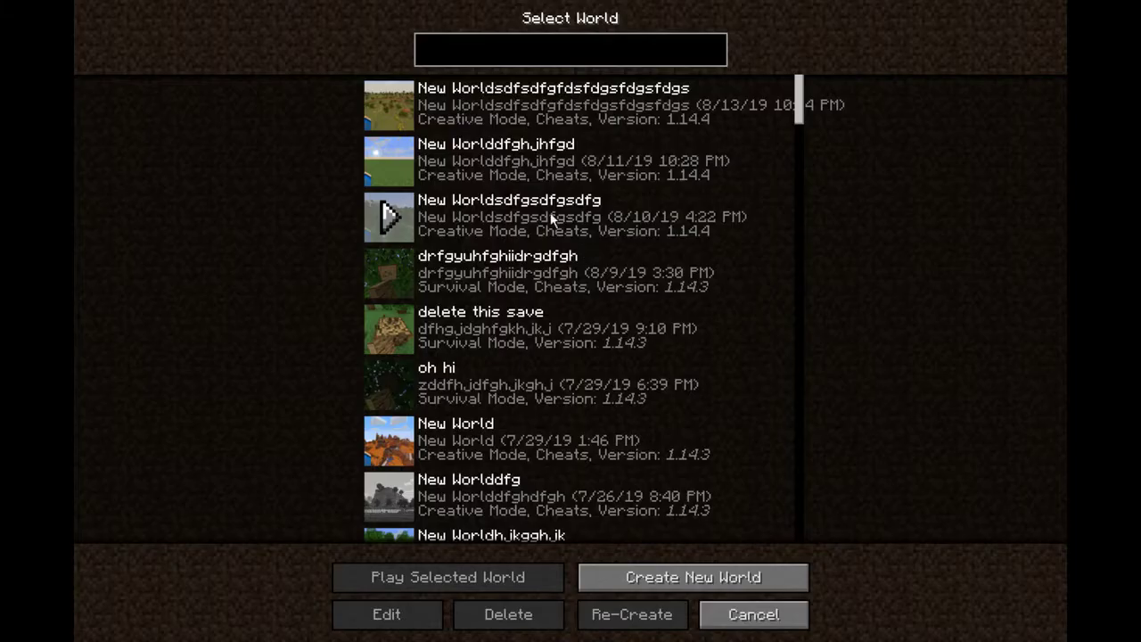
pyautogui.click(392, 107)
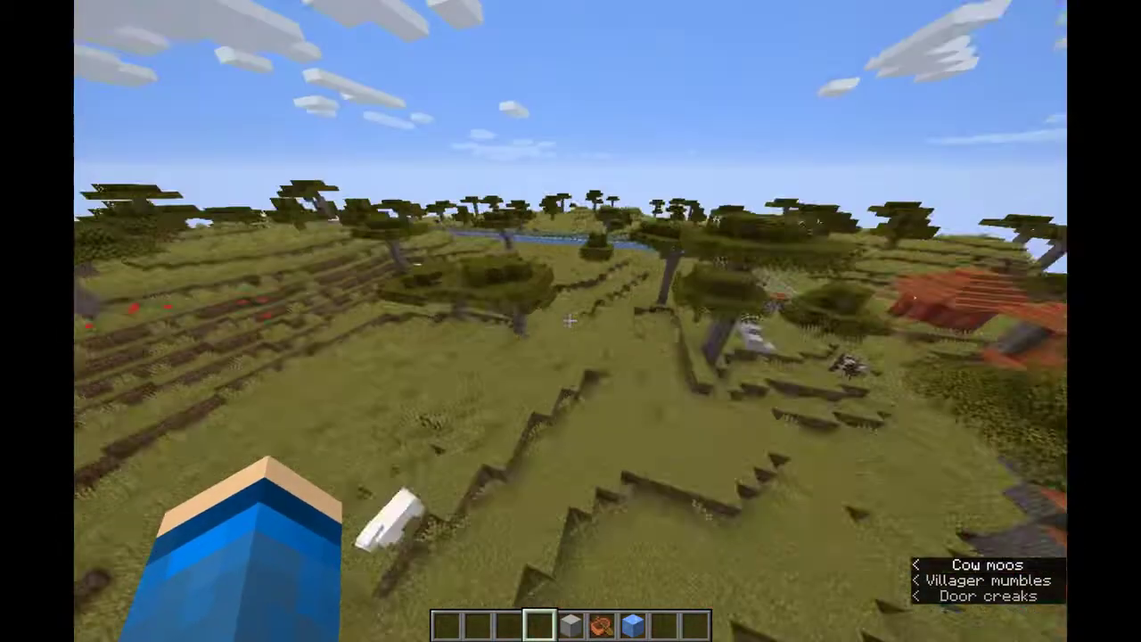
# Pause the game and take a look at the Video Settings.
pyautogui.press('e')
pyautogui.press('Escape')
pyautogui.press('Escape')
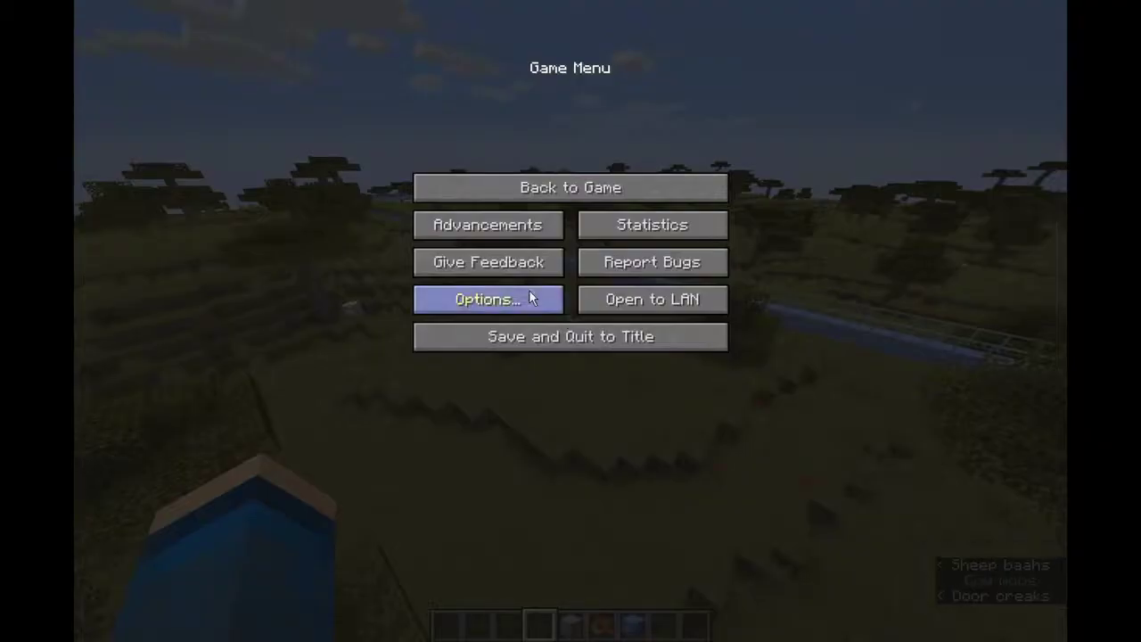
pyautogui.click(529, 291)
pyautogui.click(510, 234)
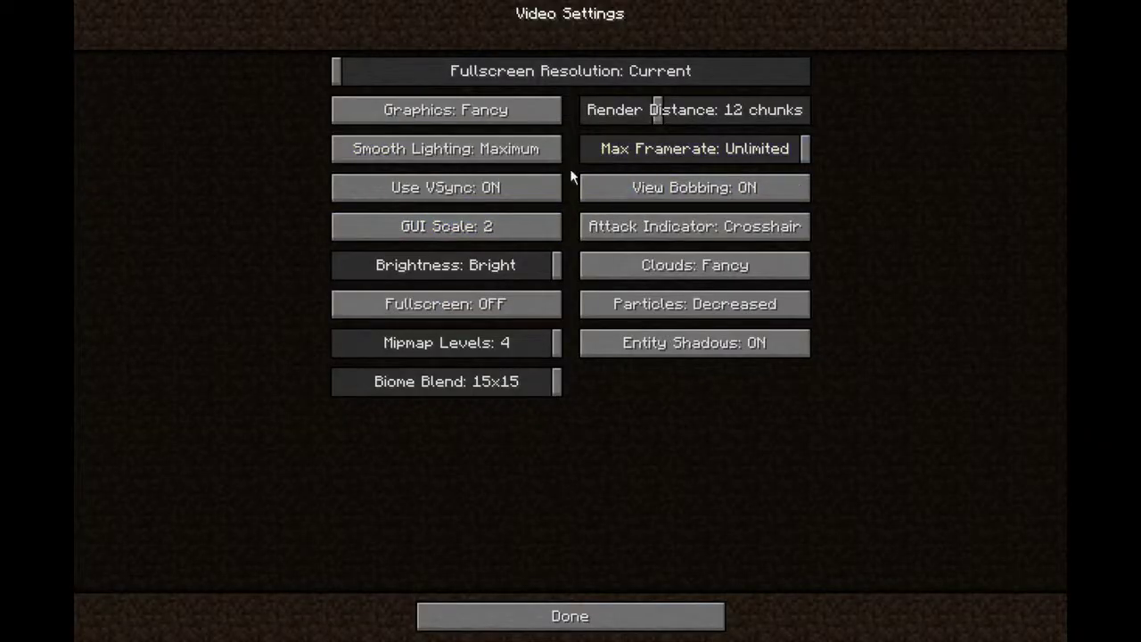
pyautogui.click(571, 616)
# Drag the Blocks sound slider to OFF and resume playing.
pyautogui.click(648, 178)
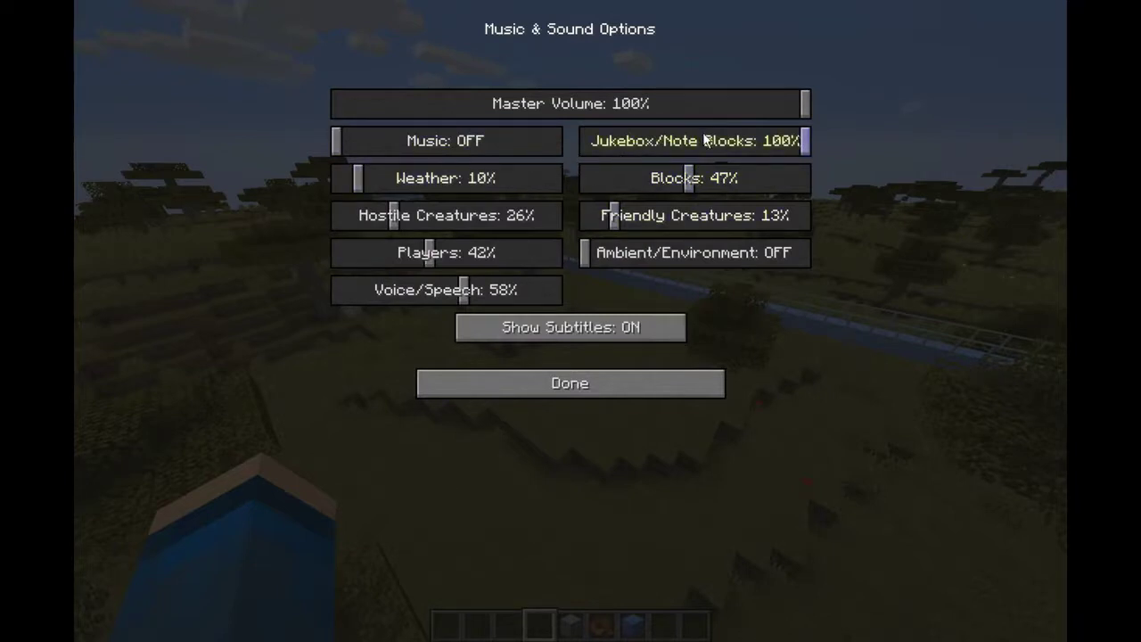
pyautogui.moveTo(686, 188); pyautogui.dragTo(581, 189)
pyautogui.click(575, 385)
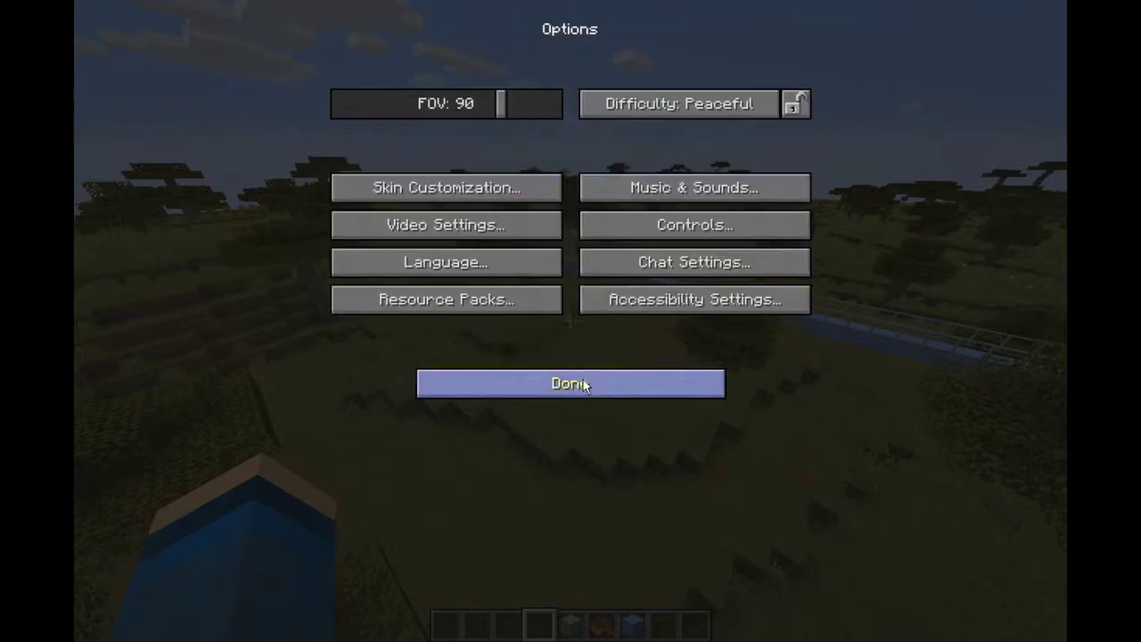
pyautogui.click(568, 379)
pyautogui.click(571, 187)
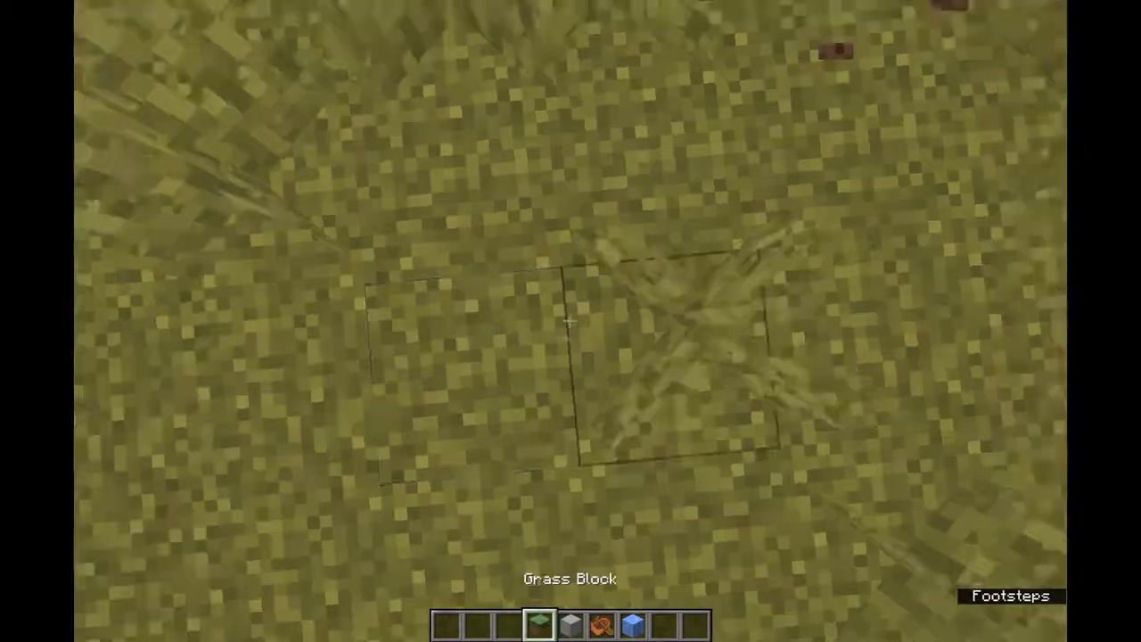
# Break and refill a grass block, then review Video Settings and Music & Sounds.
pyautogui.click(571, 321)
pyautogui.rightClick(571, 321)
pyautogui.press('Escape')
pyautogui.click(511, 303)
pyautogui.click(503, 225)
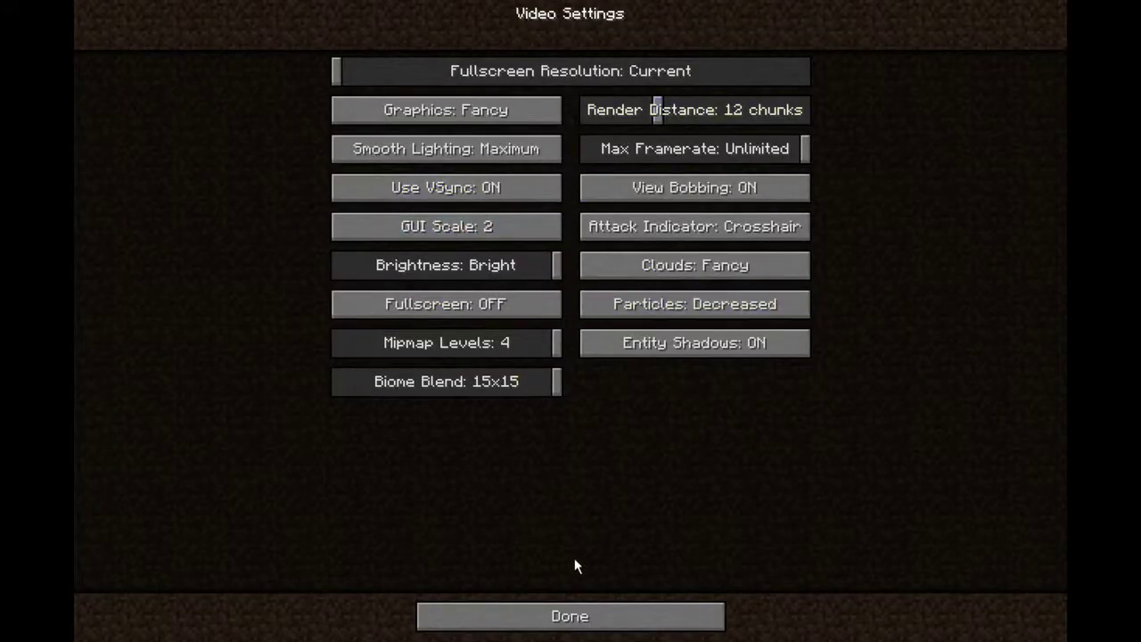
pyautogui.click(571, 615)
pyautogui.click(637, 189)
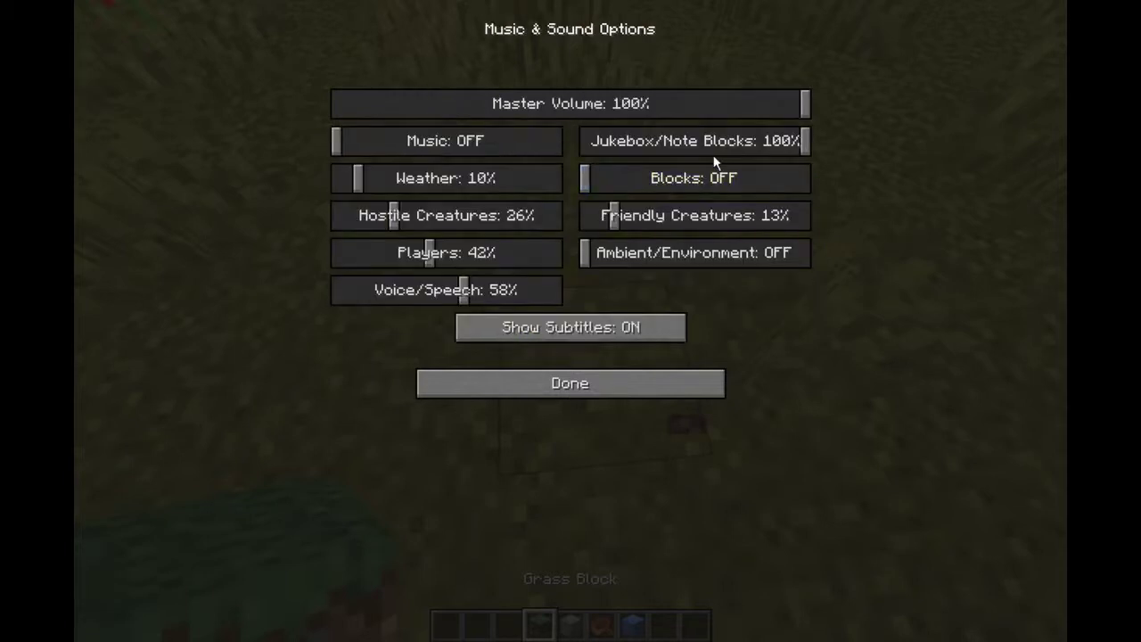
pyautogui.click(560, 392)
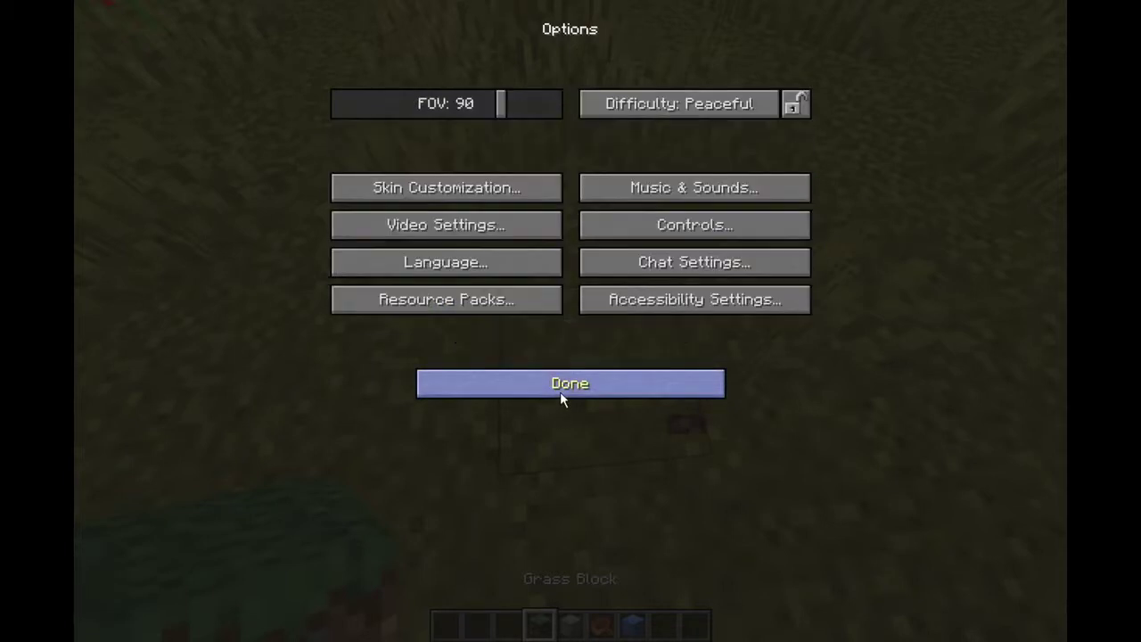
pyautogui.click(560, 392)
pyautogui.click(552, 187)
# Break and refill the grass block again, then reopen Options.
pyautogui.click(570, 321)
pyautogui.rightClick(570, 321)
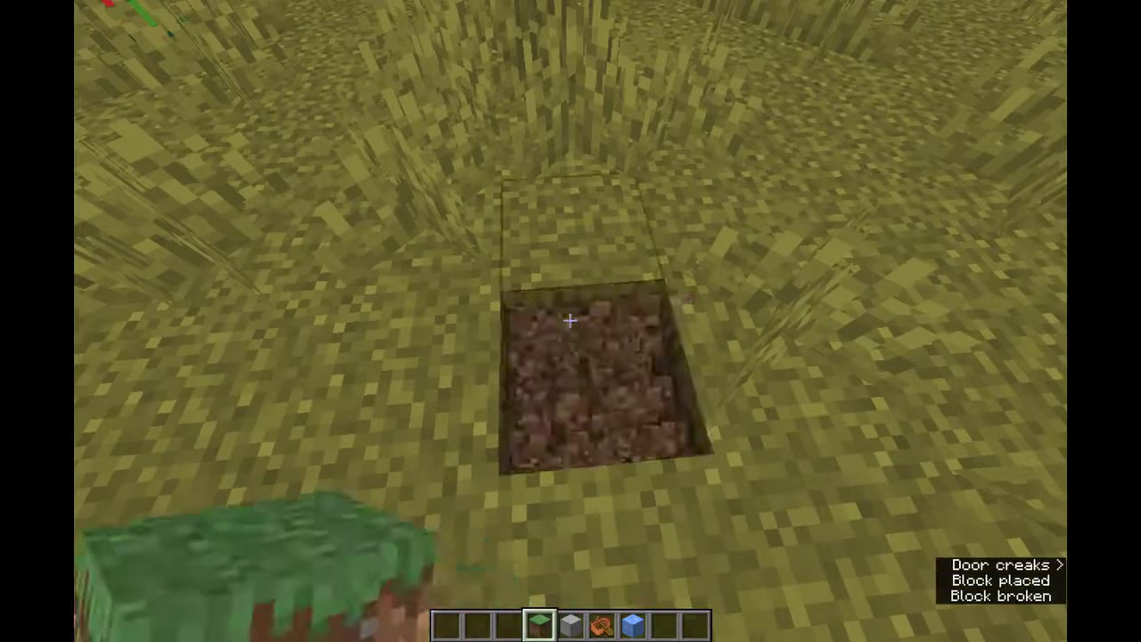
pyautogui.press('Escape')
pyautogui.click(502, 308)
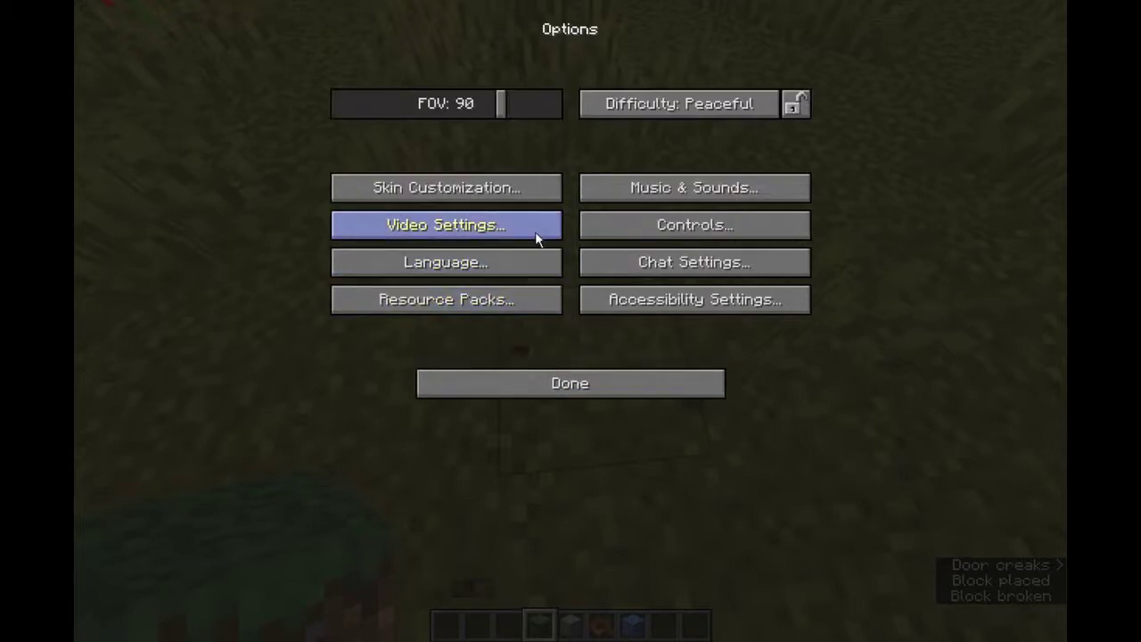
# Raise the Blocks sound volume back to 43% and resume the game.
pyautogui.click(628, 190)
pyautogui.click(668, 177)
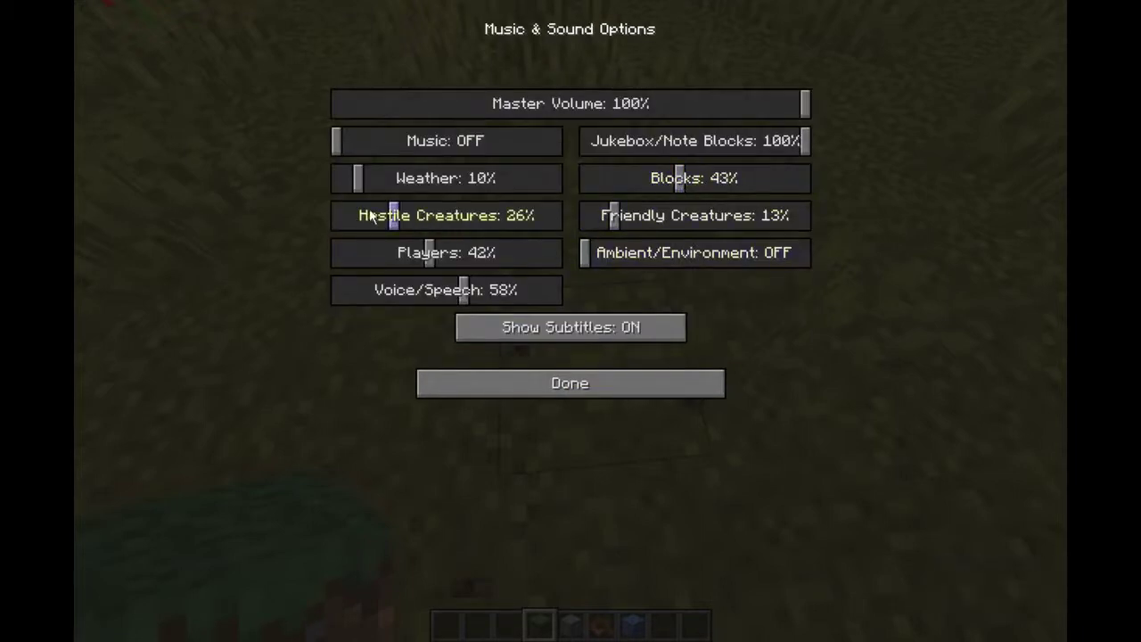
pyautogui.click(569, 381)
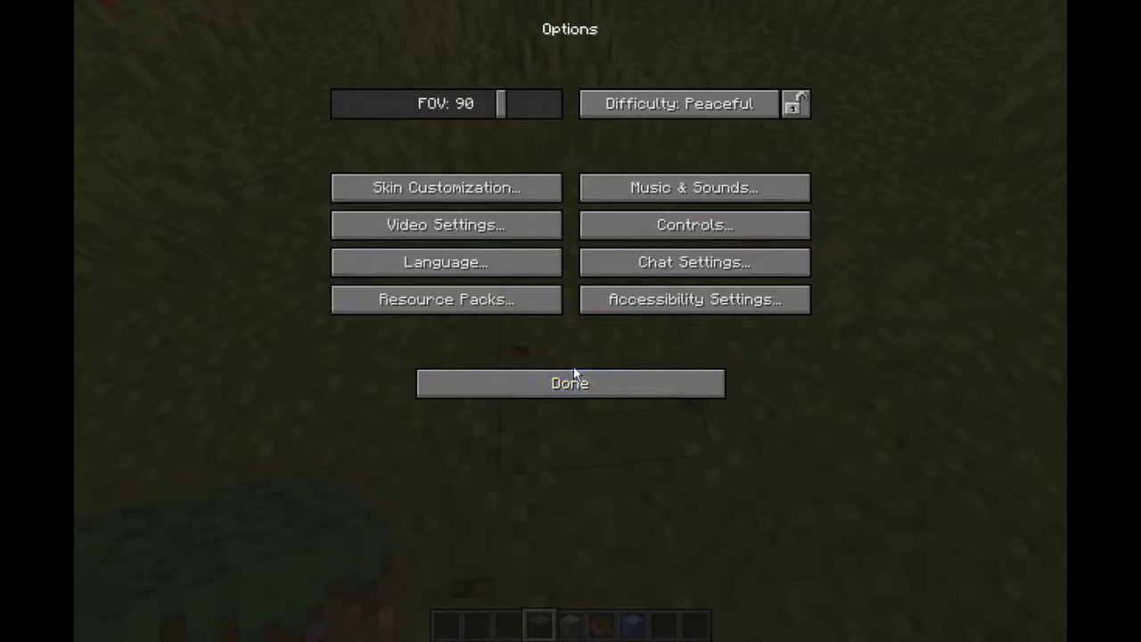
pyautogui.click(573, 382)
pyautogui.click(628, 189)
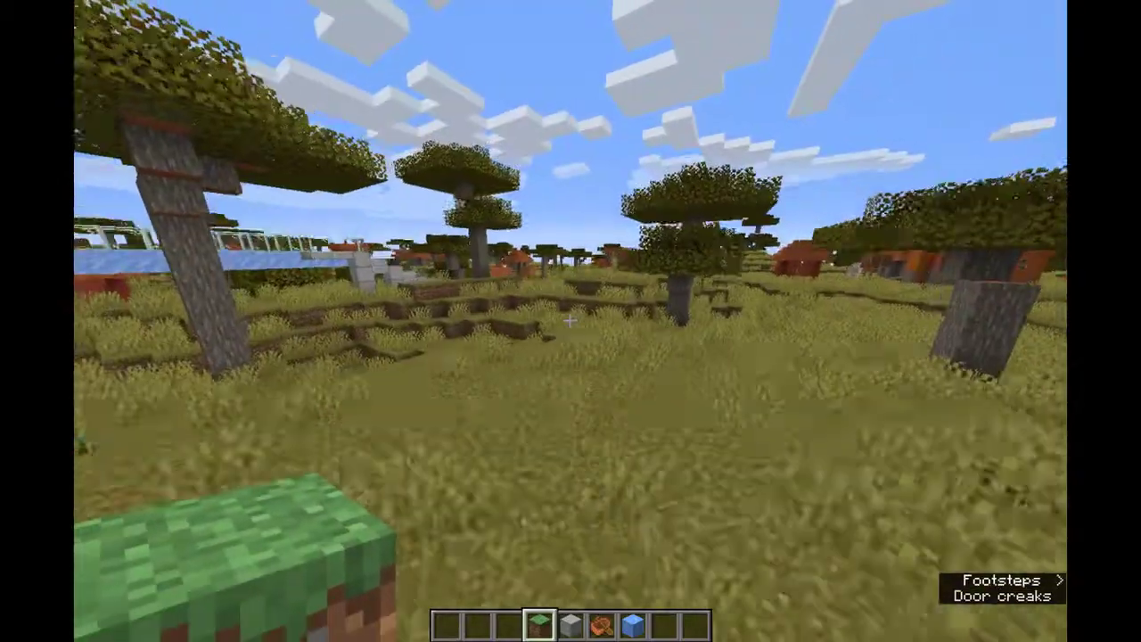
# Walk toward the village and delete the grass block from the hotbar.
pyautogui.press('w')
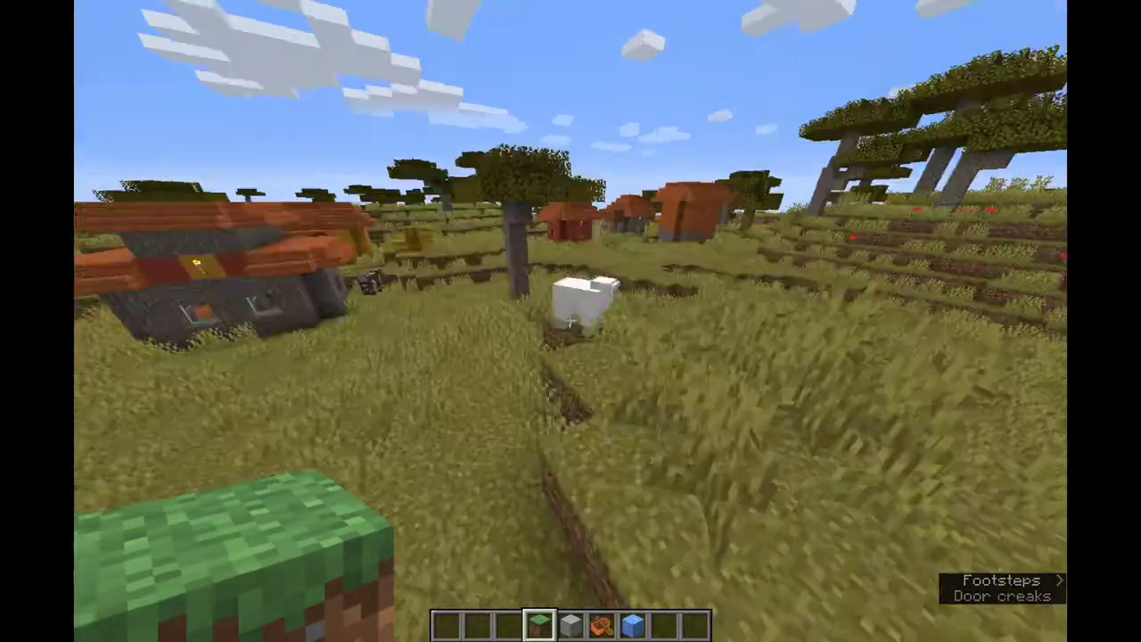
pyautogui.press('e')
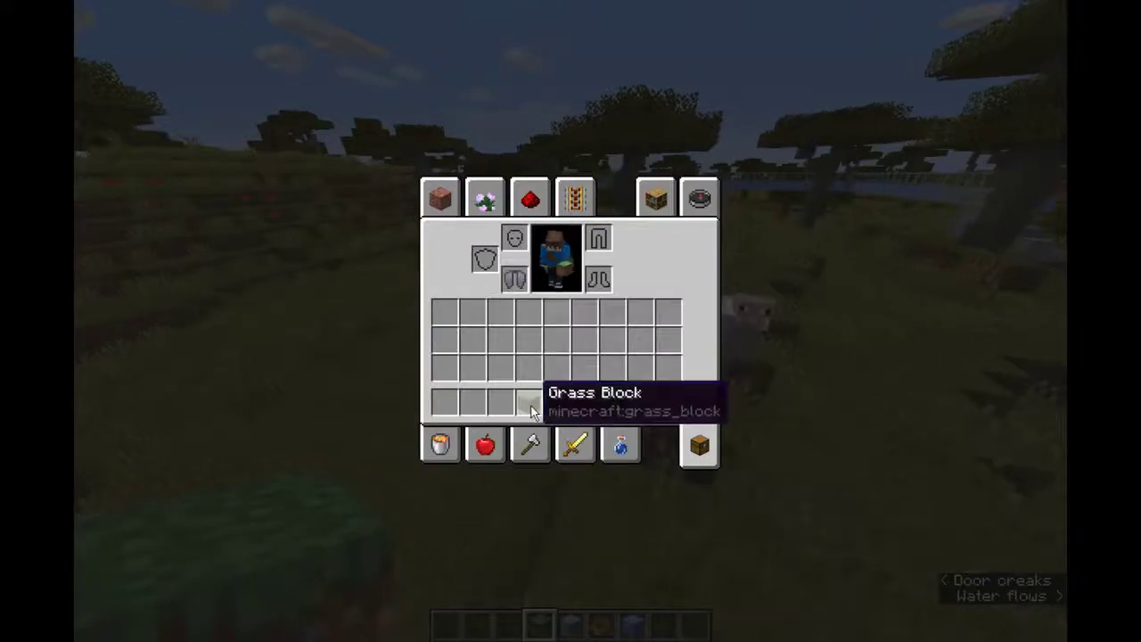
pyautogui.click(529, 402)
pyautogui.click(698, 401)
pyautogui.press('Escape')
pyautogui.press('Escape')
# Set Music and Ambient OFF, Weather 10%, Hostile 26%, Friendly 13%, Subtitles ON.
pyautogui.click(546, 301)
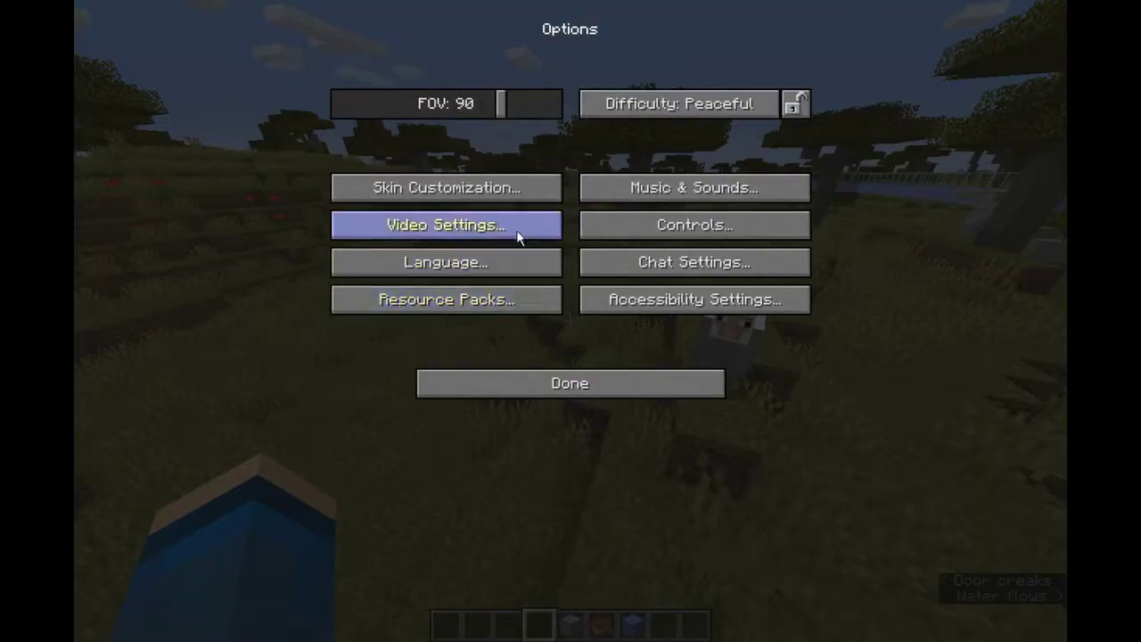
pyautogui.click(669, 190)
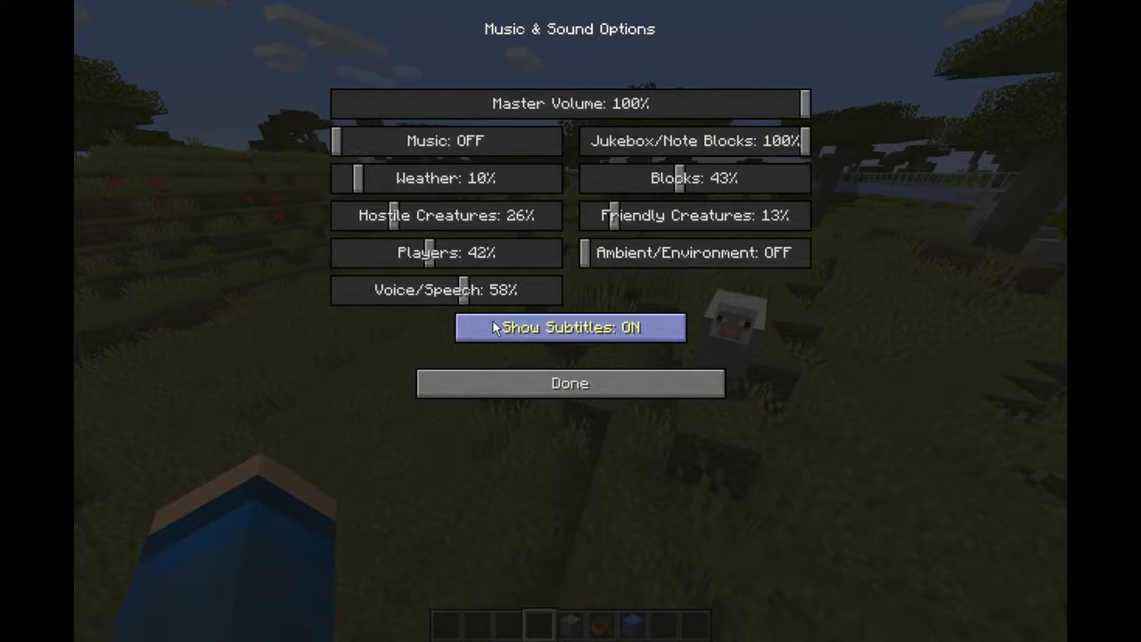
pyautogui.click(548, 385)
# Resume briefly, then review Video Settings (Fancy graphics, 12-chunk render distance).
pyautogui.click(541, 389)
pyautogui.click(568, 188)
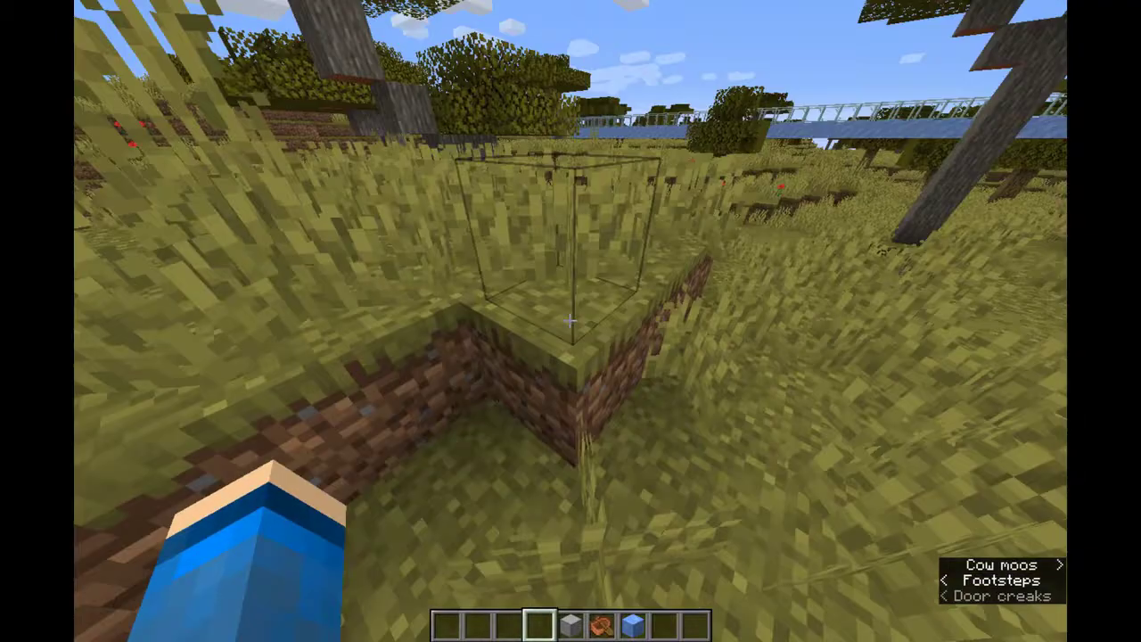
pyautogui.press('Escape')
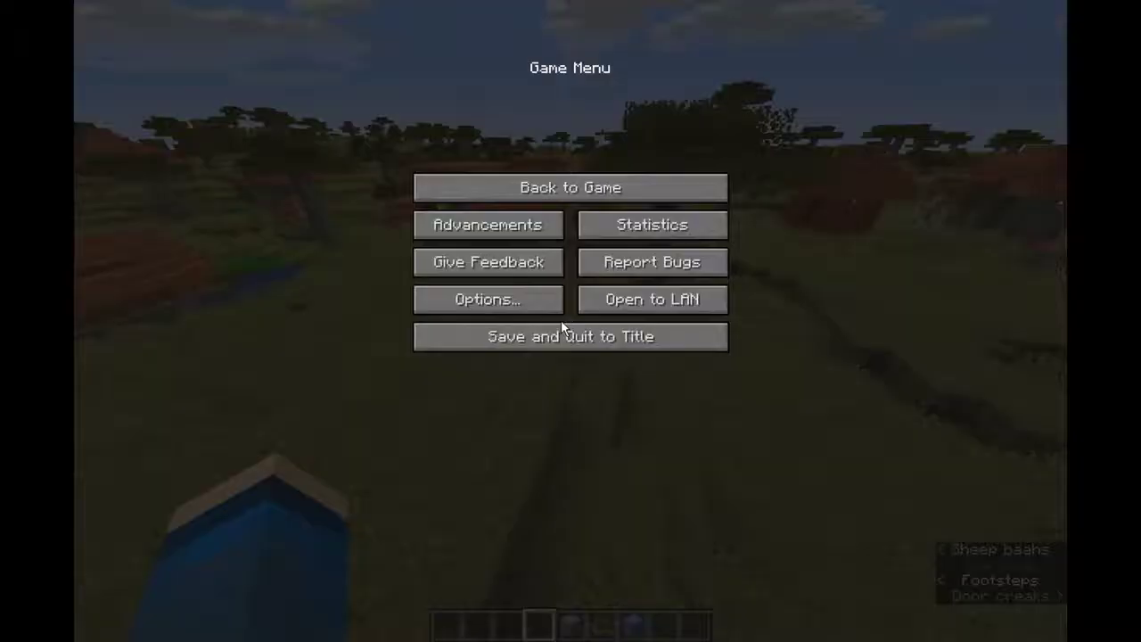
pyautogui.click(473, 300)
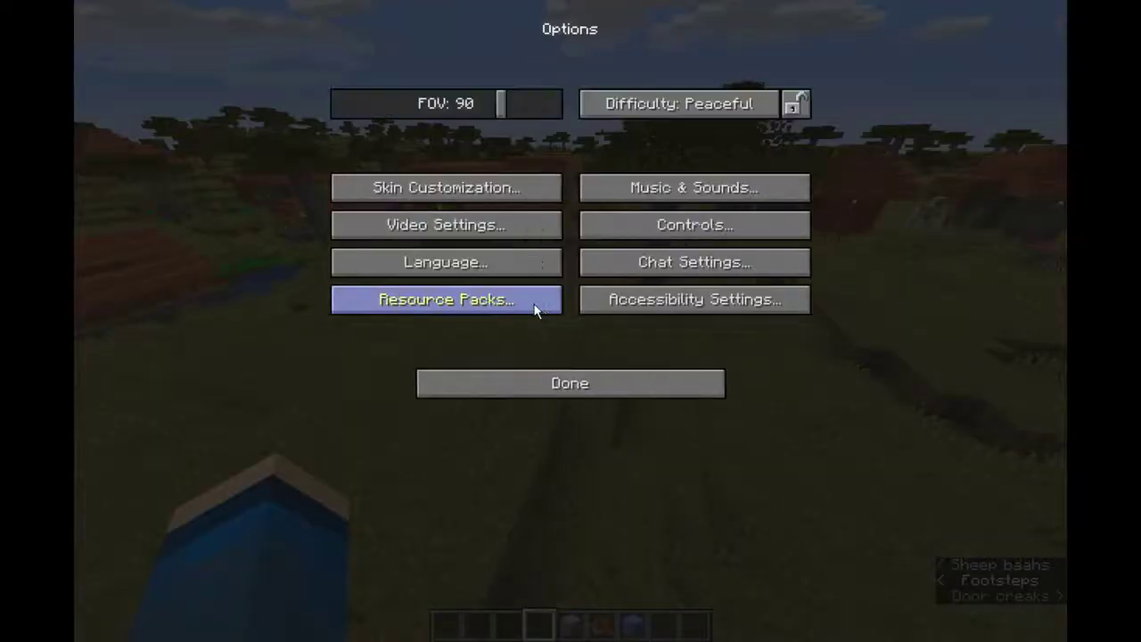
pyautogui.click(527, 237)
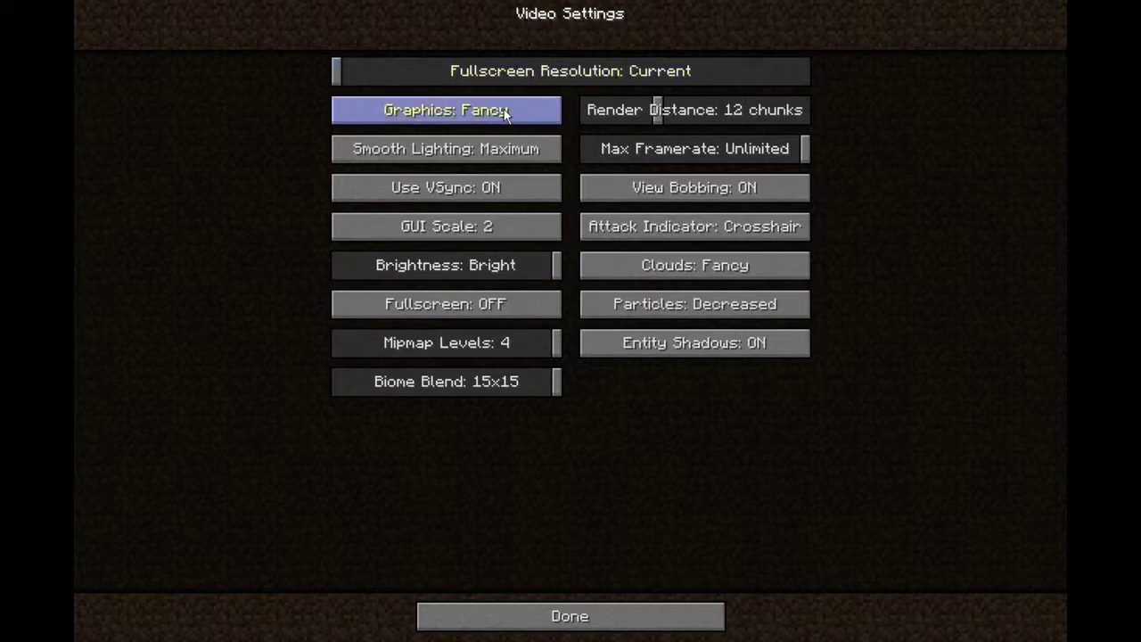
pyautogui.click(575, 607)
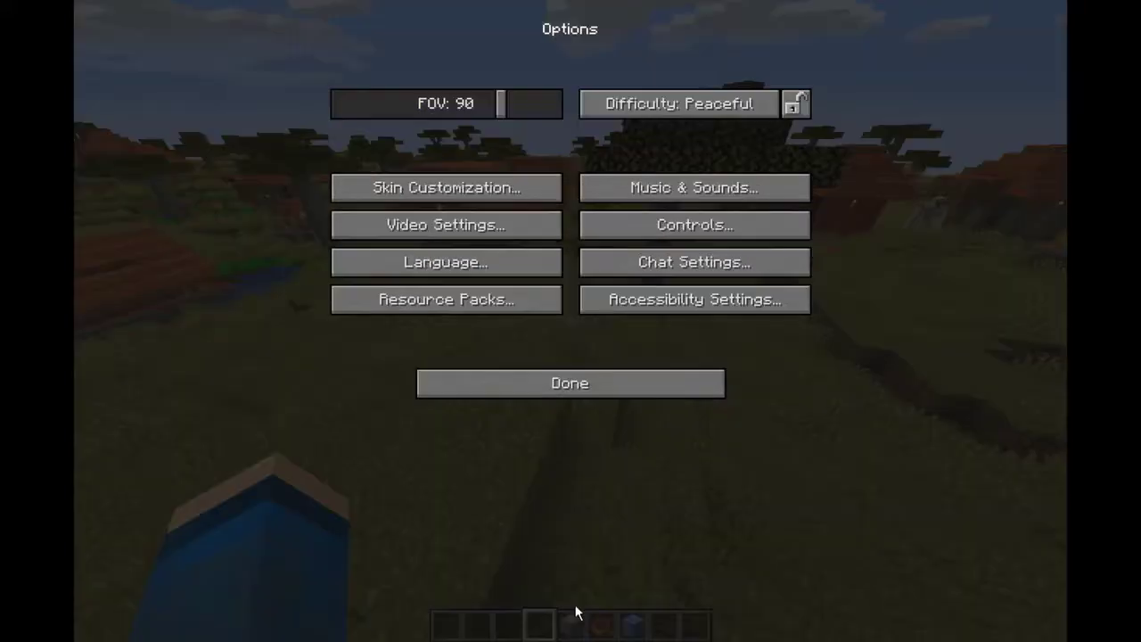
pyautogui.click(577, 390)
# Resume play and walk along the glass-railed ice channel to the boat.
pyautogui.click(585, 187)
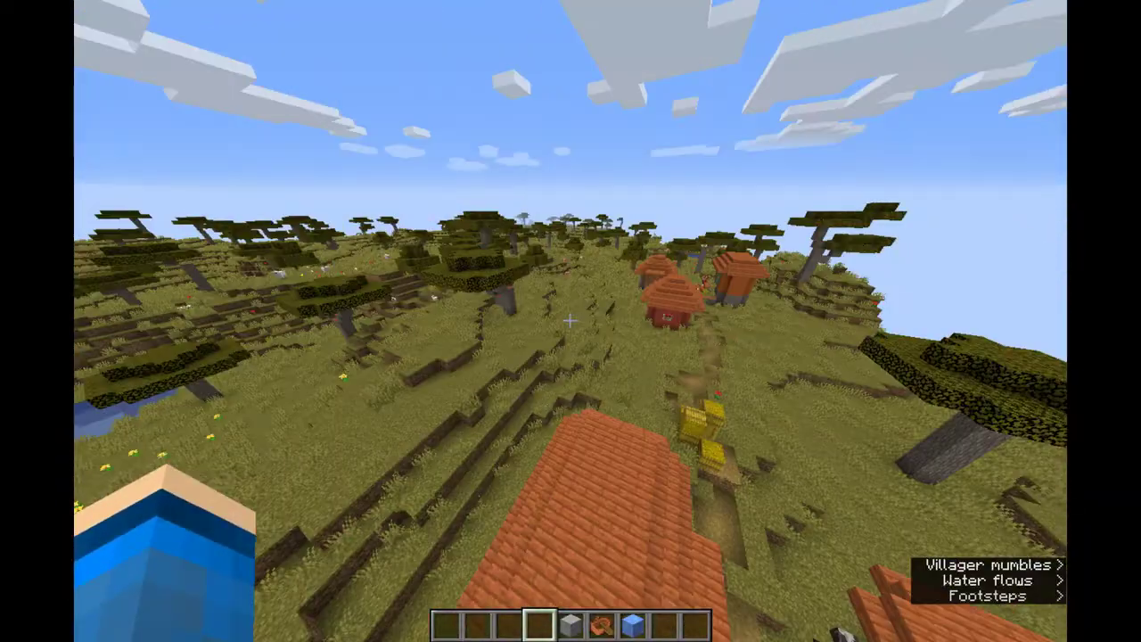
pyautogui.press('w')
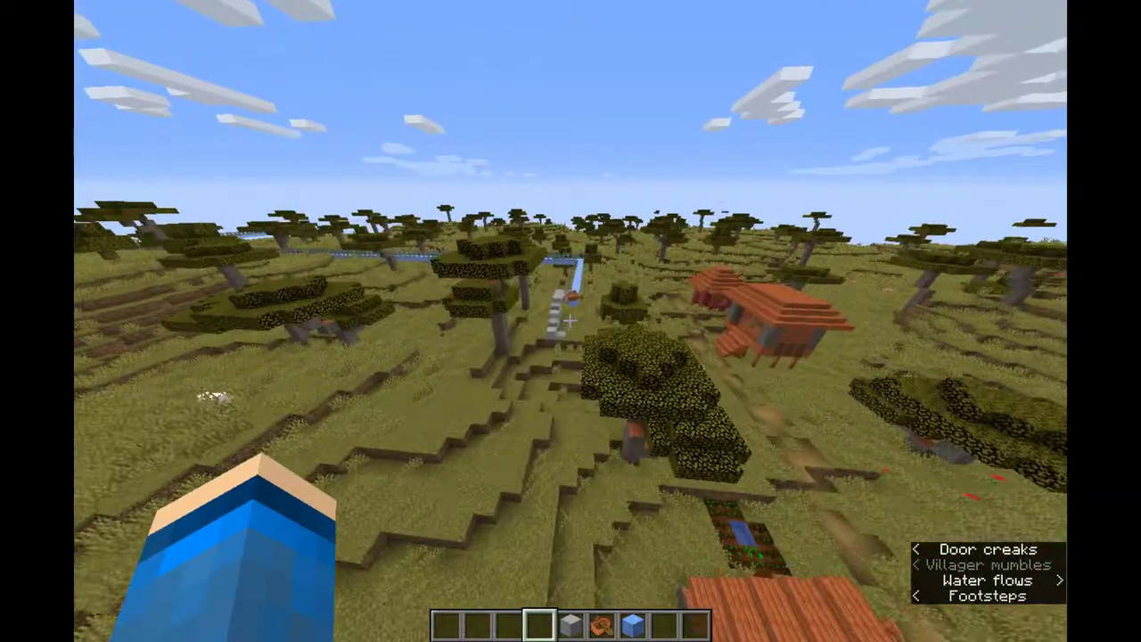
pyautogui.press('w')
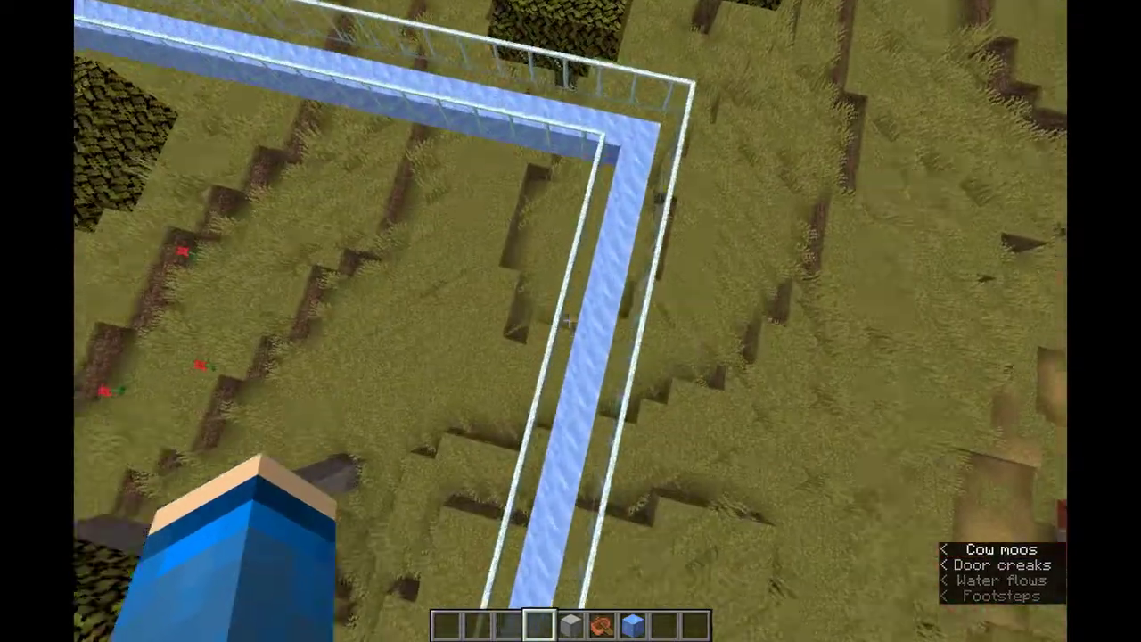
pyautogui.press('w')
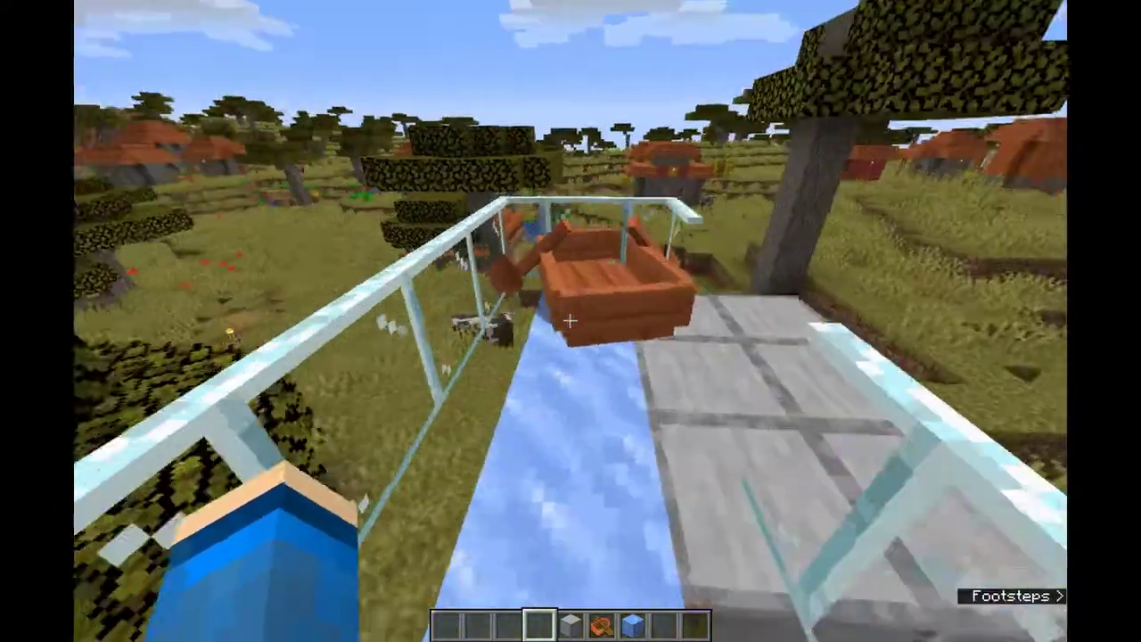
# Board the boat and ride it down the channel, then pause.
pyautogui.rightClick(571, 321)
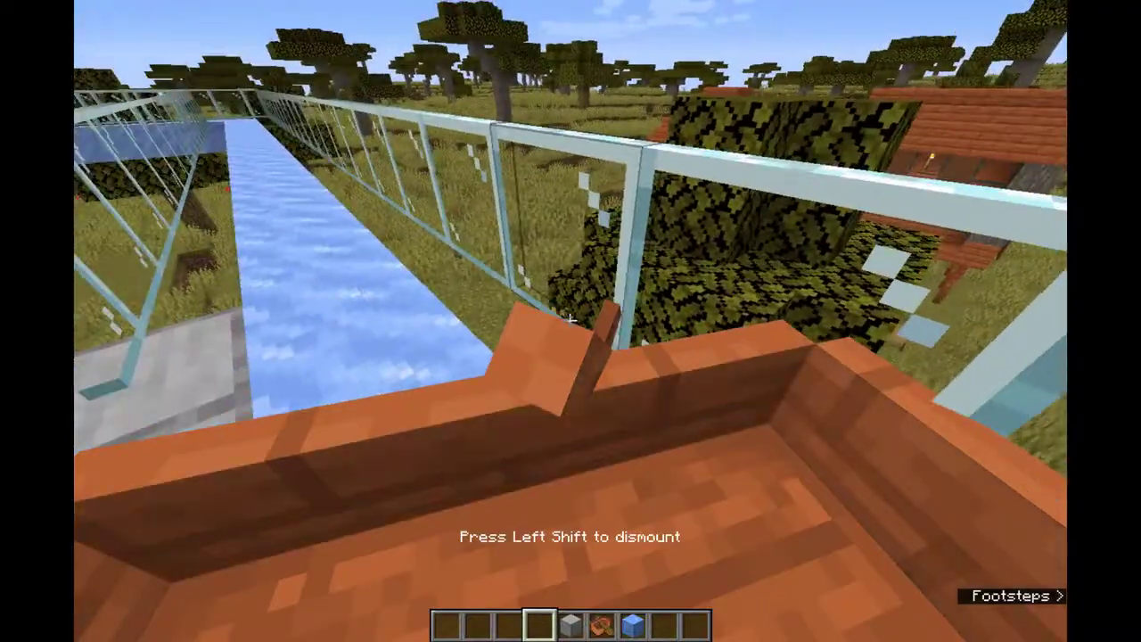
pyautogui.press('w')
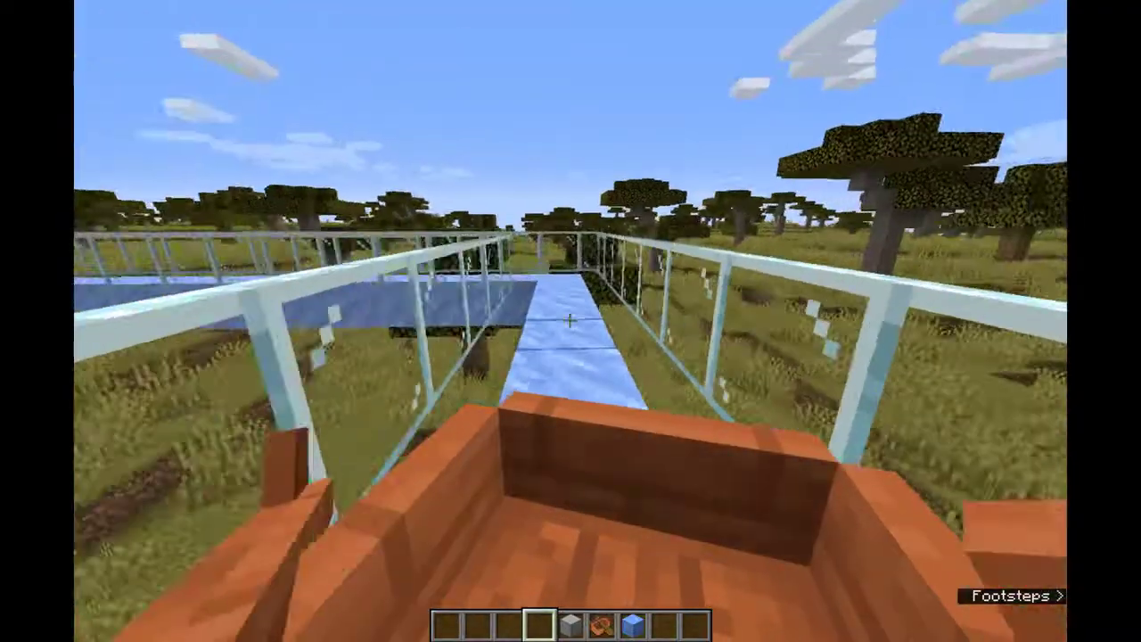
pyautogui.press('w')
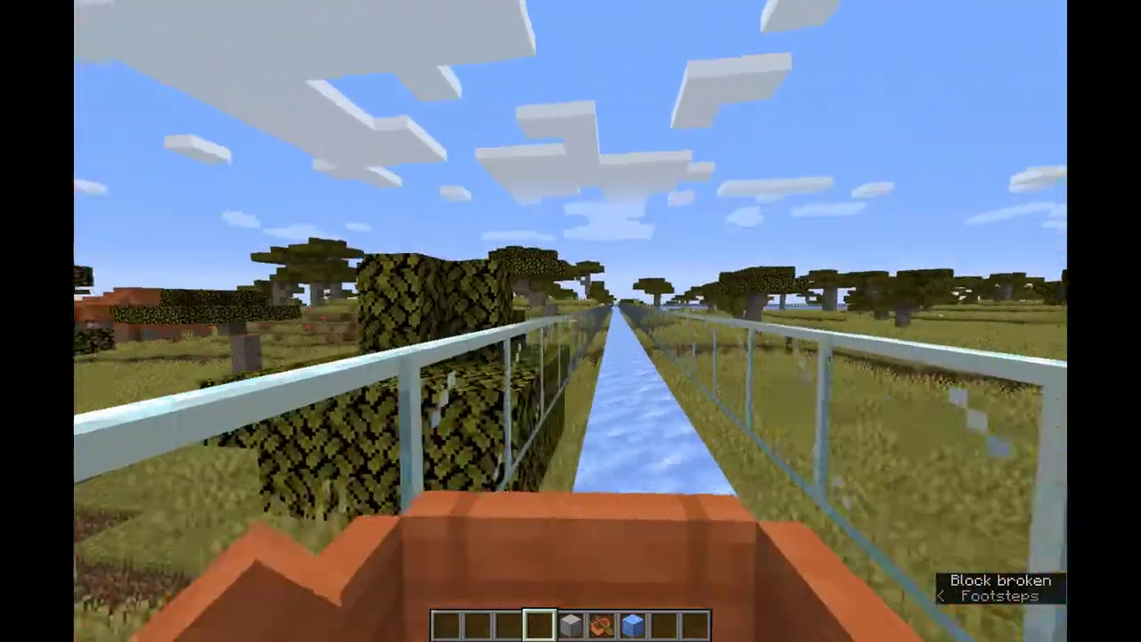
pyautogui.press('w')
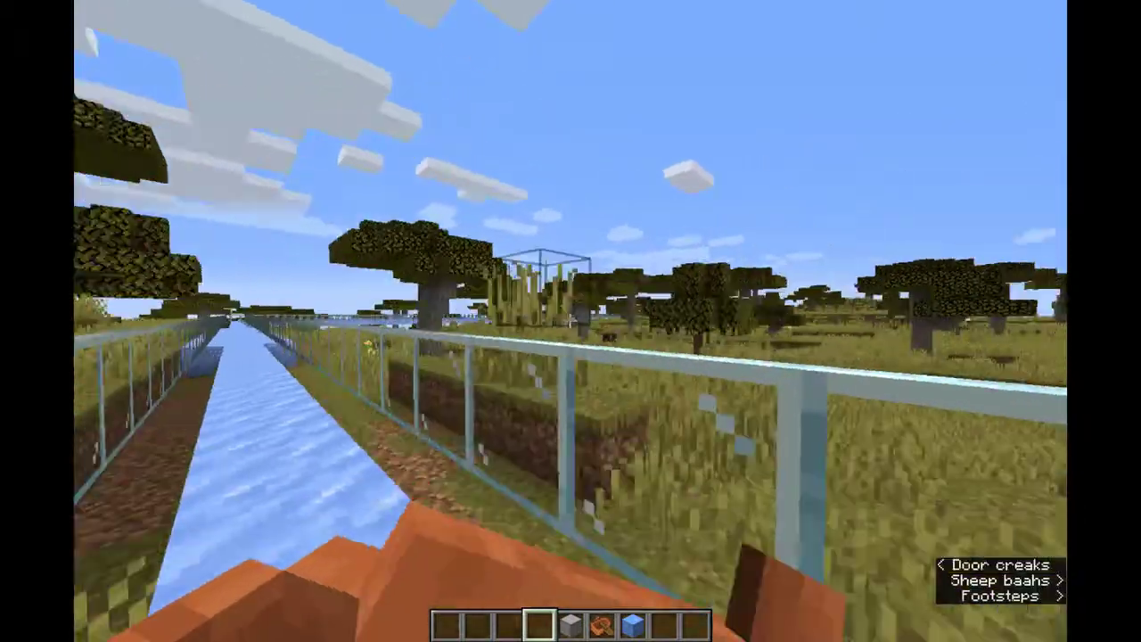
pyautogui.press('w')
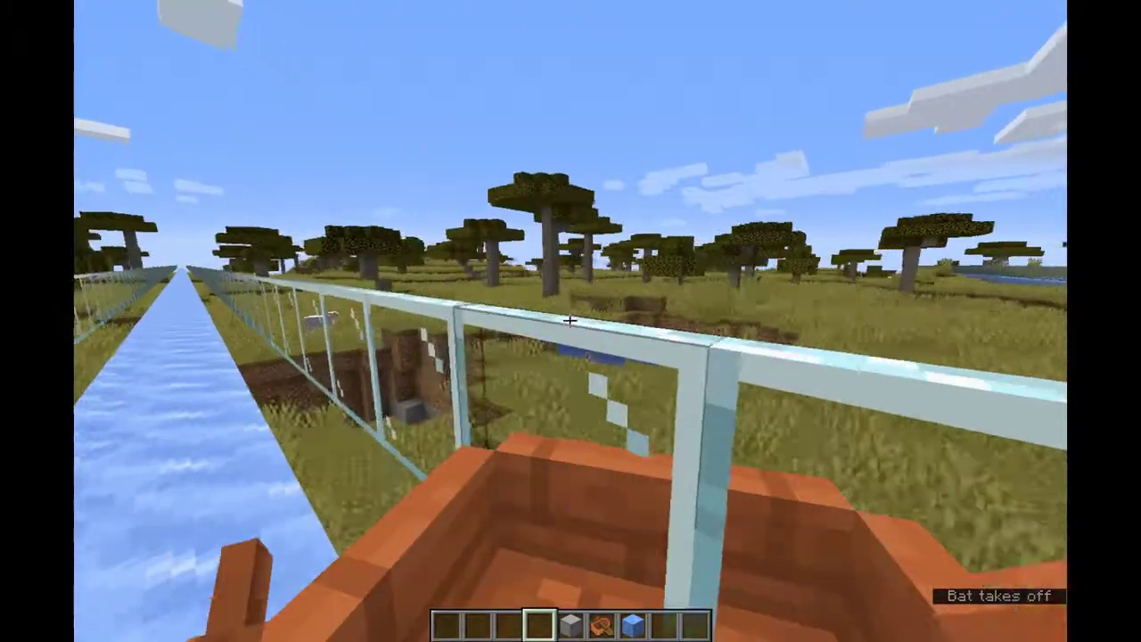
pyautogui.press('Escape')
# Switch Graphics from Fast to Fancy in Video Settings and resume play.
pyautogui.click(510, 304)
pyautogui.click(506, 226)
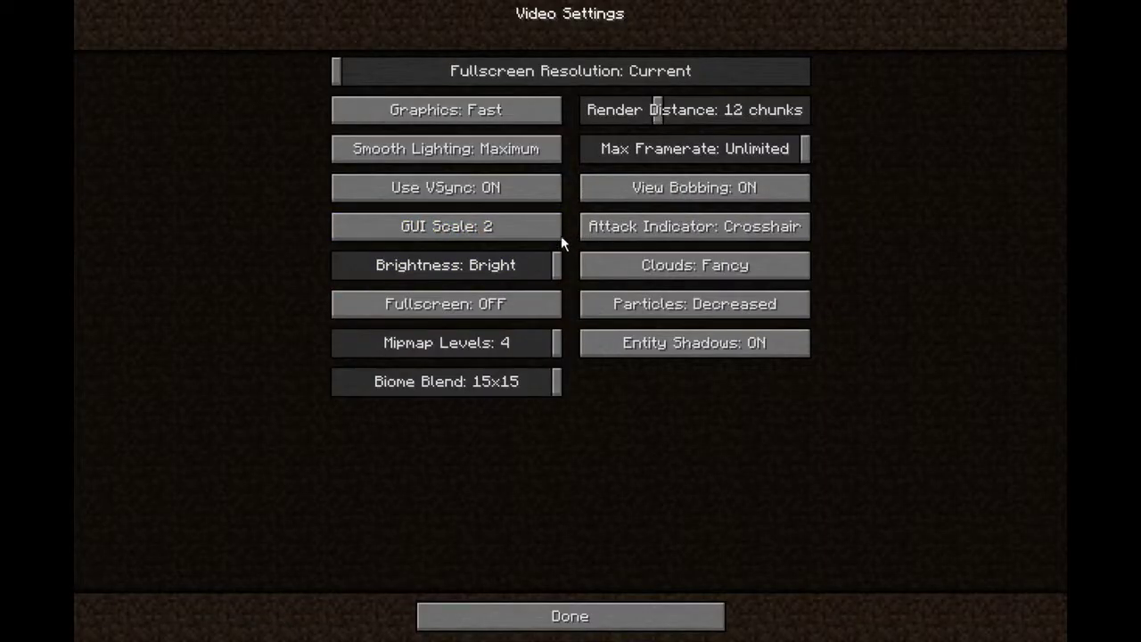
pyautogui.click(539, 122)
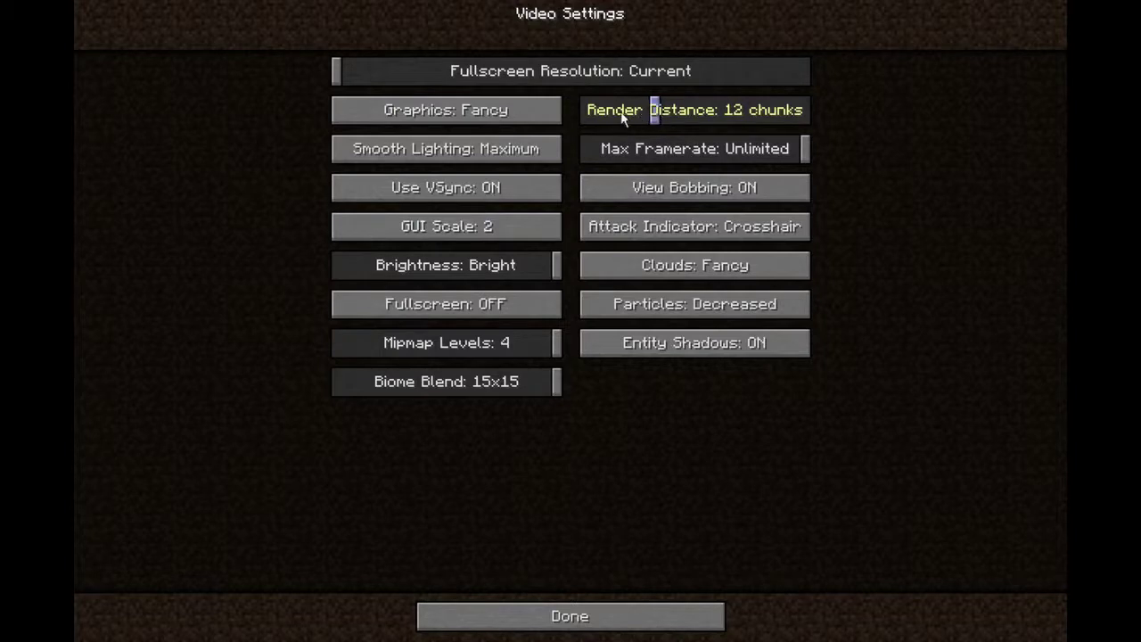
pyautogui.click(571, 615)
pyautogui.click(545, 382)
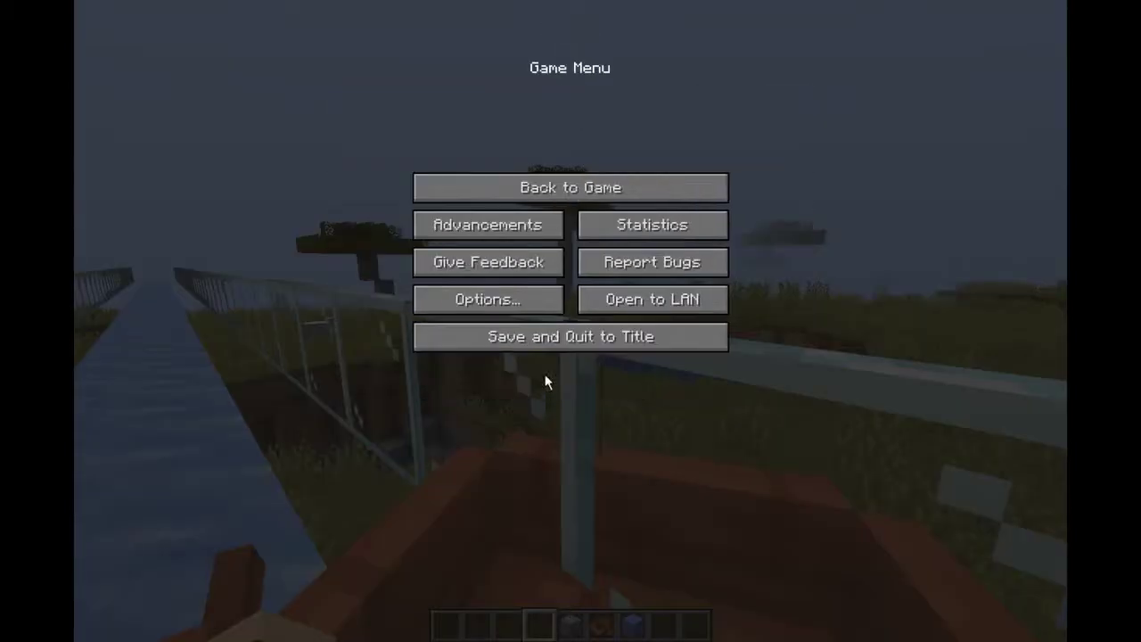
pyautogui.click(544, 187)
# Ride the boat along the ice path, then review Video Settings again, leaving render distance at 12.
pyautogui.press('w')
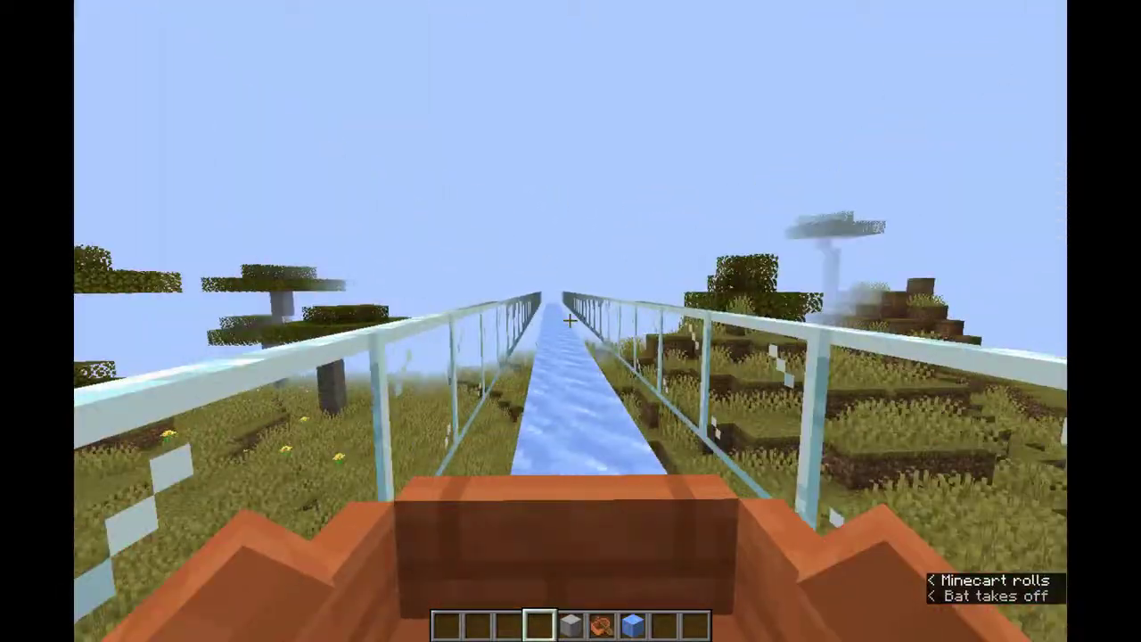
pyautogui.press('Escape')
pyautogui.click(508, 298)
pyautogui.click(504, 226)
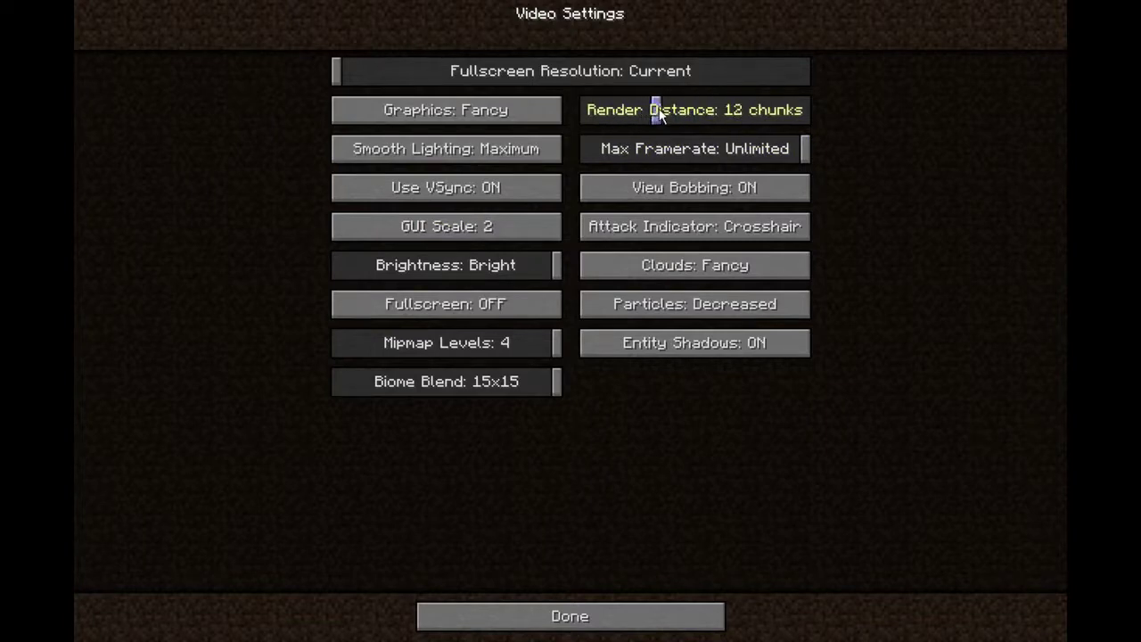
pyautogui.click(515, 616)
pyautogui.click(541, 381)
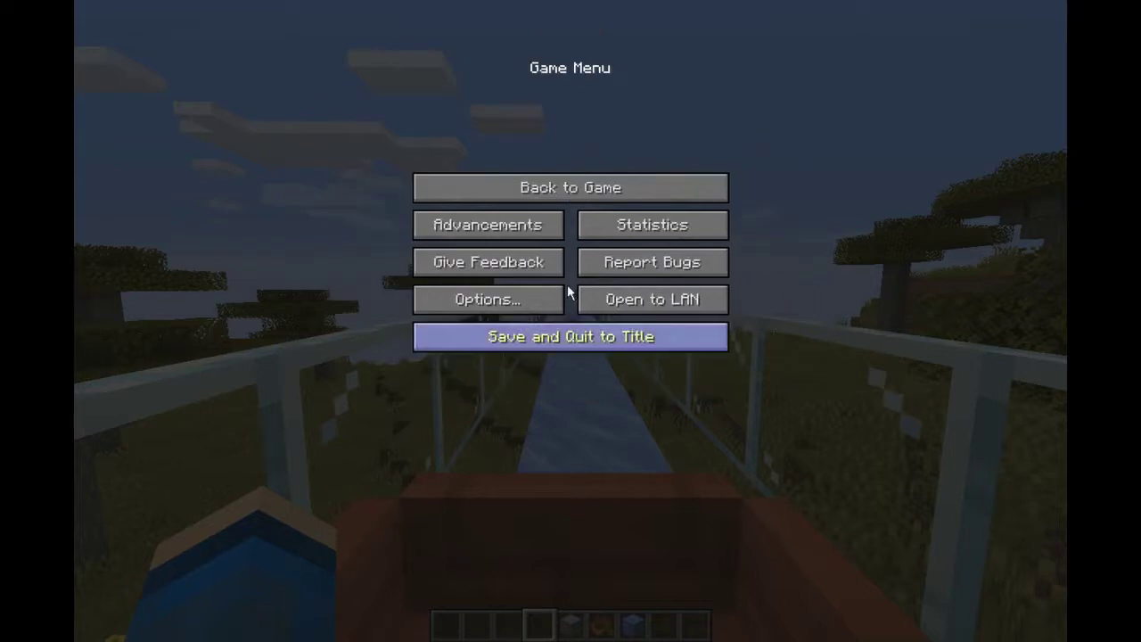
pyautogui.click(567, 187)
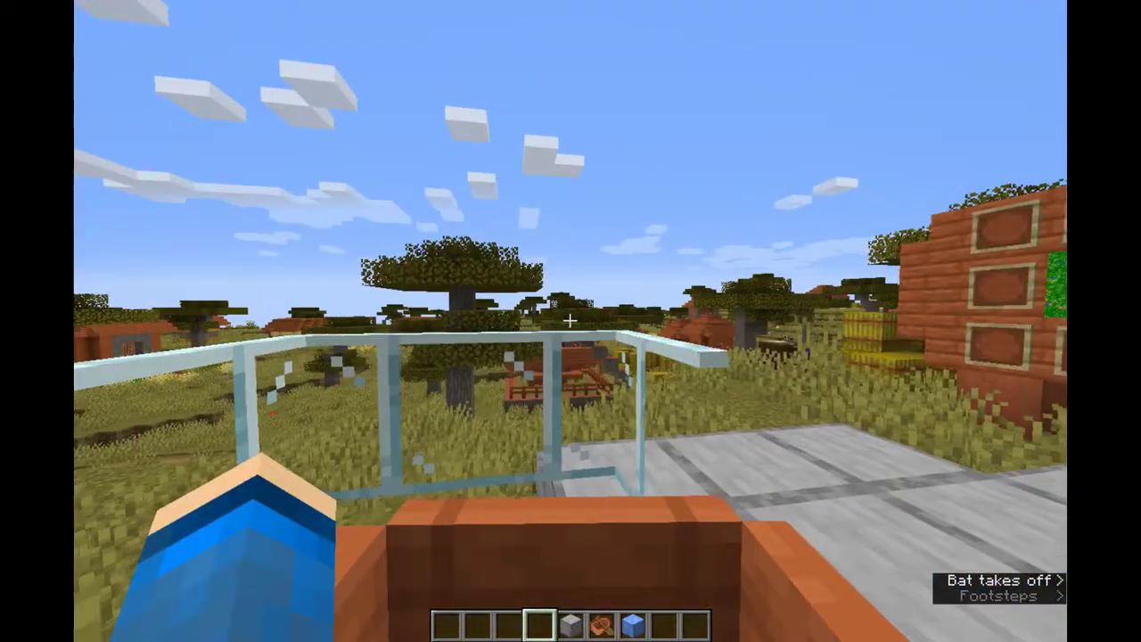
# Leave the boat, fly up, and turn Smooth Lighting OFF in Video Settings.
pyautogui.press('shift')
pyautogui.press('space')
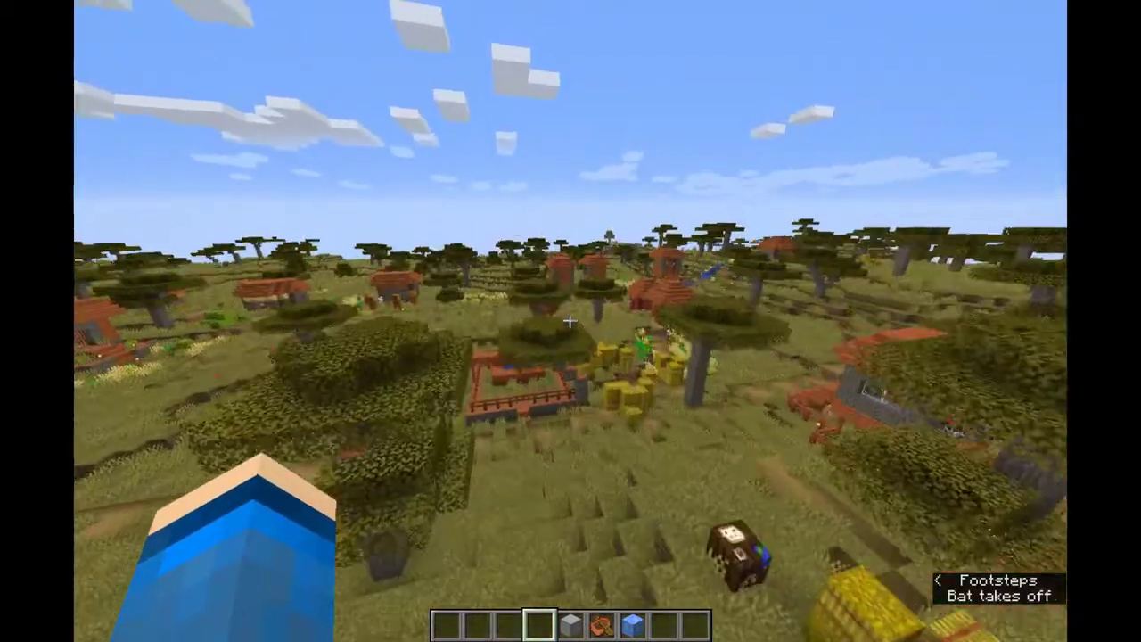
pyautogui.press('Escape')
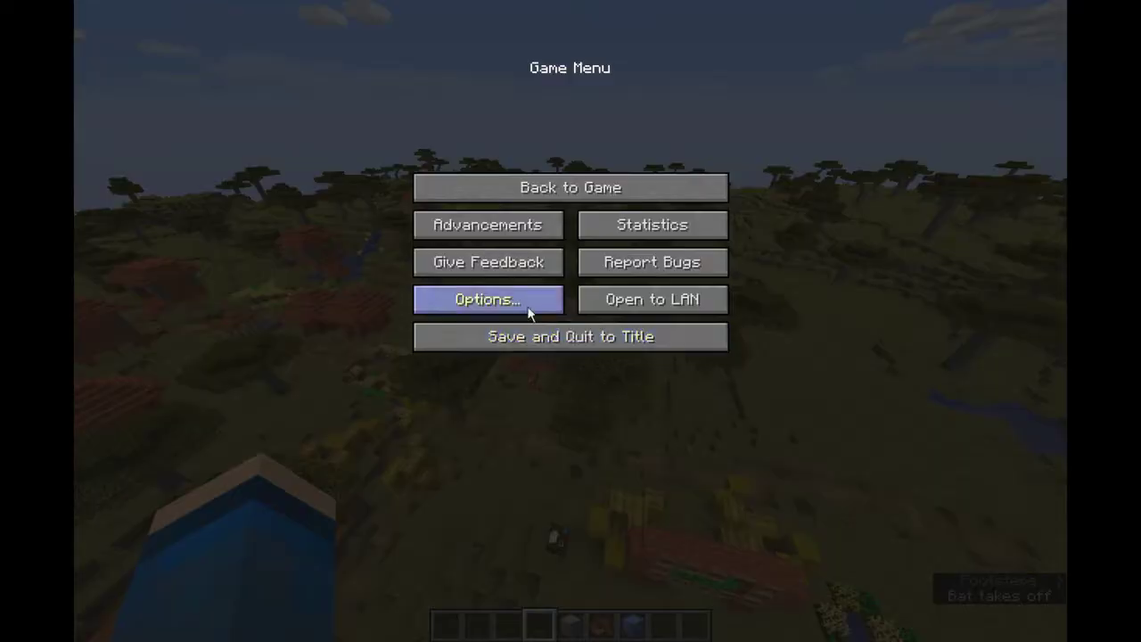
pyautogui.click(528, 302)
pyautogui.click(504, 238)
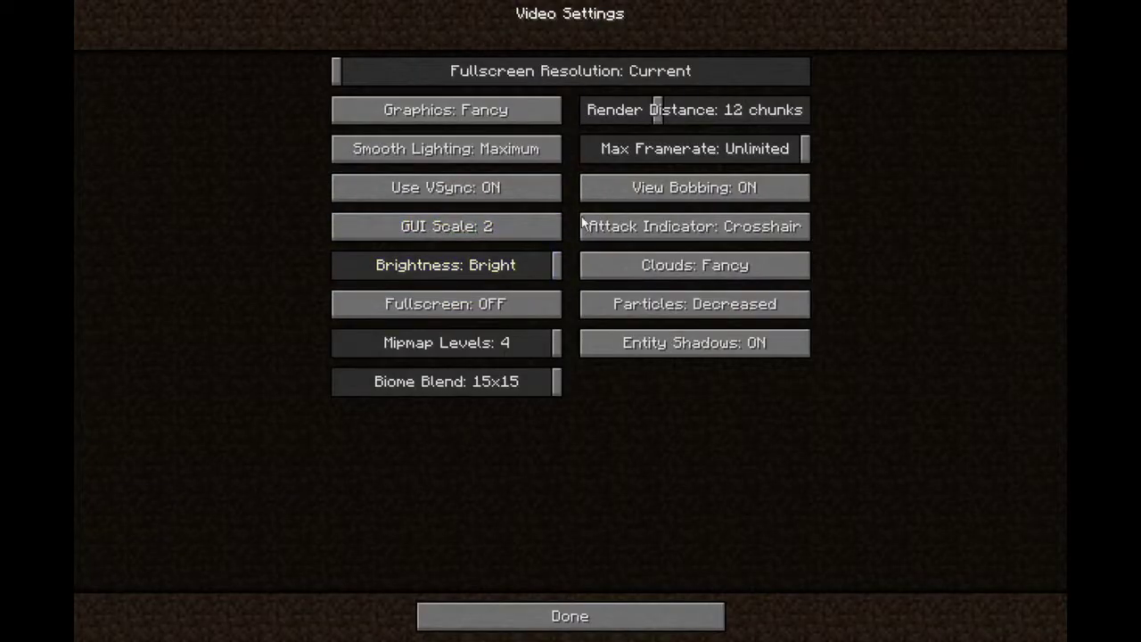
pyautogui.click(503, 152)
pyautogui.click(607, 615)
pyautogui.click(616, 382)
pyautogui.click(633, 196)
# Fly over the village down onto the smooth stone floor, walk across it, and pause.
pyautogui.press('w')
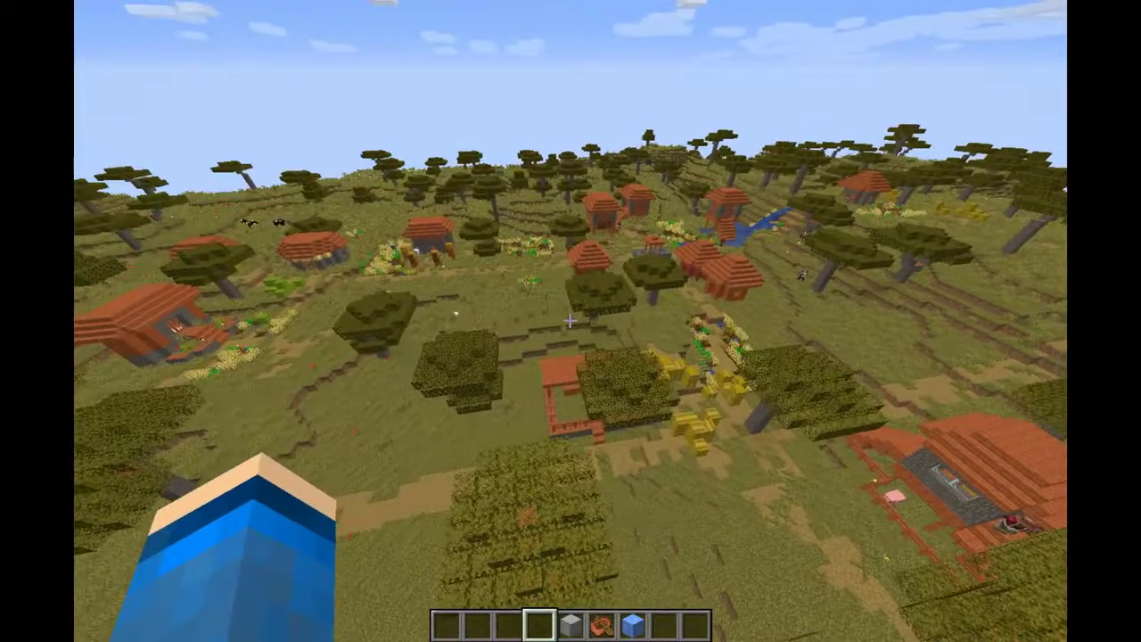
pyautogui.press('w')
pyautogui.press('shift')
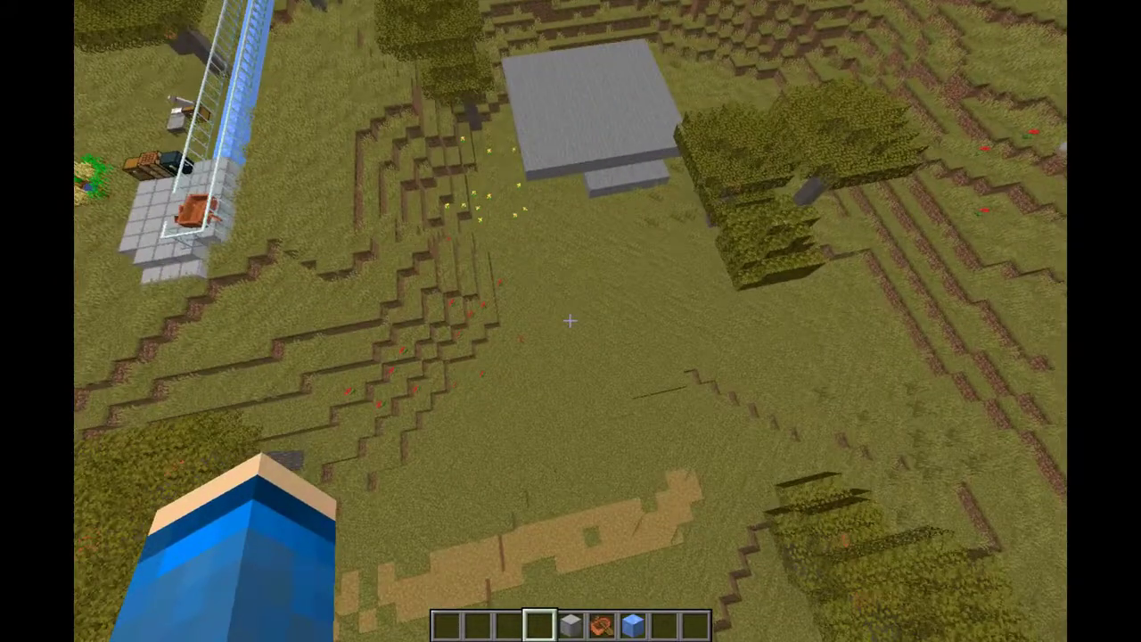
pyautogui.press('w')
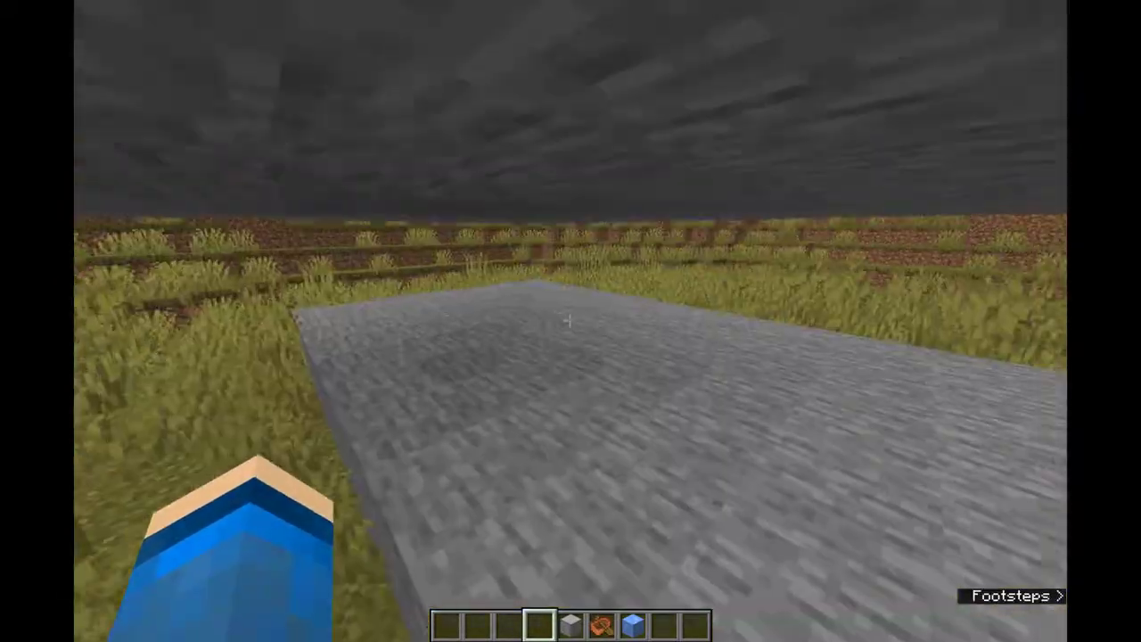
pyautogui.press('w')
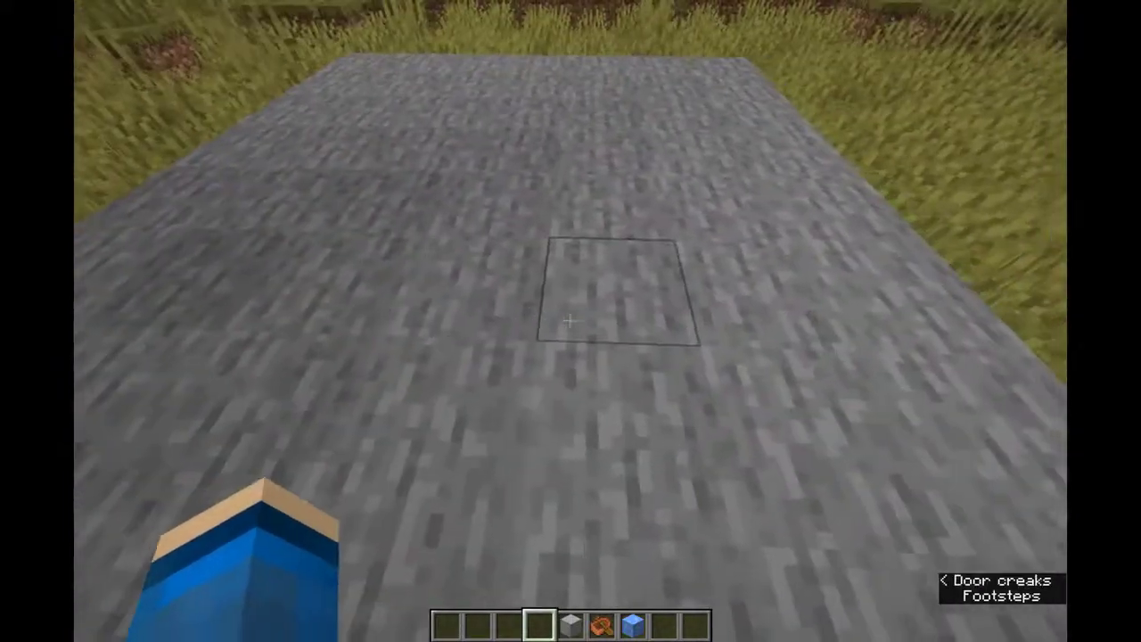
pyautogui.press('w')
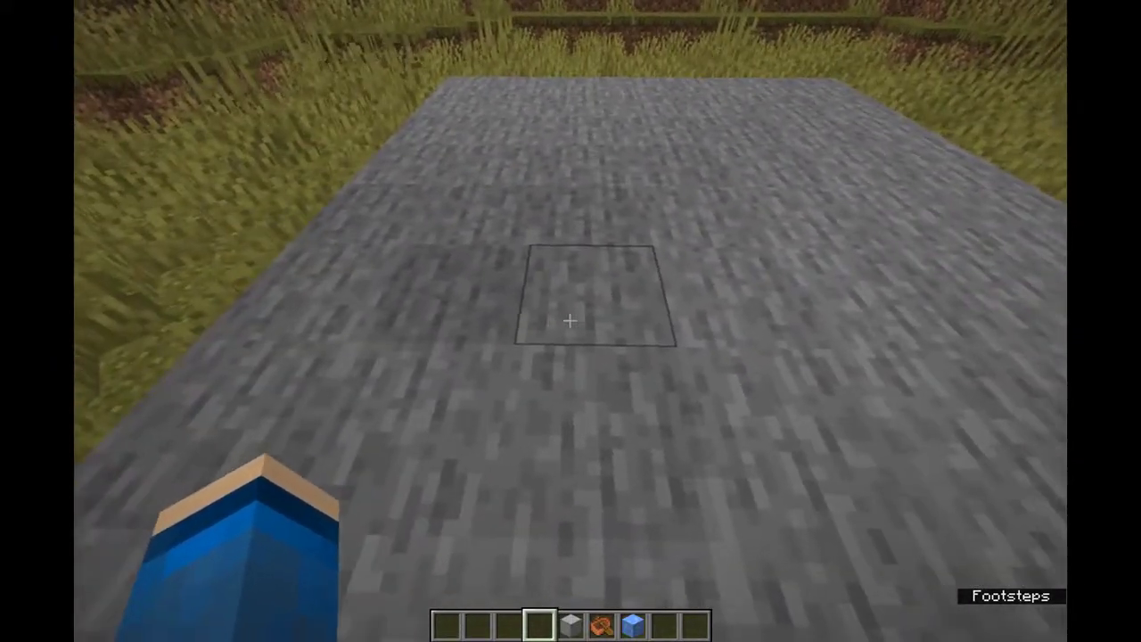
pyautogui.press('Escape')
pyautogui.click(525, 304)
# Set Smooth Lighting back to Maximum and resume the game.
pyautogui.click(479, 230)
pyautogui.click(483, 144)
pyautogui.click(544, 616)
pyautogui.click(555, 383)
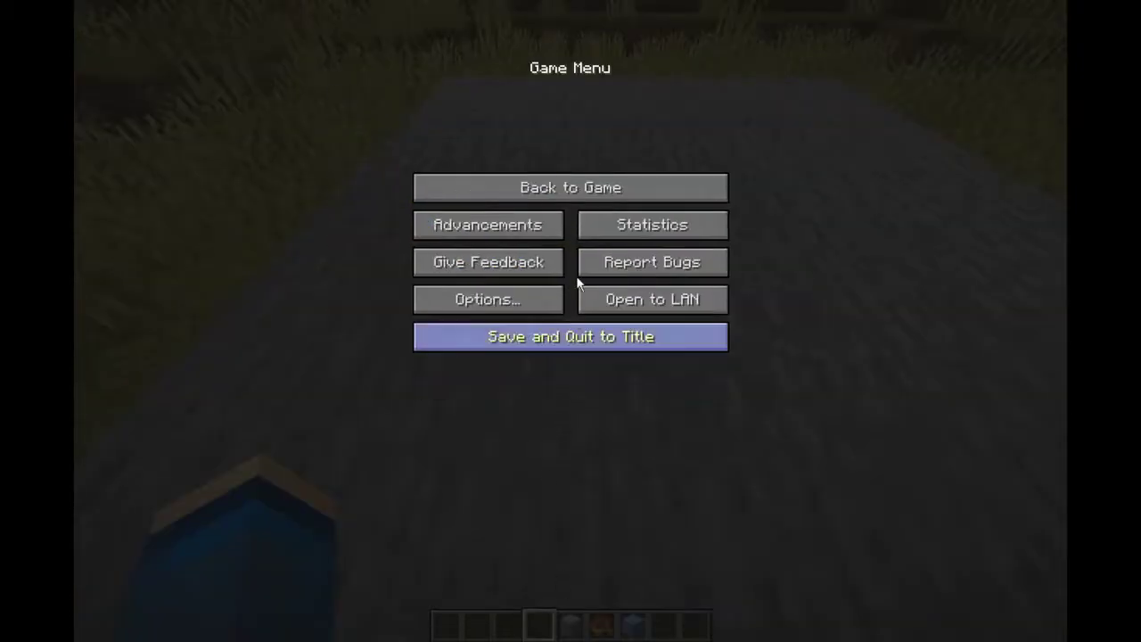
pyautogui.click(571, 187)
# Turn View Bobbing OFF and return to the world to test it.
pyautogui.press('Escape')
pyautogui.click(490, 303)
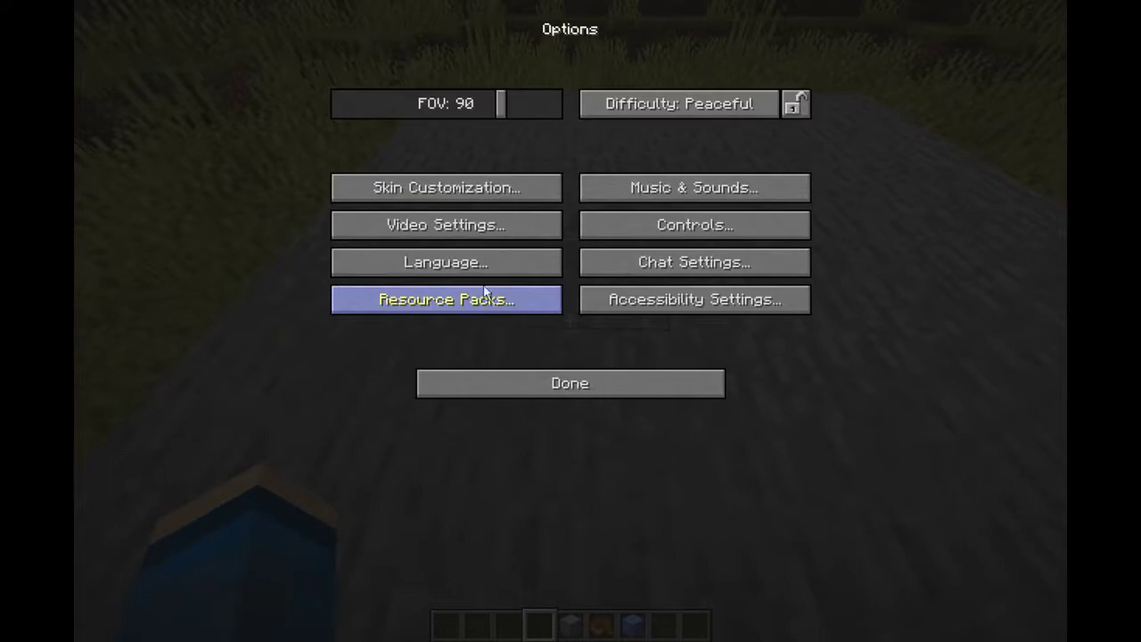
pyautogui.click(488, 230)
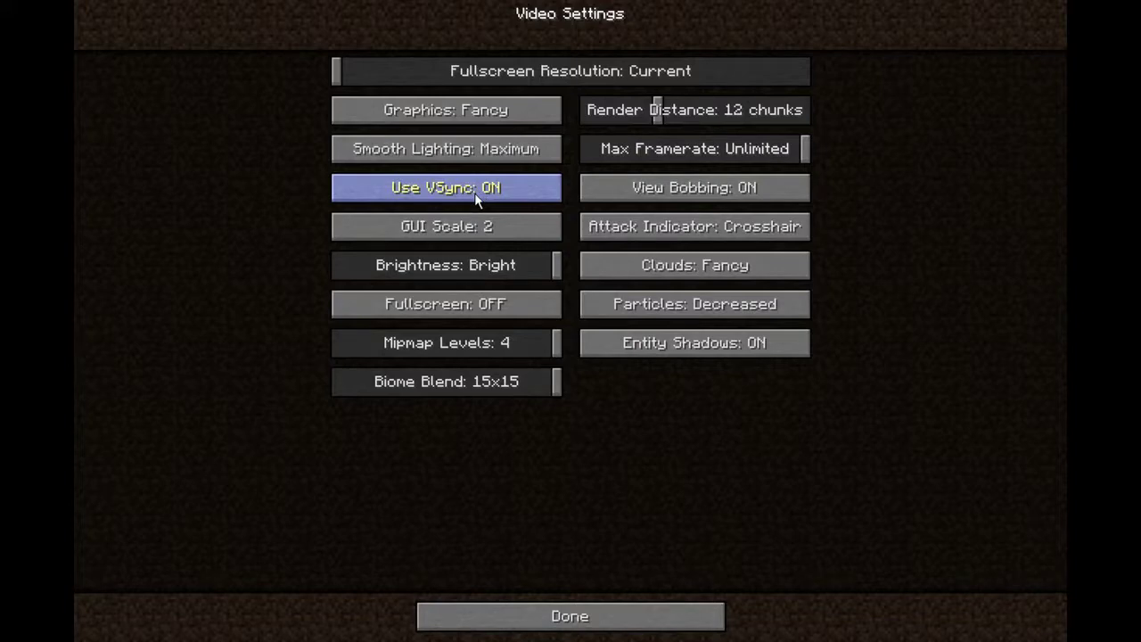
pyautogui.click(631, 187)
pyautogui.click(556, 606)
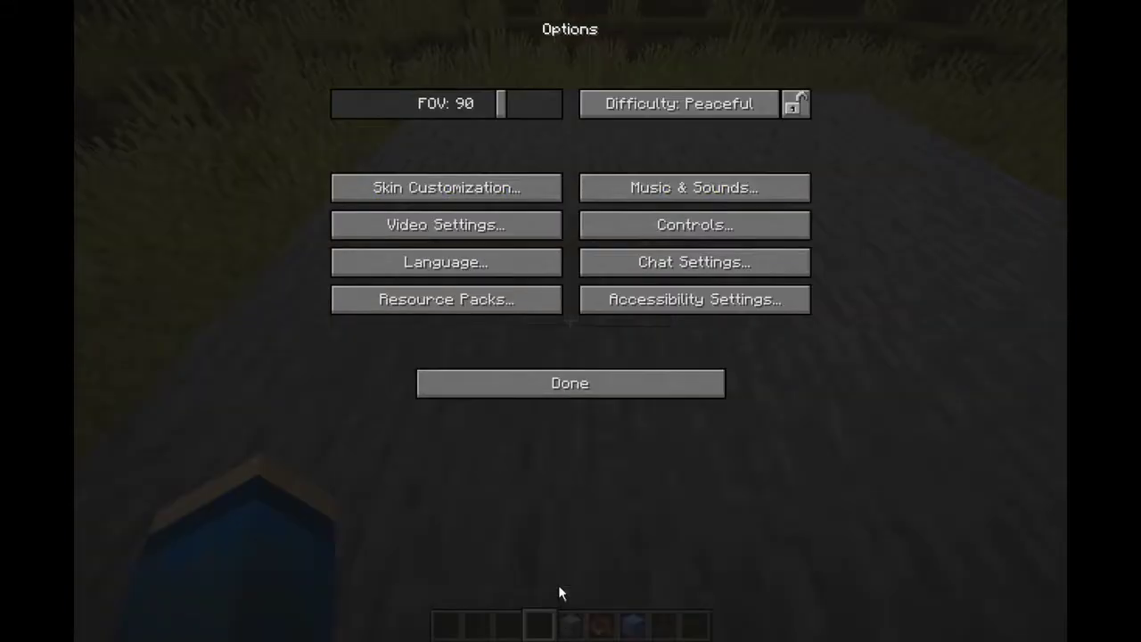
pyautogui.click(570, 384)
pyautogui.click(590, 187)
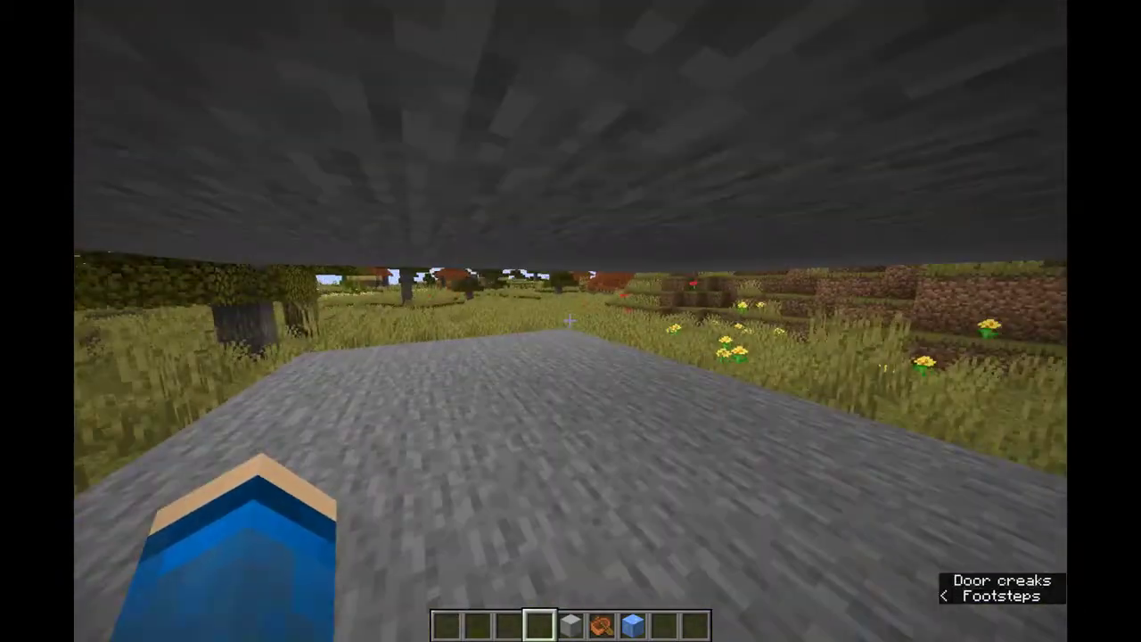
# Turn View Bobbing back ON, resume briefly, and pause again.
pyautogui.press('Escape')
pyautogui.click(554, 305)
pyautogui.click(504, 224)
pyautogui.click(609, 188)
pyautogui.click(557, 617)
pyautogui.click(549, 384)
pyautogui.click(579, 199)
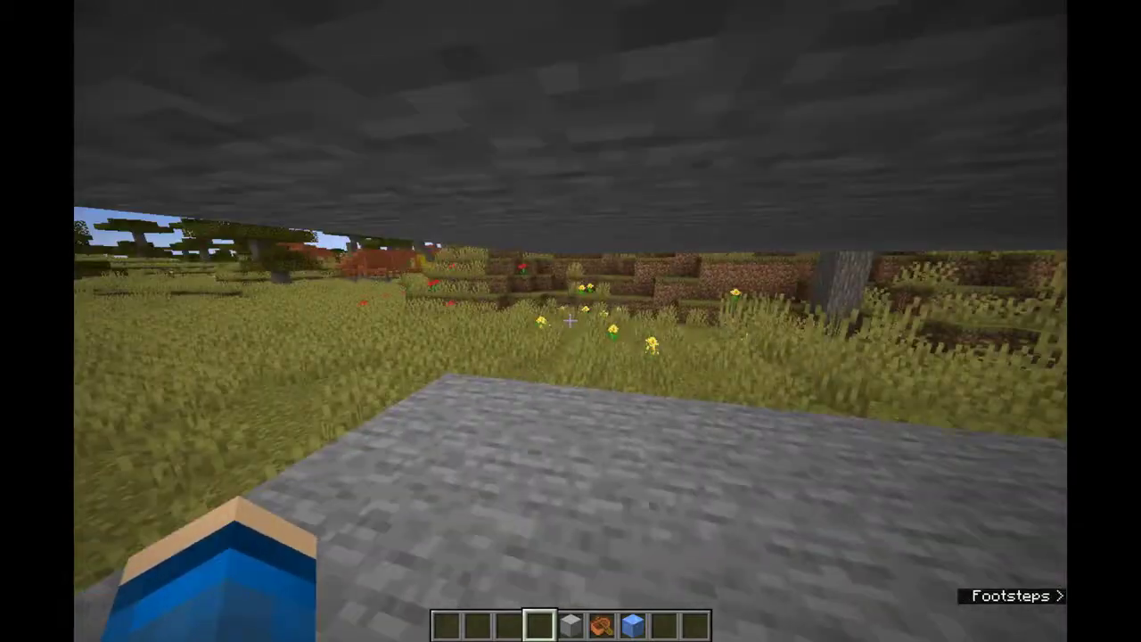
pyautogui.press('Escape')
# Cycle GUI Scale through 3, Auto and 1 twice, ending back at 2.
pyautogui.click(490, 301)
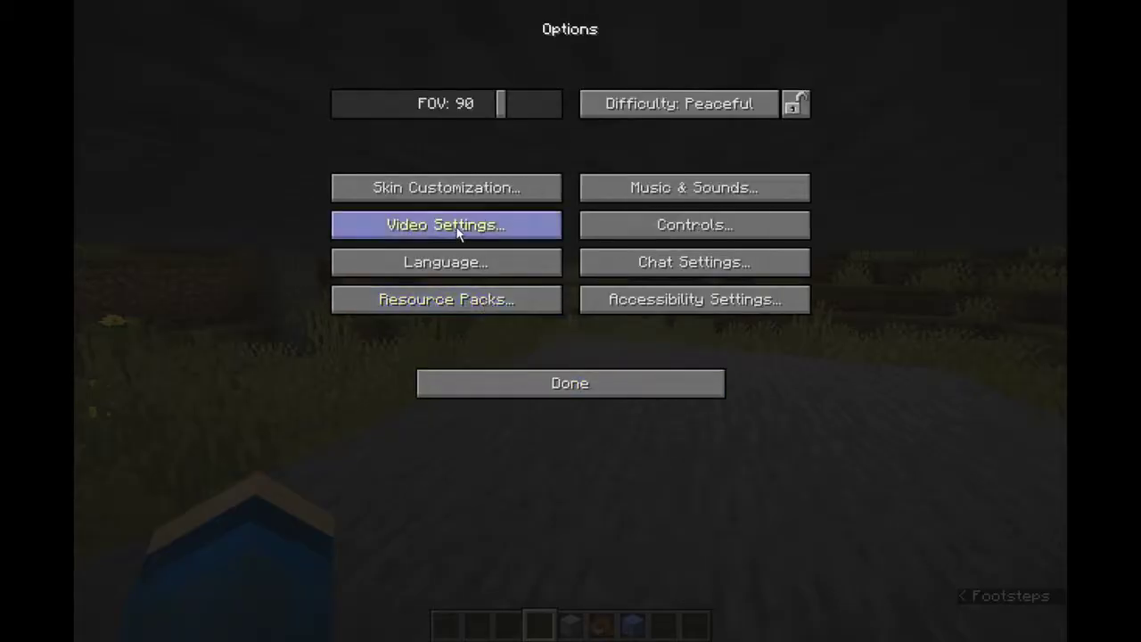
pyautogui.click(457, 227)
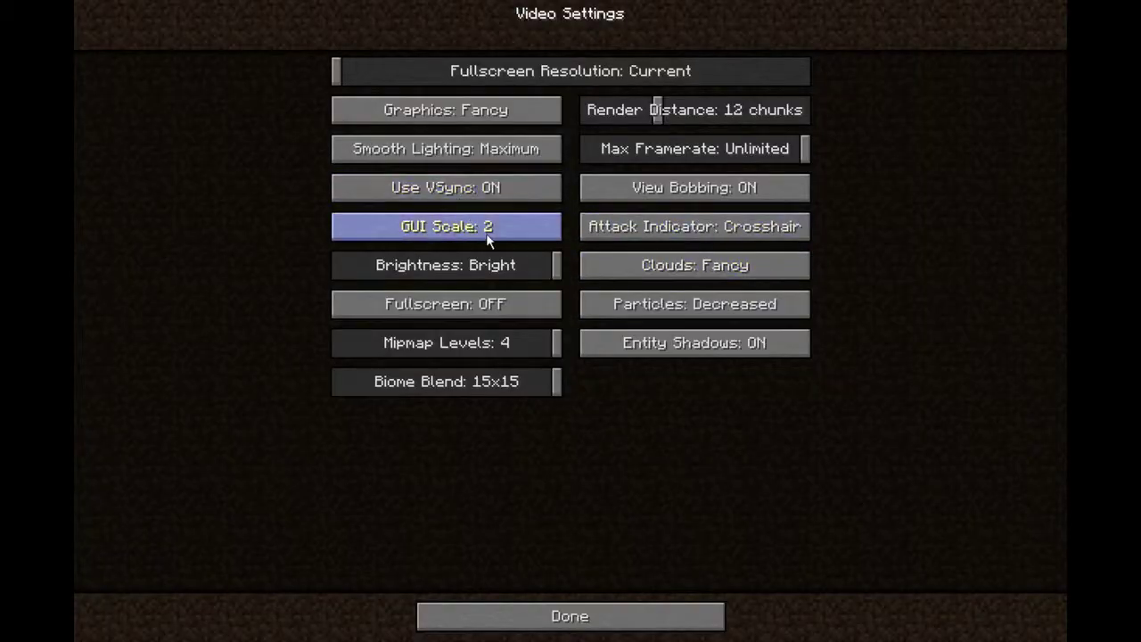
pyautogui.click(486, 233)
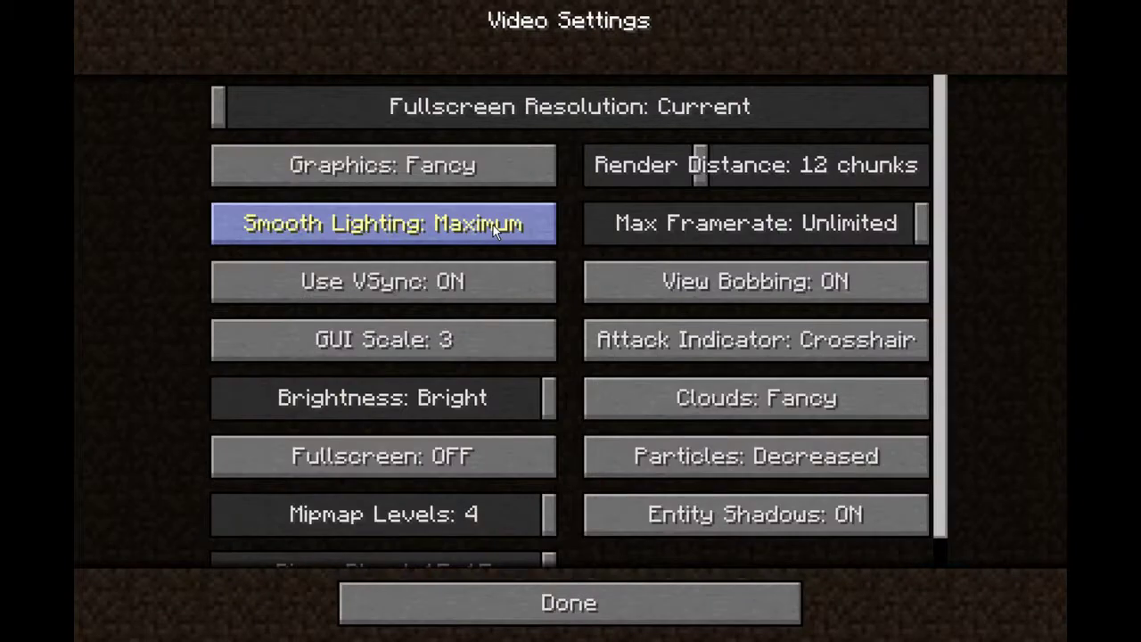
pyautogui.click(503, 343)
pyautogui.click(504, 344)
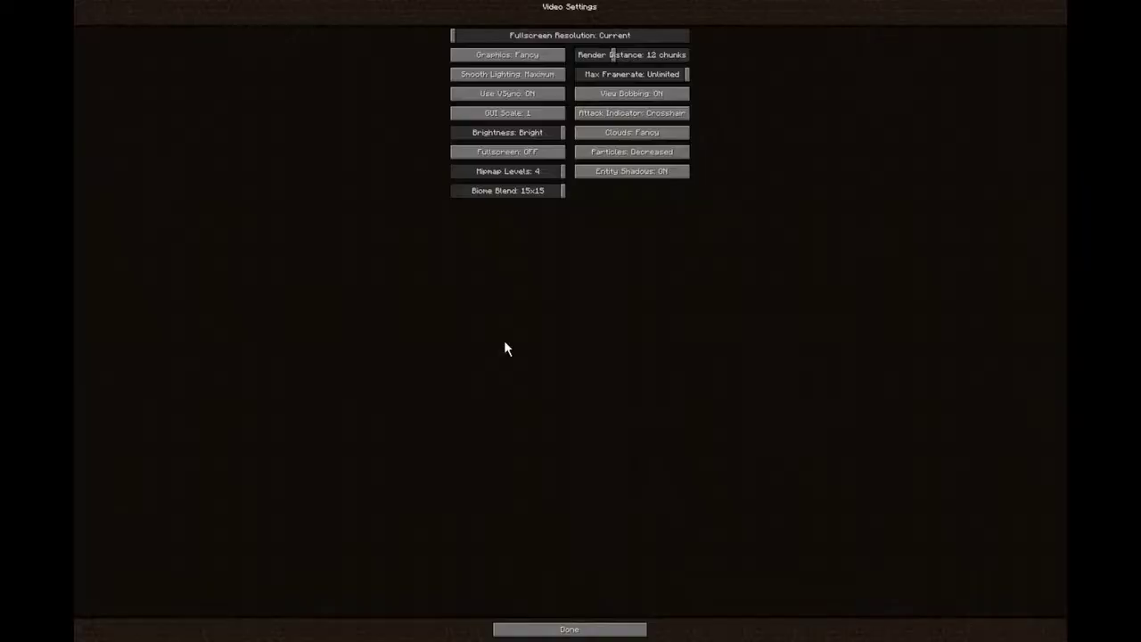
pyautogui.click(538, 115)
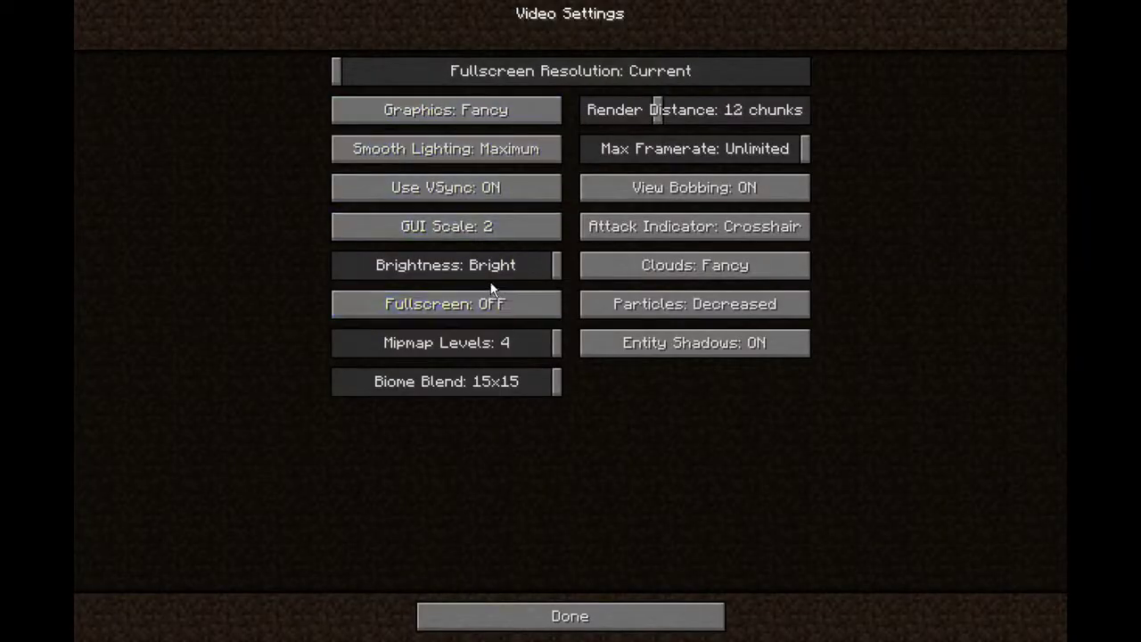
pyautogui.click(493, 230)
pyautogui.click(463, 349)
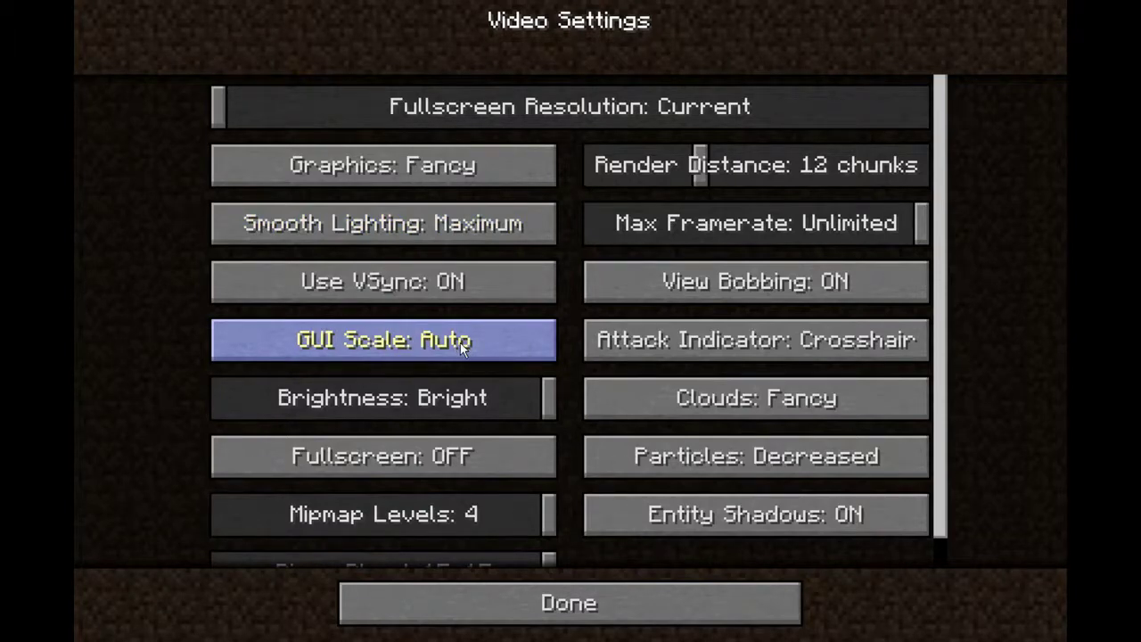
pyautogui.click(464, 349)
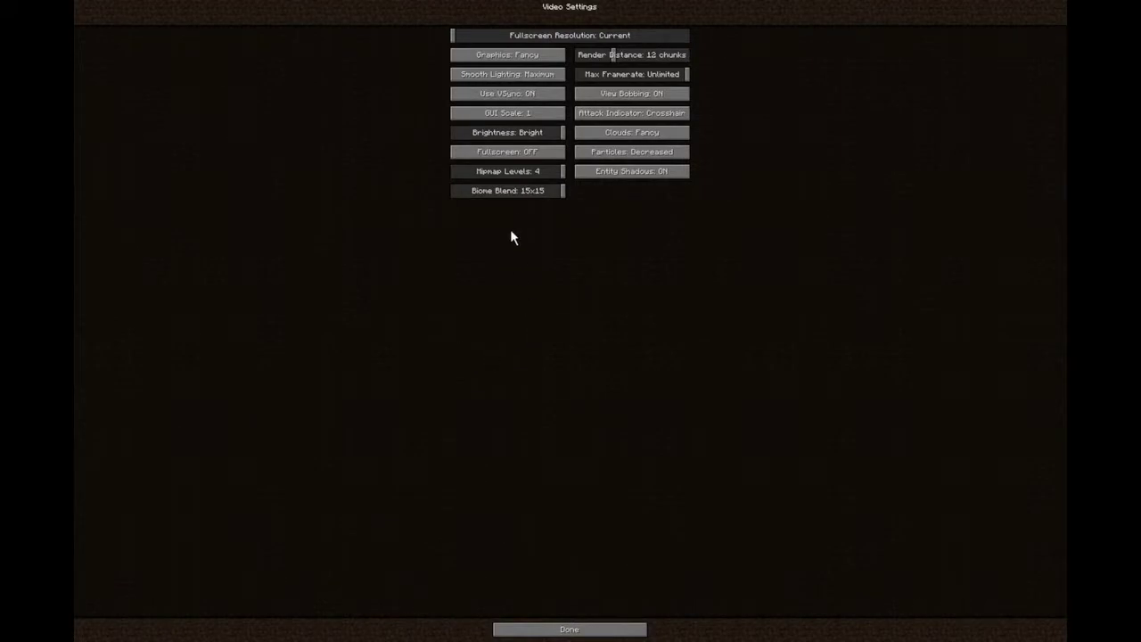
pyautogui.click(524, 111)
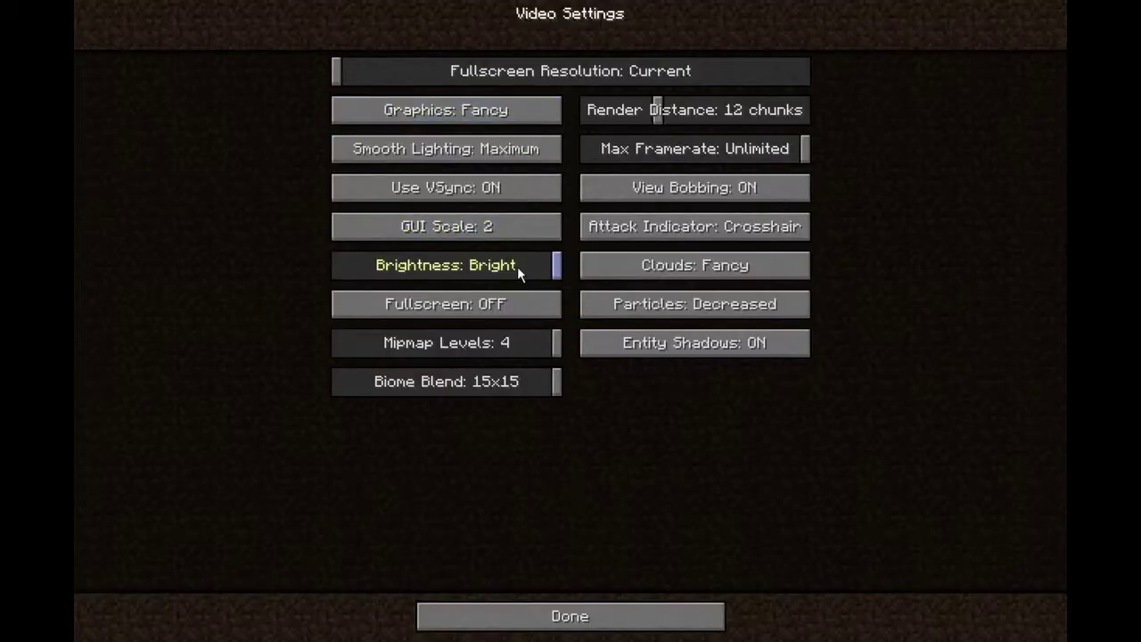
# Drag Brightness down to Moody, restore it to Bright, and close Video Settings.
pyautogui.moveTo(538, 257); pyautogui.dragTo(248, 266)
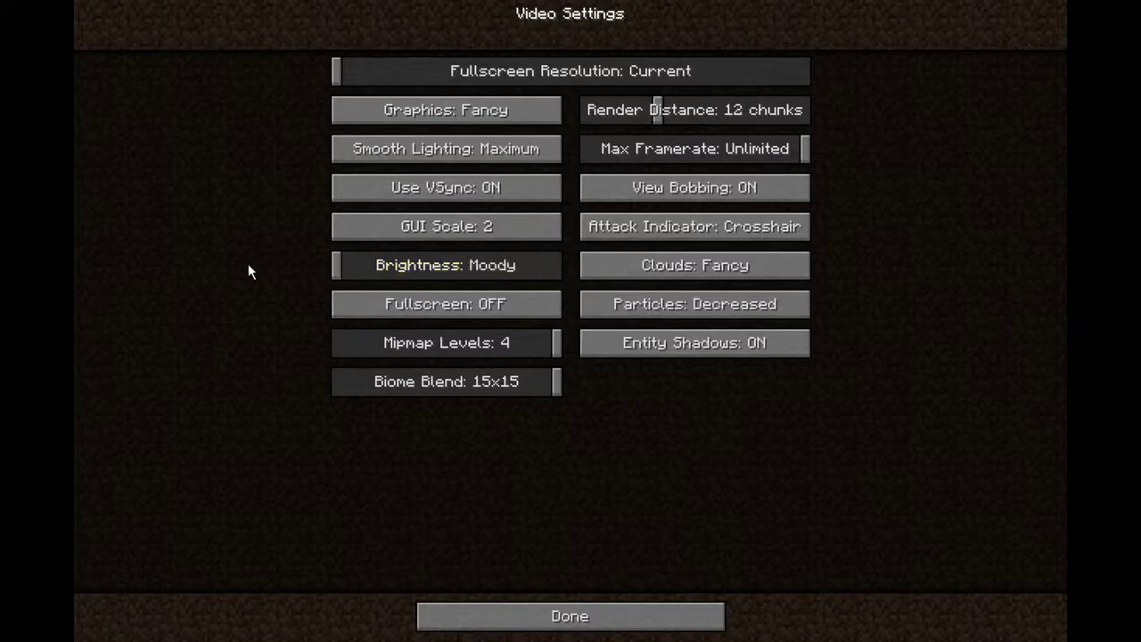
pyautogui.moveTo(458, 272); pyautogui.dragTo(625, 267)
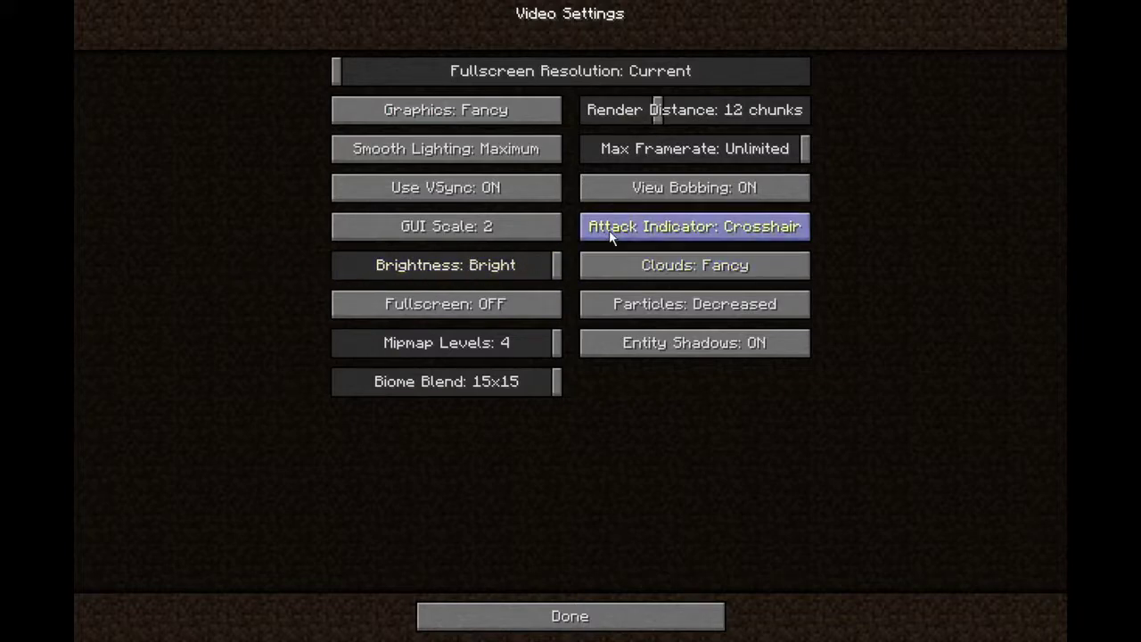
pyautogui.click(570, 616)
# Resume, walk across the stone onto the grass, and fly up above the savanna.
pyautogui.click(564, 394)
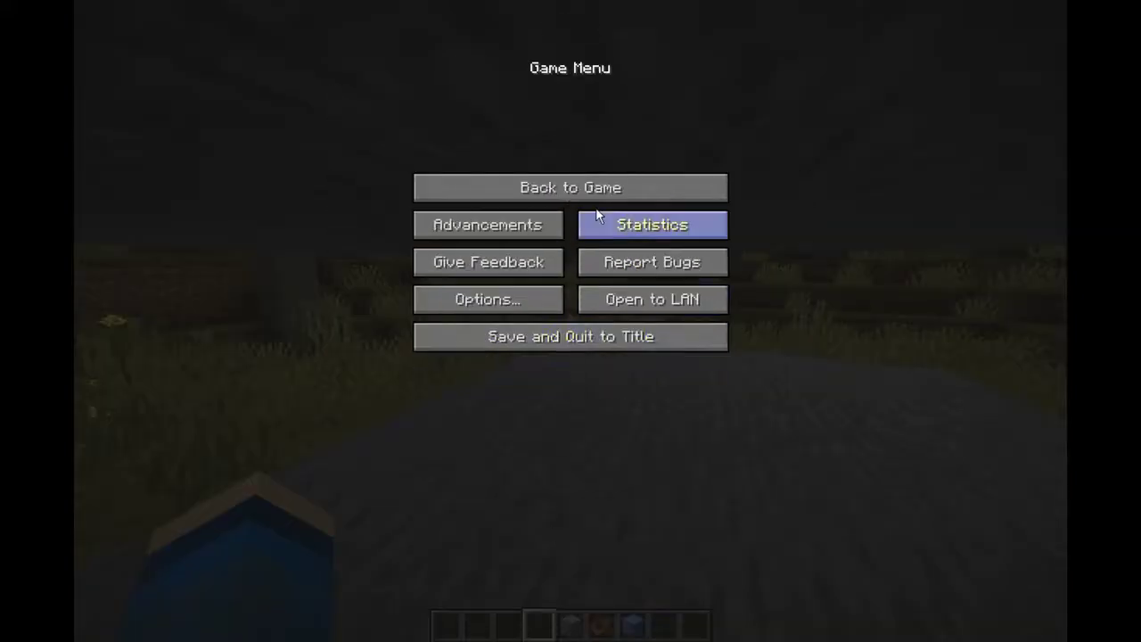
pyautogui.click(571, 187)
pyautogui.press('w')
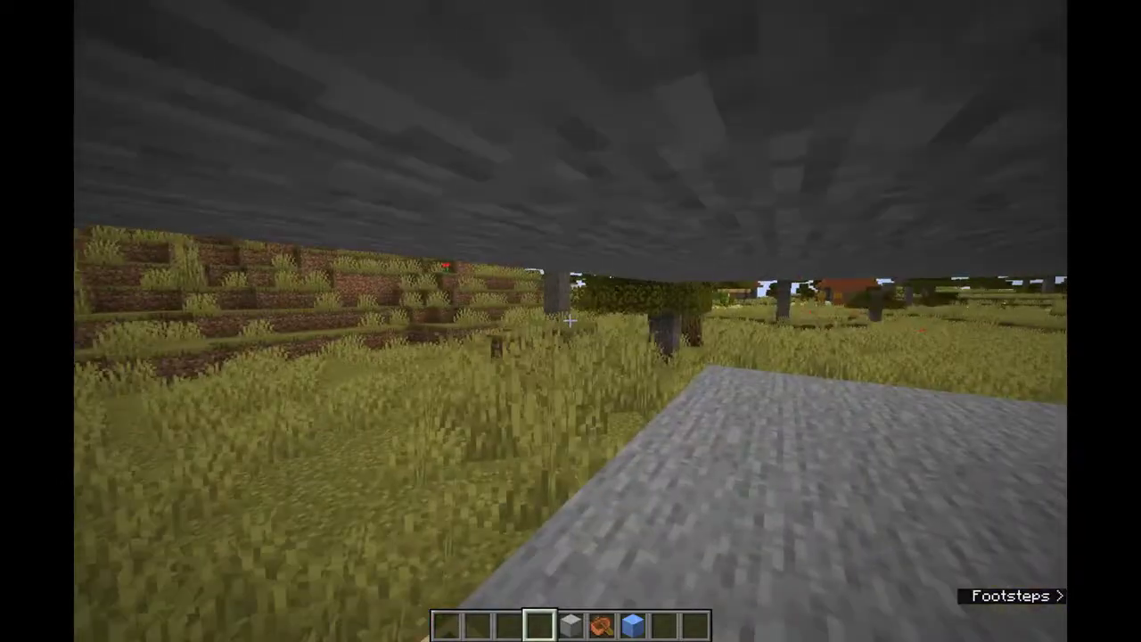
pyautogui.press('w')
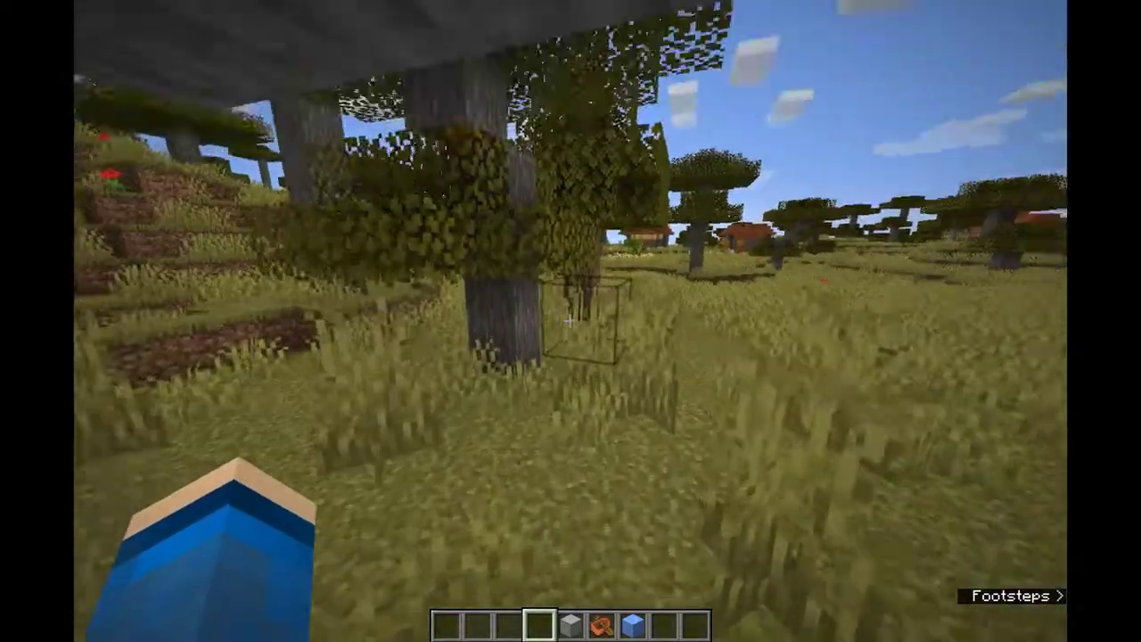
pyautogui.press('w')
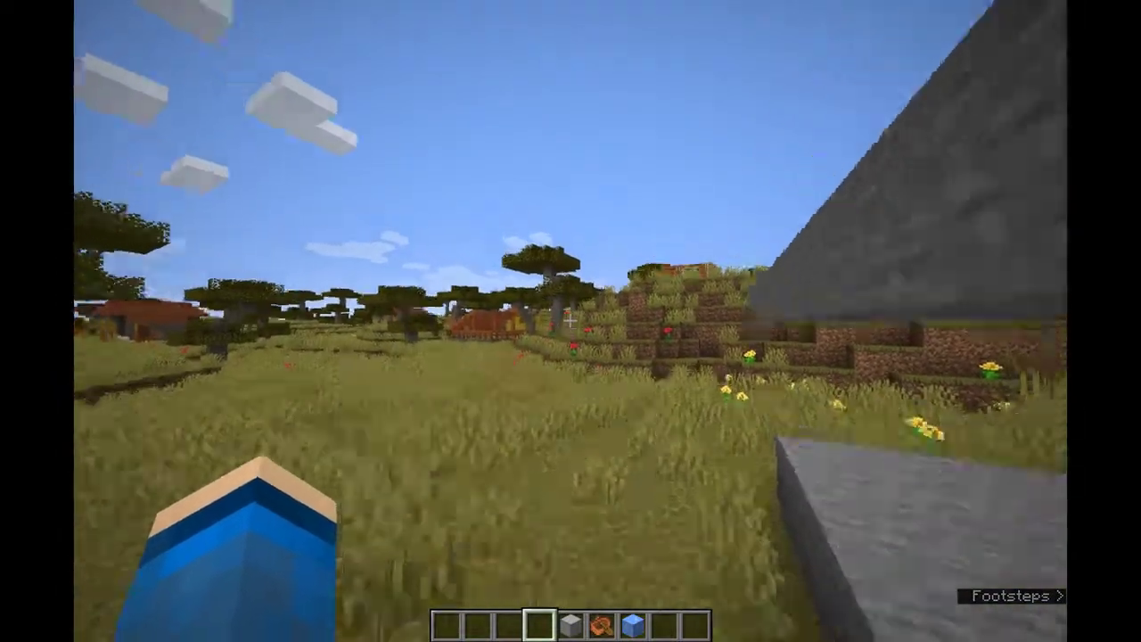
pyautogui.press('space')
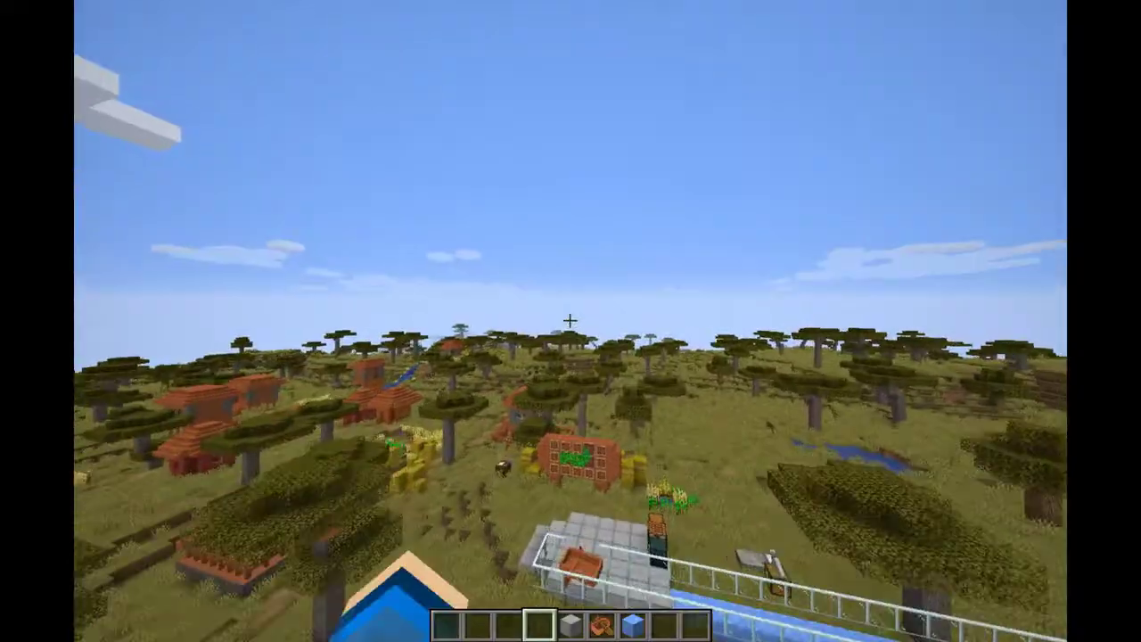
# Toggle View Bobbing off and back on, set Attack Indicator OFF, and resume.
pyautogui.press('Escape')
pyautogui.click(471, 300)
pyautogui.click(497, 224)
pyautogui.click(637, 188)
pyautogui.click(645, 191)
pyautogui.click(653, 224)
pyautogui.click(570, 616)
pyautogui.click(571, 391)
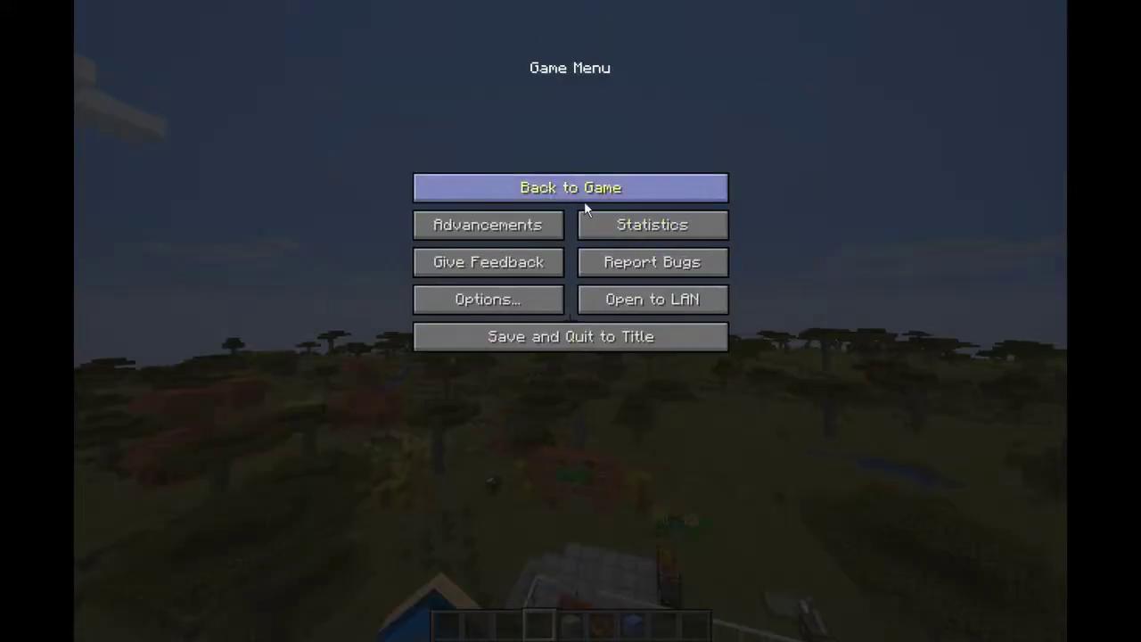
pyautogui.click(582, 195)
# Recheck Video Settings, fly forward over the savanna, and pause into Options.
pyautogui.press('Escape')
pyautogui.click(520, 291)
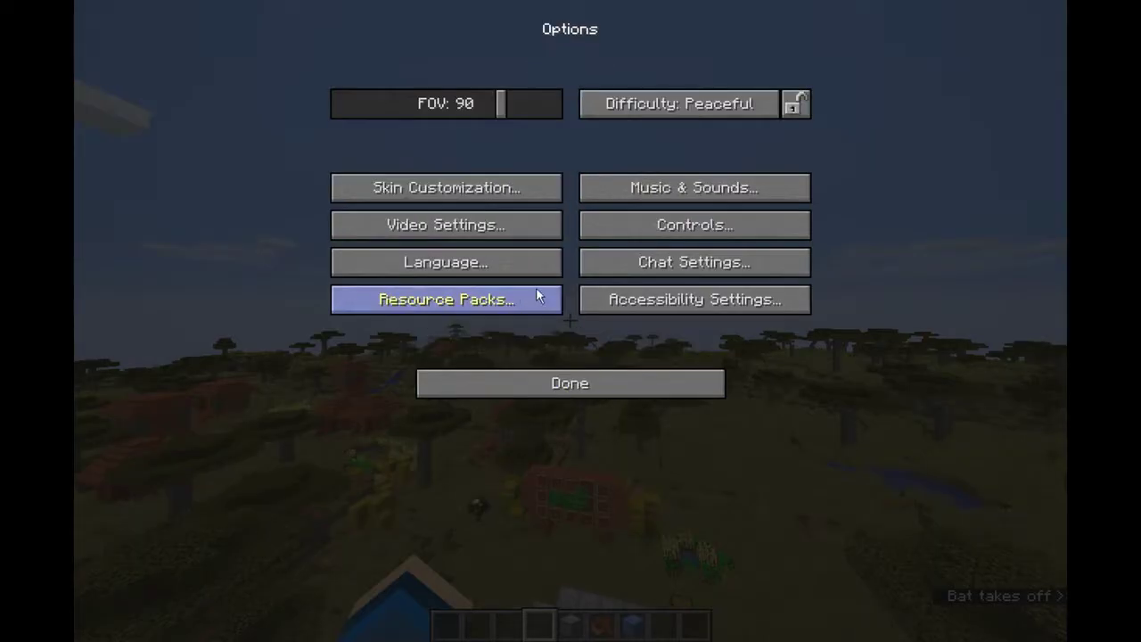
pyautogui.click(511, 229)
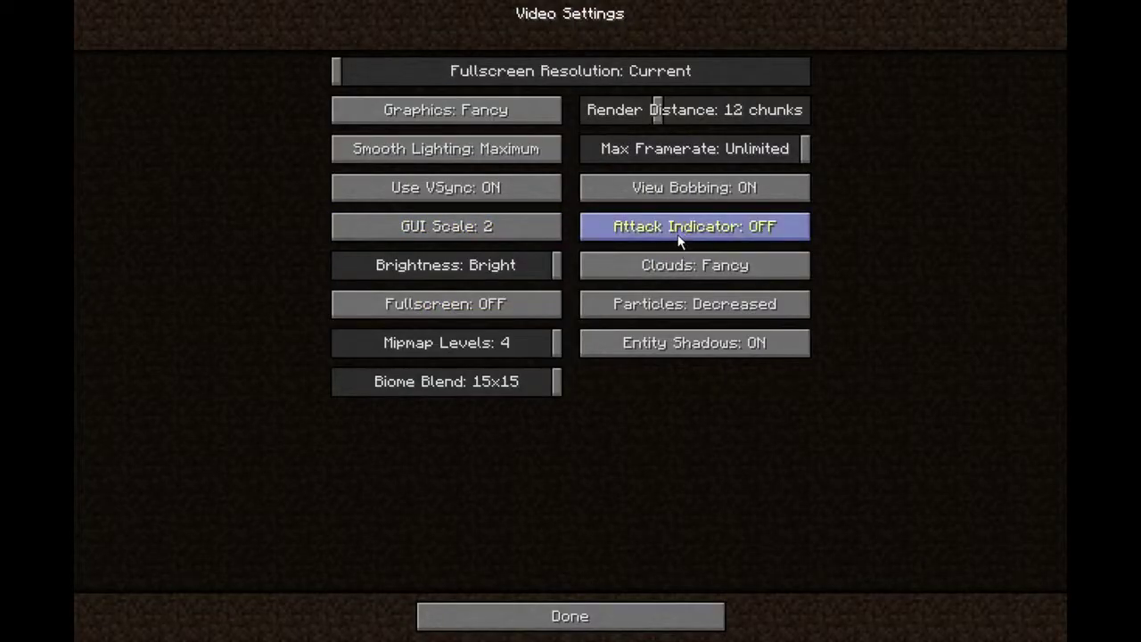
pyautogui.click(582, 616)
pyautogui.click(558, 383)
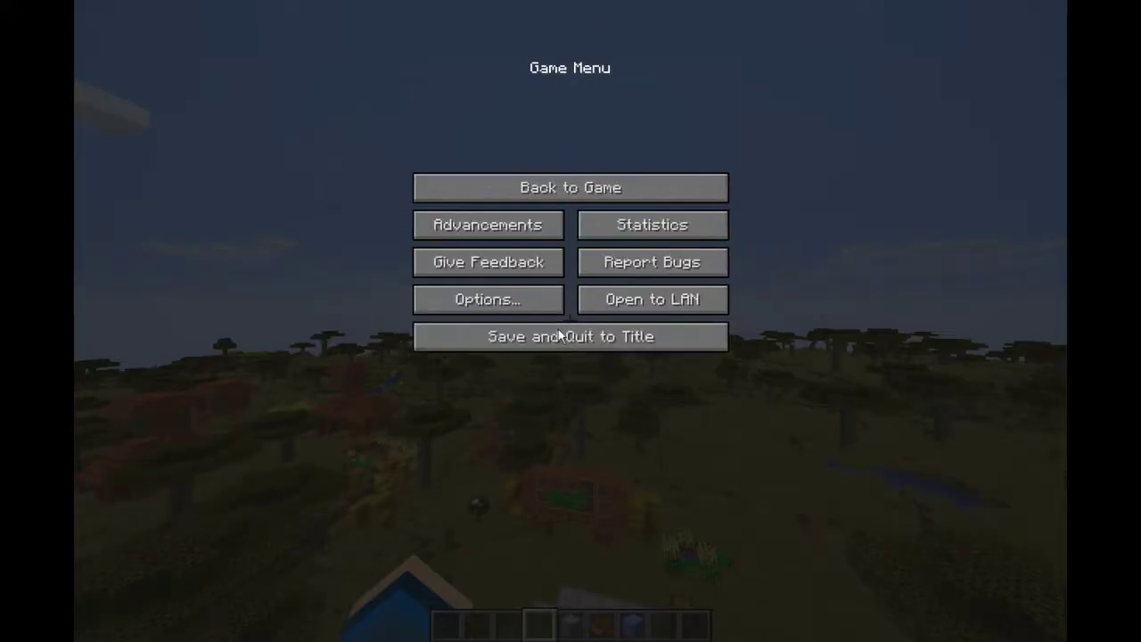
pyautogui.click(561, 187)
pyautogui.press('w')
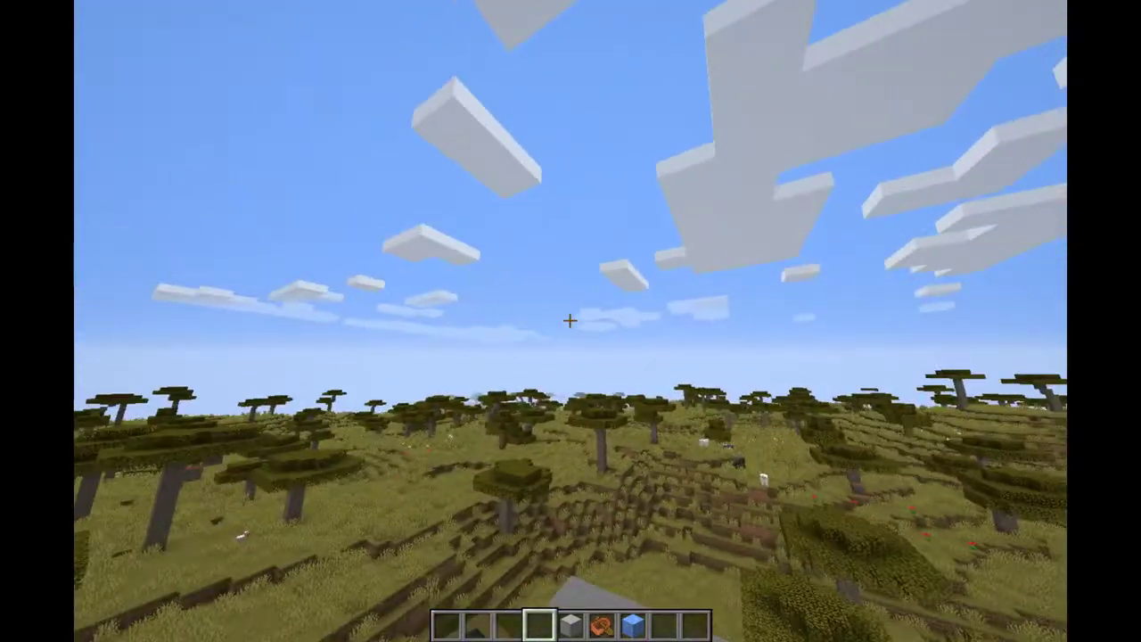
pyautogui.press('Escape')
pyautogui.click(474, 314)
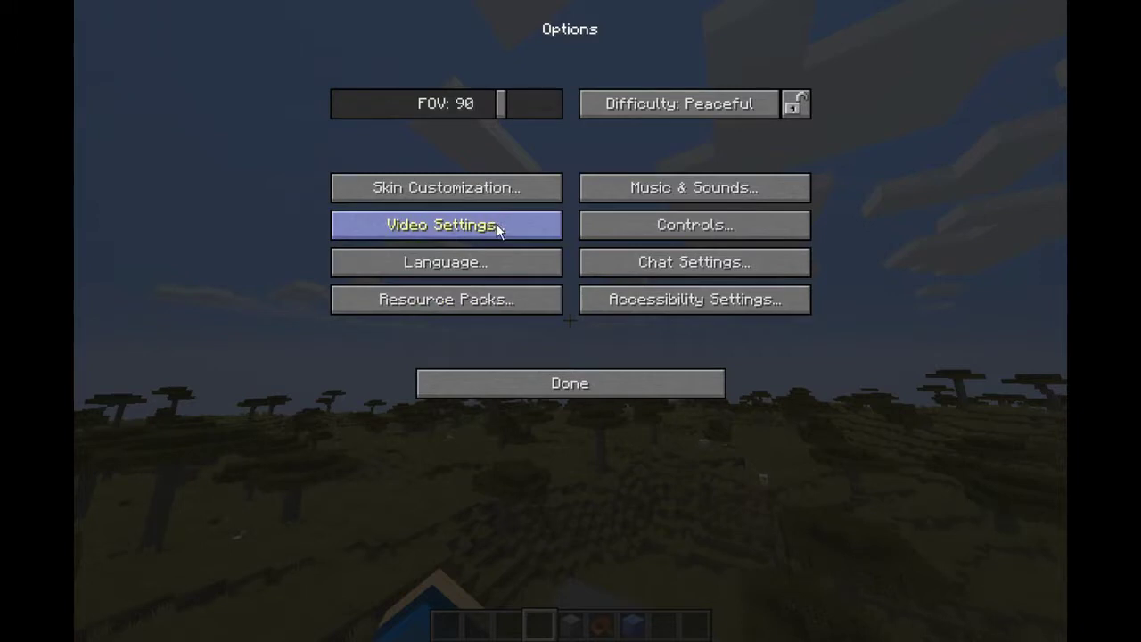
# Set Clouds to OFF and return to the game to view the cloudless sky.
pyautogui.click(497, 225)
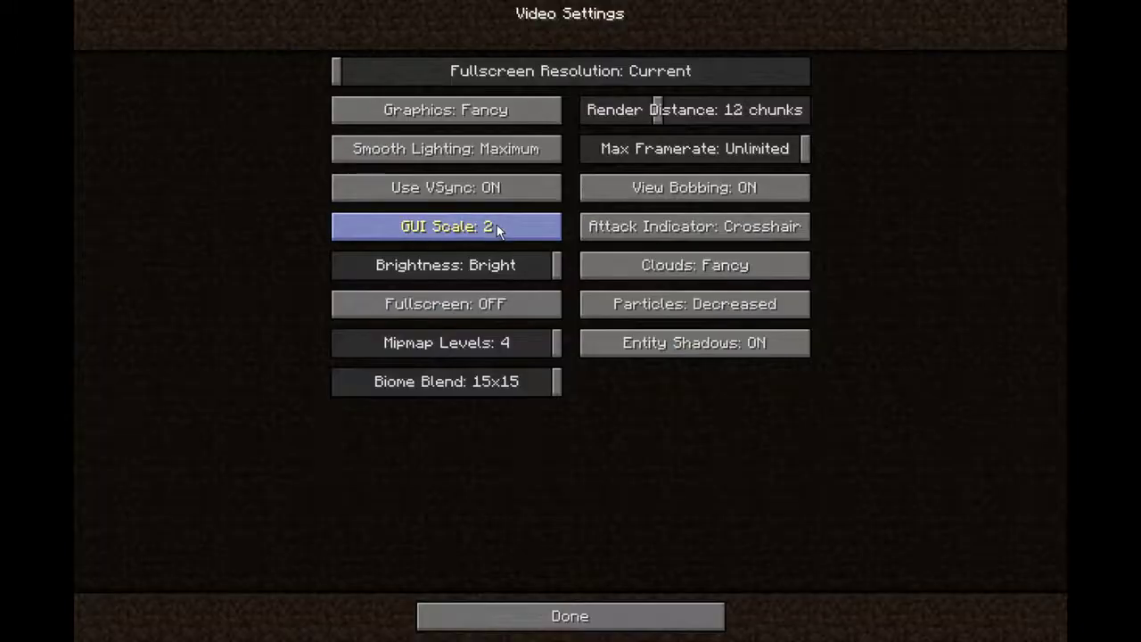
pyautogui.click(628, 272)
pyautogui.click(571, 616)
pyautogui.click(584, 382)
pyautogui.click(598, 183)
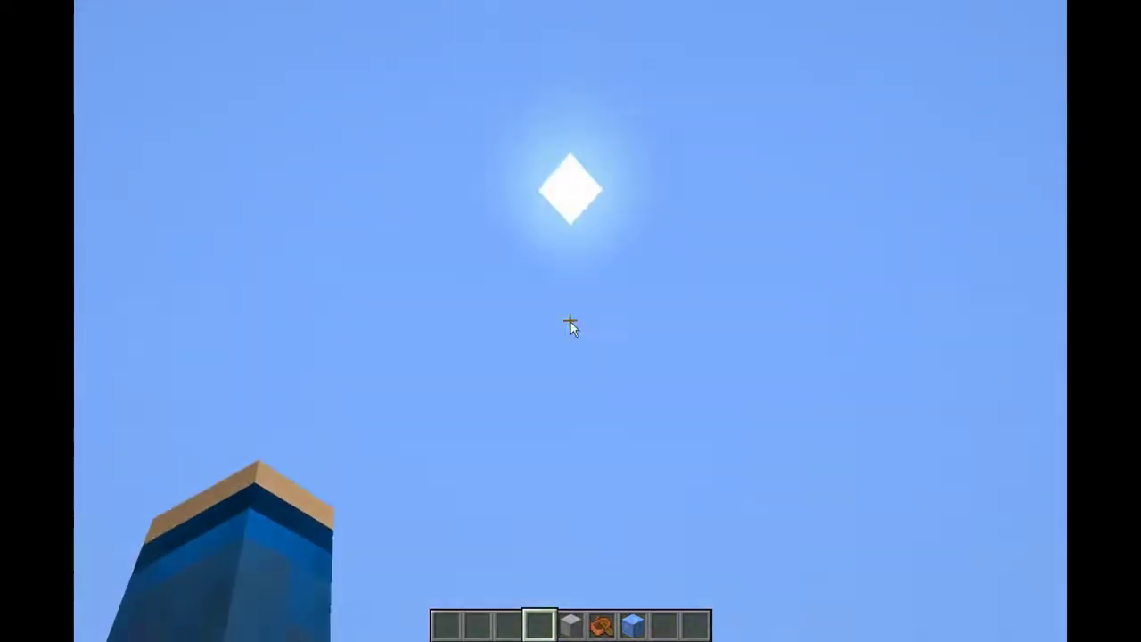
# Switch Clouds to Fast and resume to check the sky.
pyautogui.press('Escape')
pyautogui.click(513, 308)
pyautogui.click(518, 229)
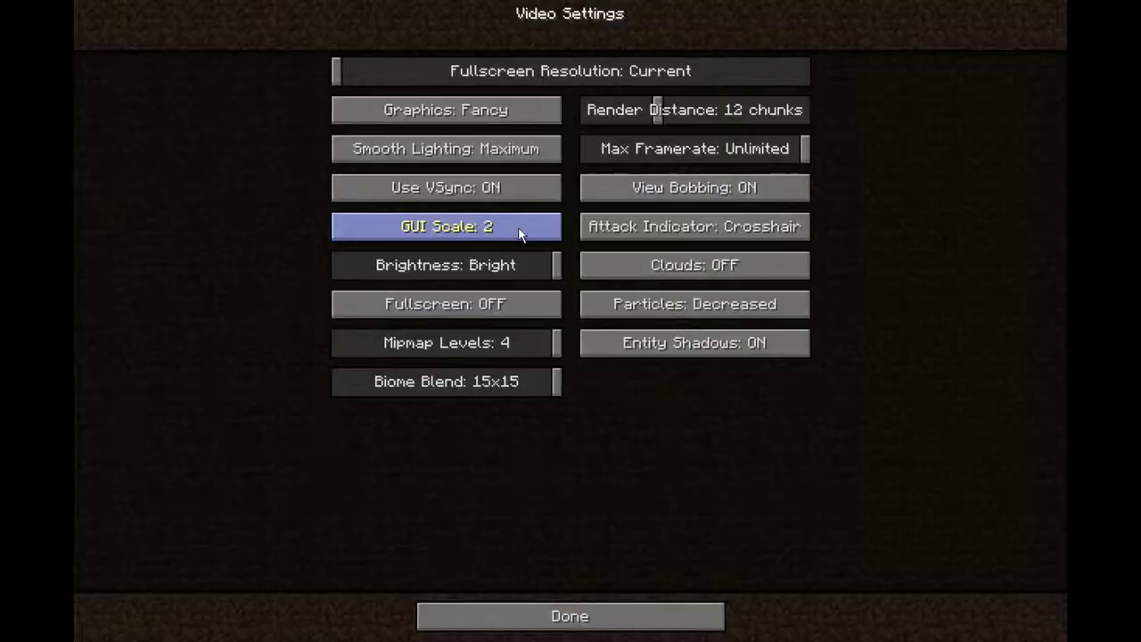
pyautogui.click(668, 265)
pyautogui.click(602, 616)
pyautogui.click(570, 383)
pyautogui.click(570, 187)
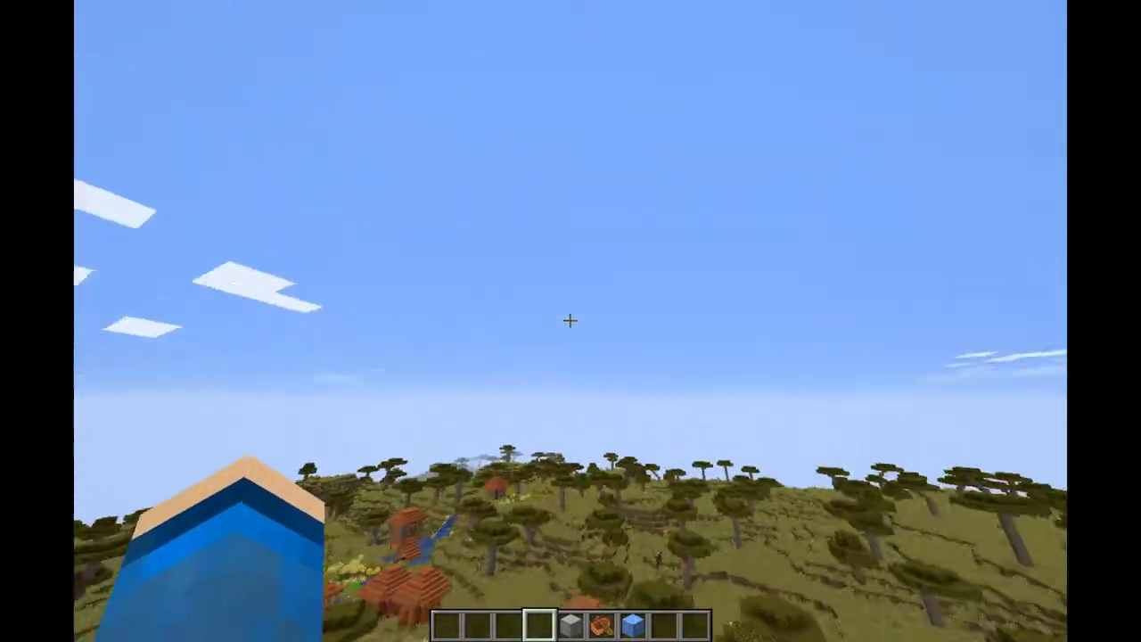
# Set Clouds back to Fancy and return to the game.
pyautogui.press('Escape')
pyautogui.click(517, 308)
pyautogui.click(512, 229)
pyautogui.click(714, 268)
pyautogui.click(597, 616)
pyautogui.click(571, 384)
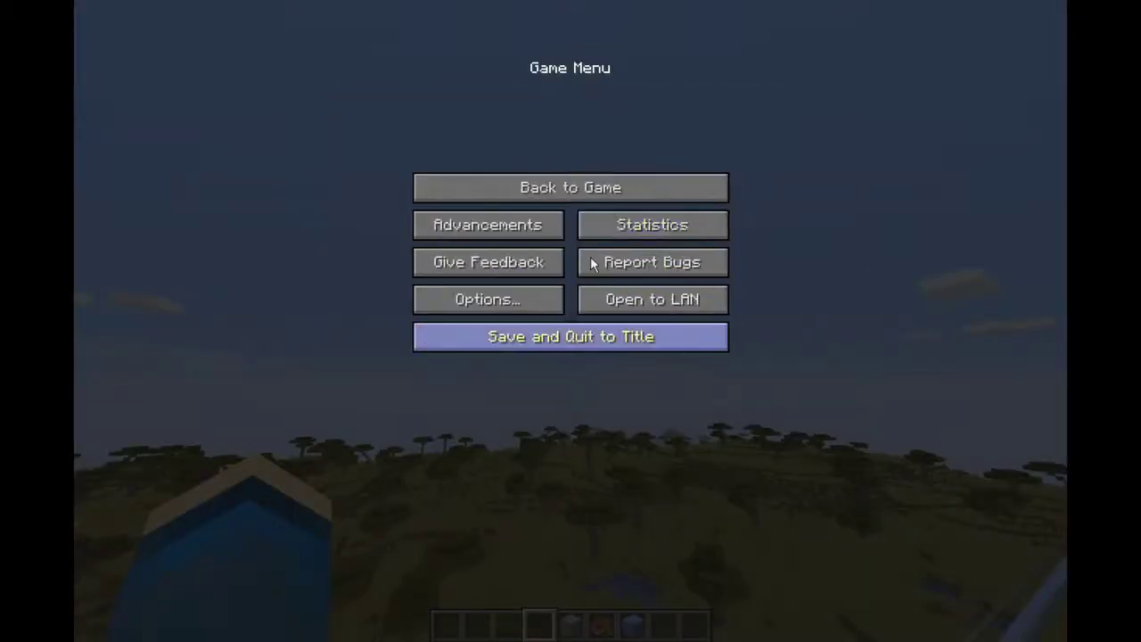
pyautogui.click(580, 187)
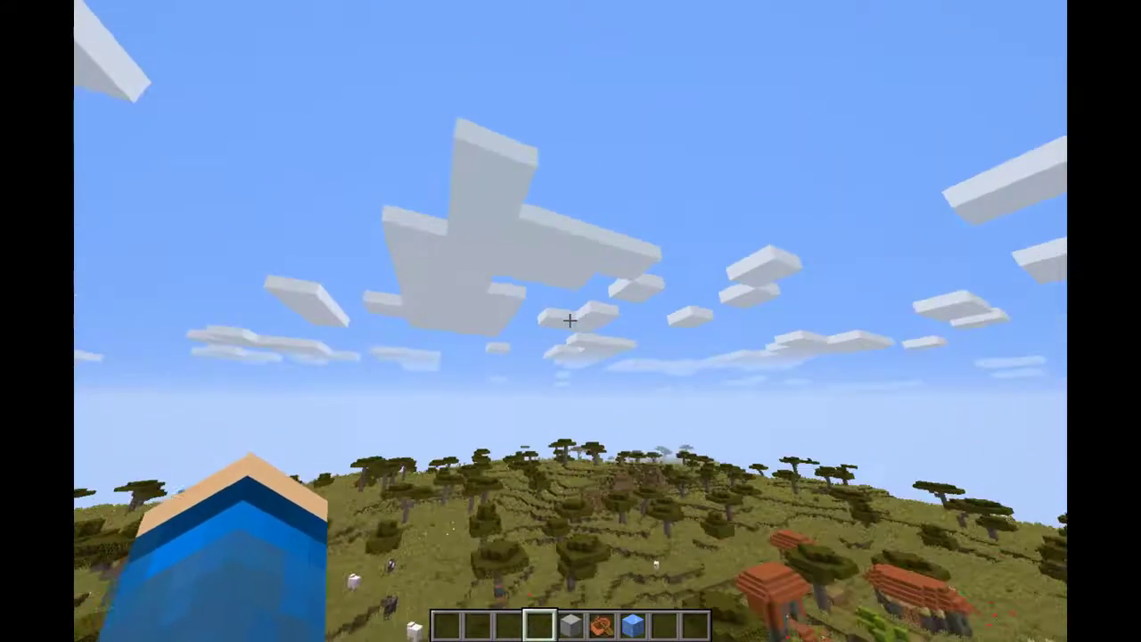
# Preview Mipmap Levels down to OFF, leave it at 4, and close Video Settings.
pyautogui.press('Escape')
pyautogui.click(530, 297)
pyautogui.click(499, 231)
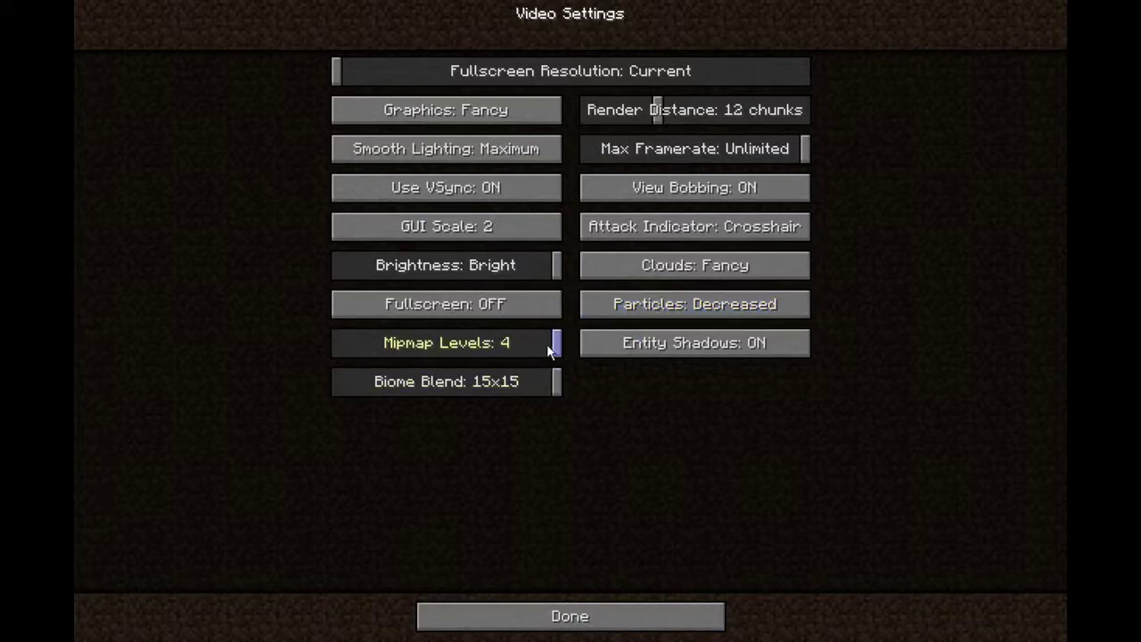
pyautogui.moveTo(547, 344); pyautogui.dragTo(529, 380)
pyautogui.moveTo(586, 408); pyautogui.dragTo(635, 414)
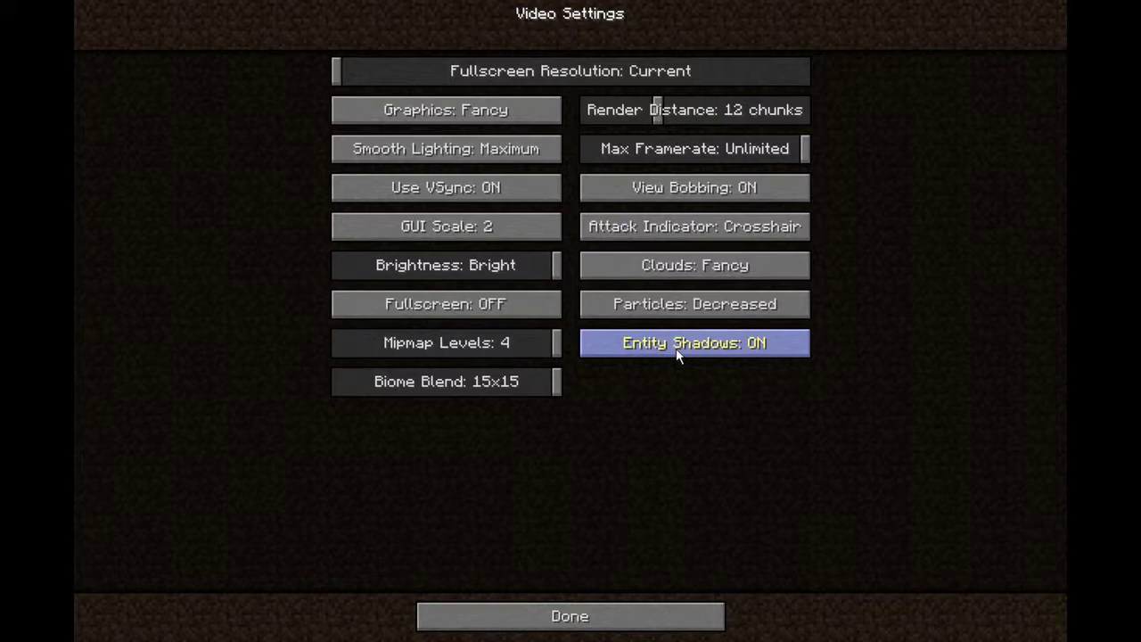
pyautogui.click(575, 616)
# Resume and walk along the glass-railed path to the steps.
pyautogui.click(580, 386)
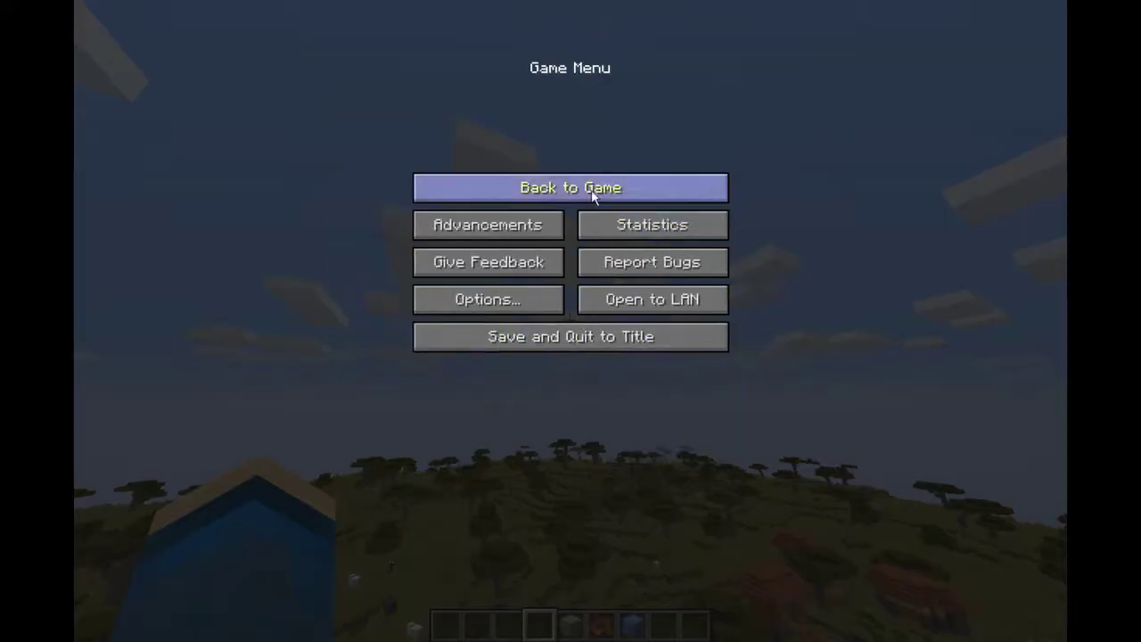
pyautogui.click(593, 194)
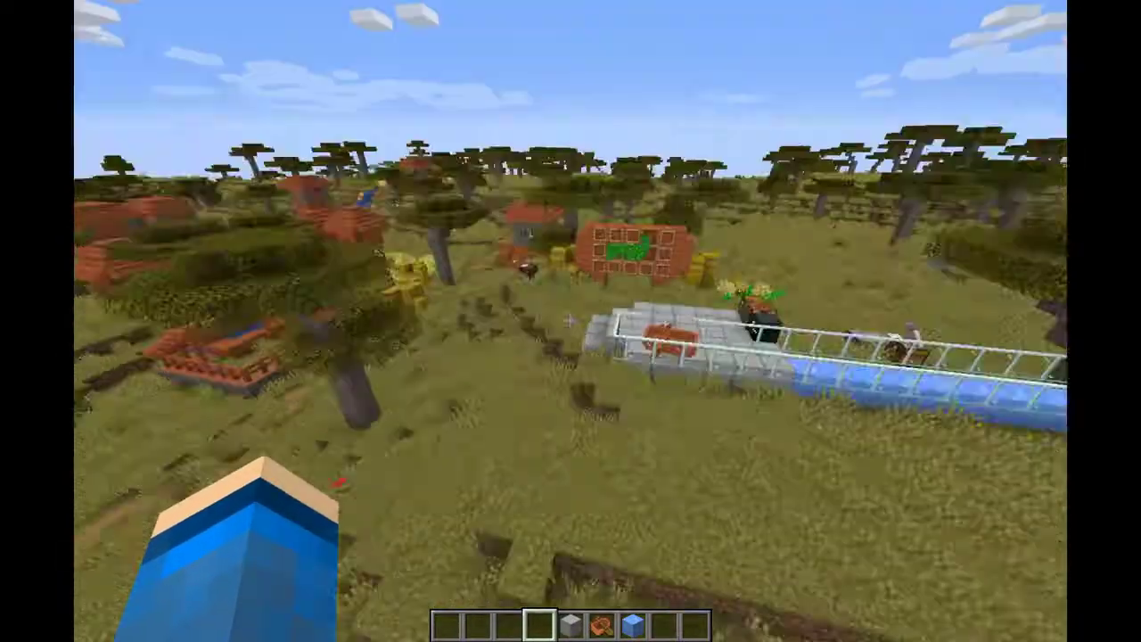
pyautogui.press('w')
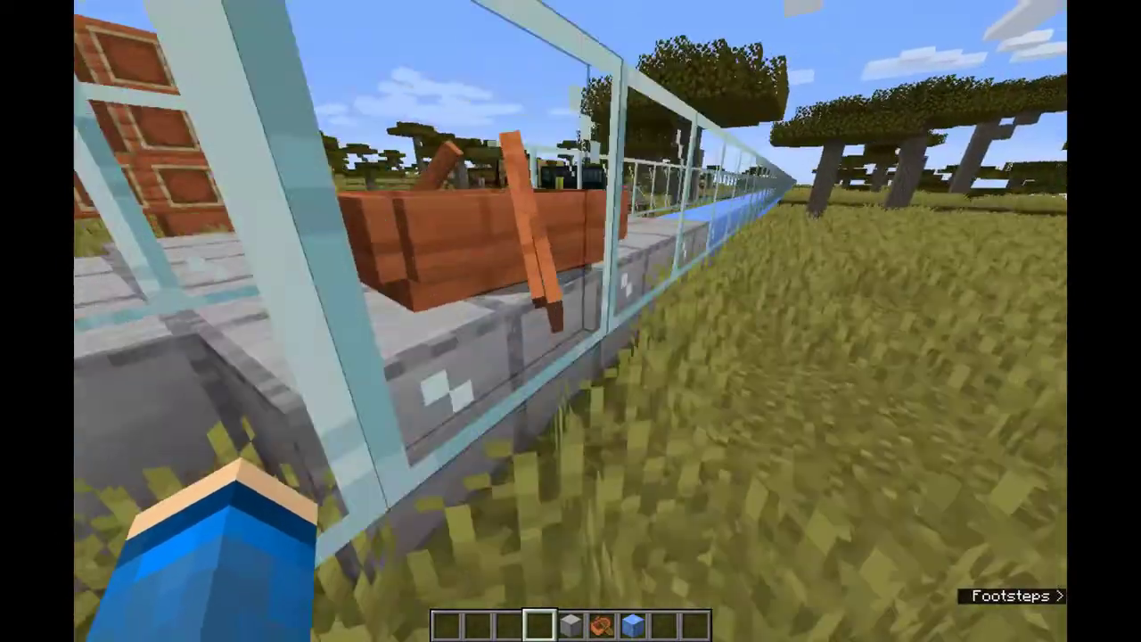
pyautogui.press('w')
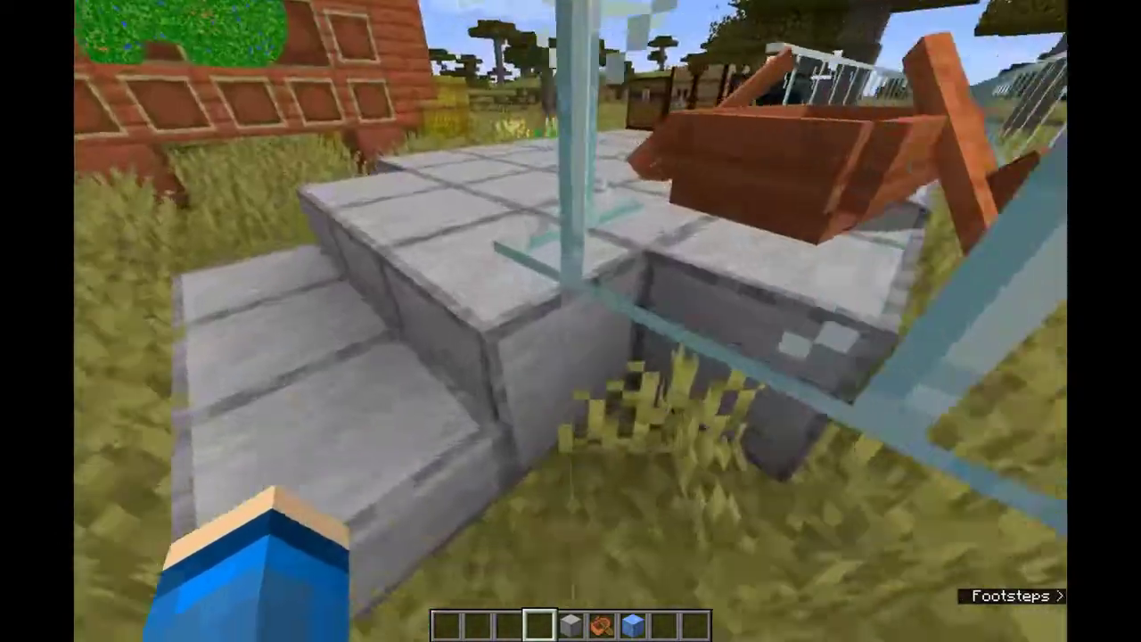
# Toggle third-person view, select the Acacia Boat, walk past the bed, fly up, and pause.
pyautogui.press('F5')
pyautogui.press('6')
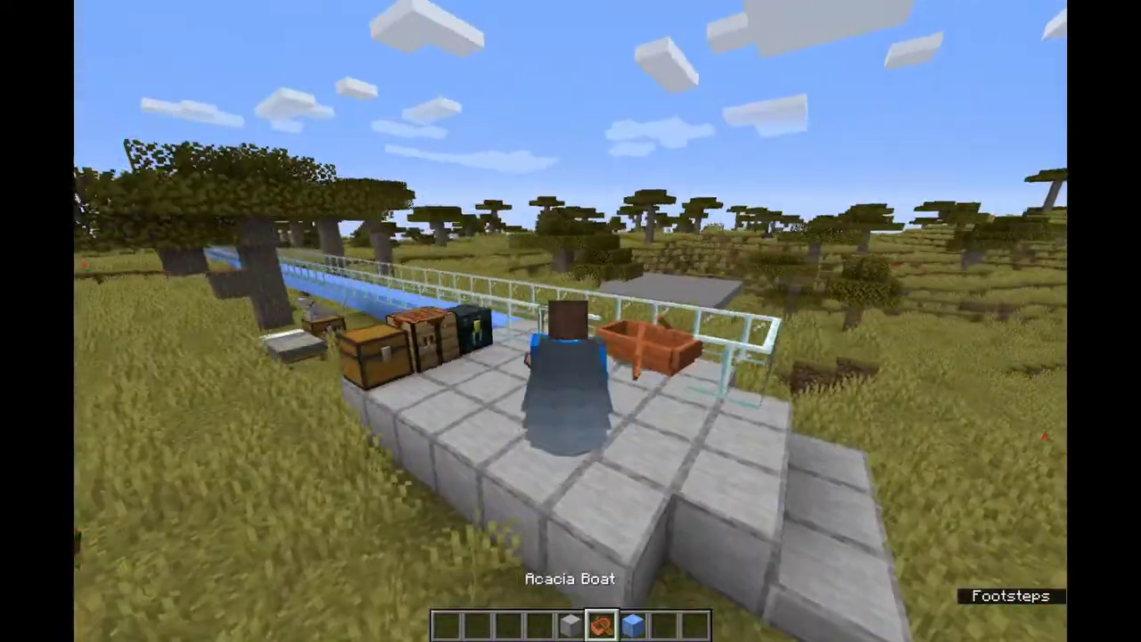
pyautogui.press('F5')
pyautogui.press('F5')
pyautogui.scroll(2, 571, 321)
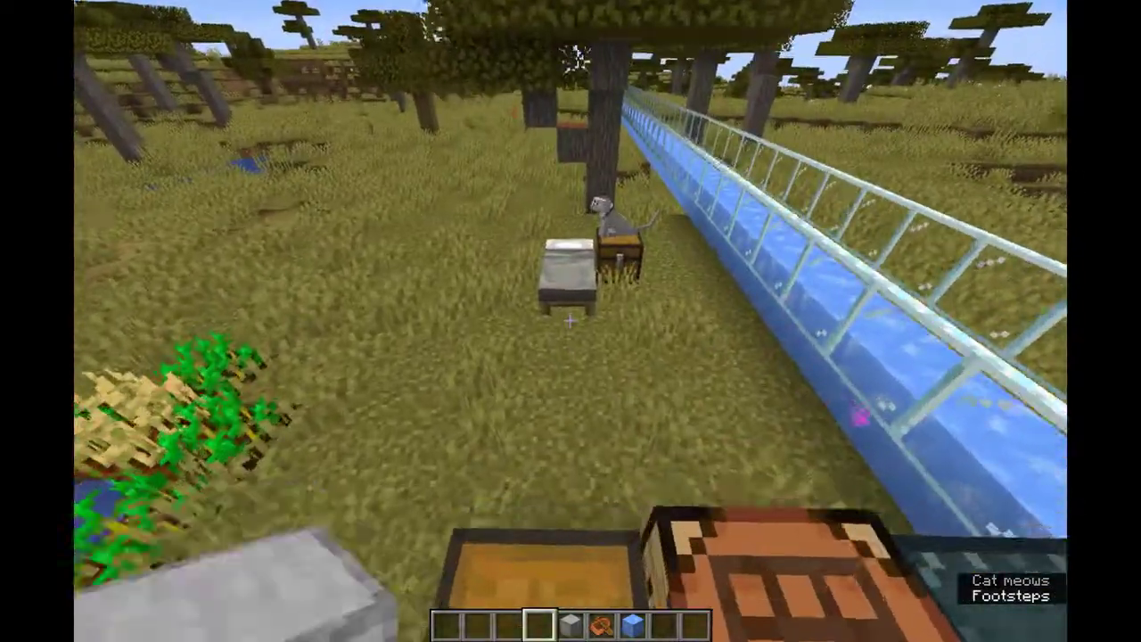
pyautogui.press('w')
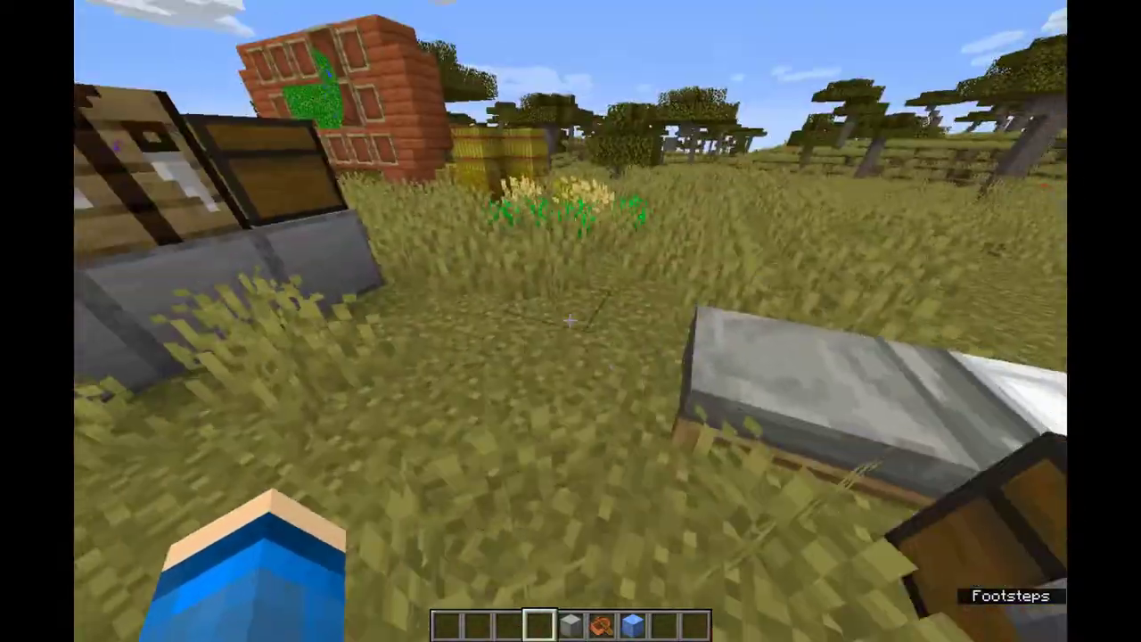
pyautogui.press('space')
pyautogui.press('space')
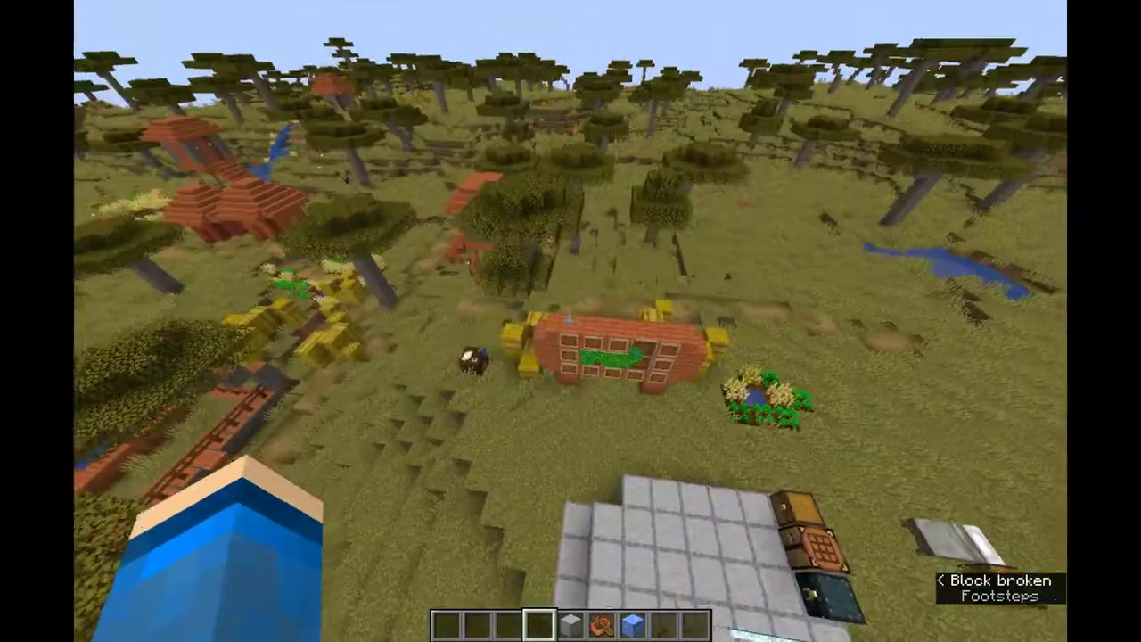
pyautogui.press('Escape')
pyautogui.click(504, 304)
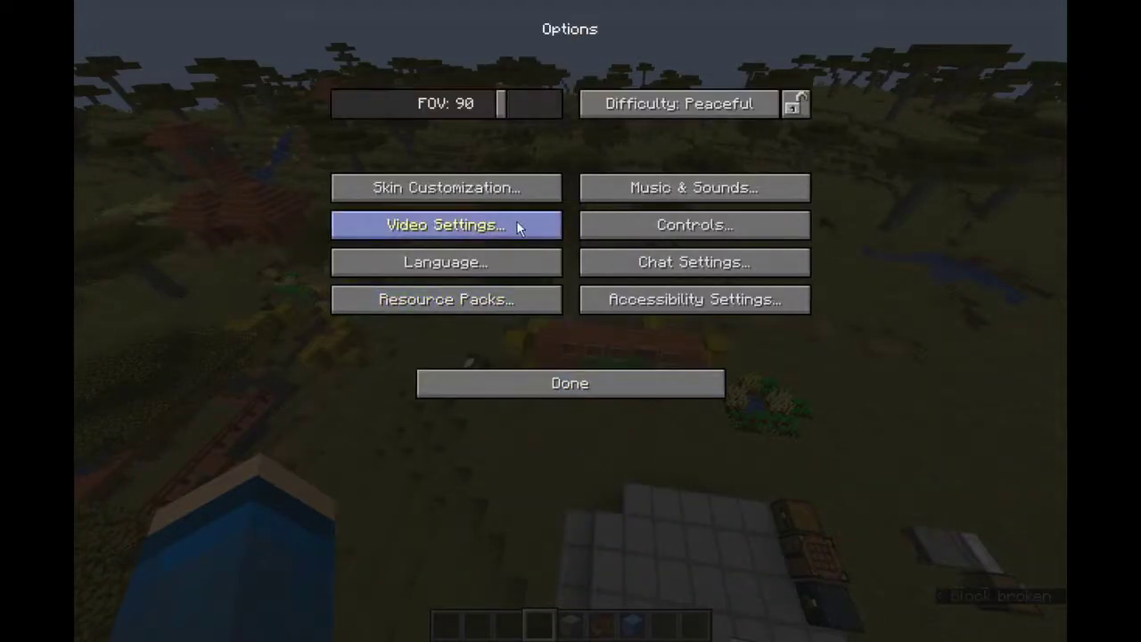
# Look over Video Settings, then close everything and return to gameplay.
pyautogui.click(533, 242)
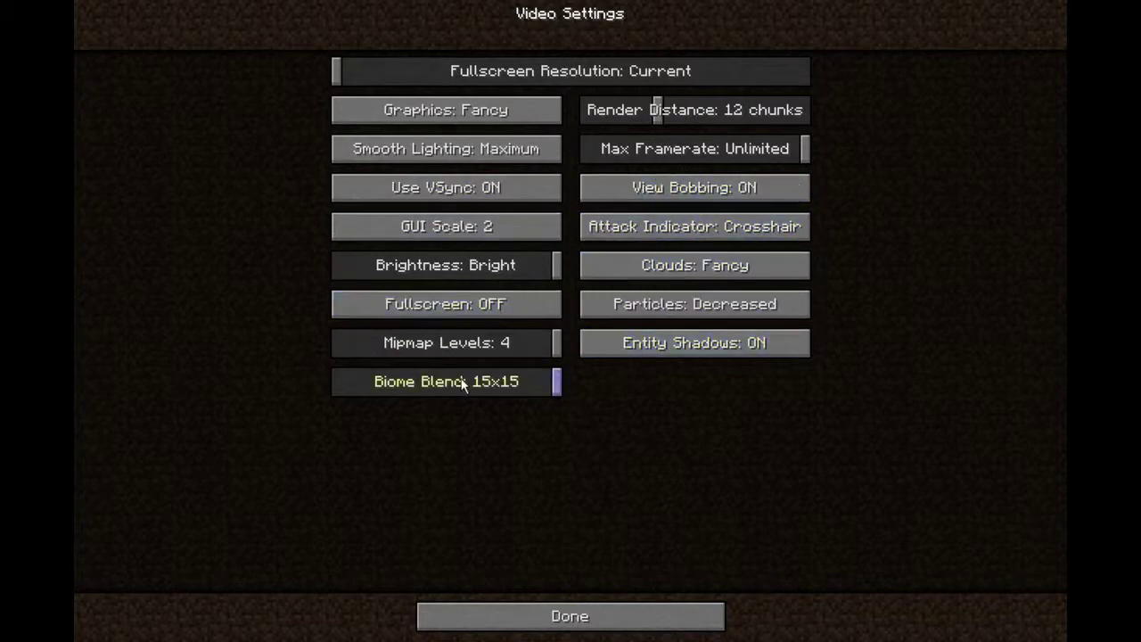
pyautogui.click(563, 615)
pyautogui.click(535, 381)
pyautogui.press('Escape')
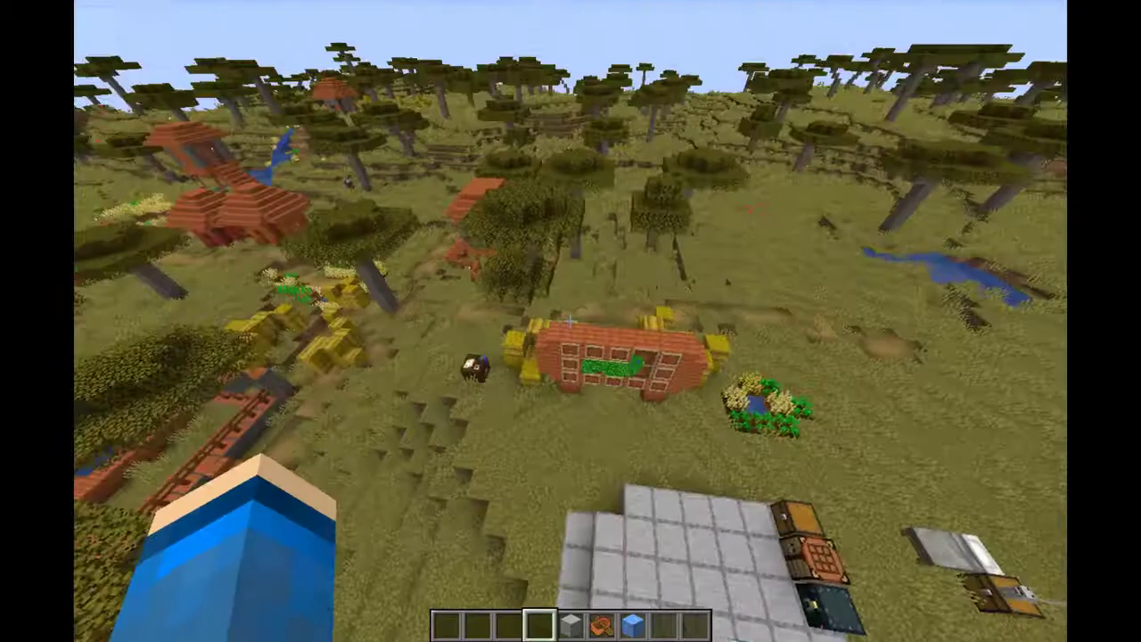
pyautogui.moveTo(571, 321)
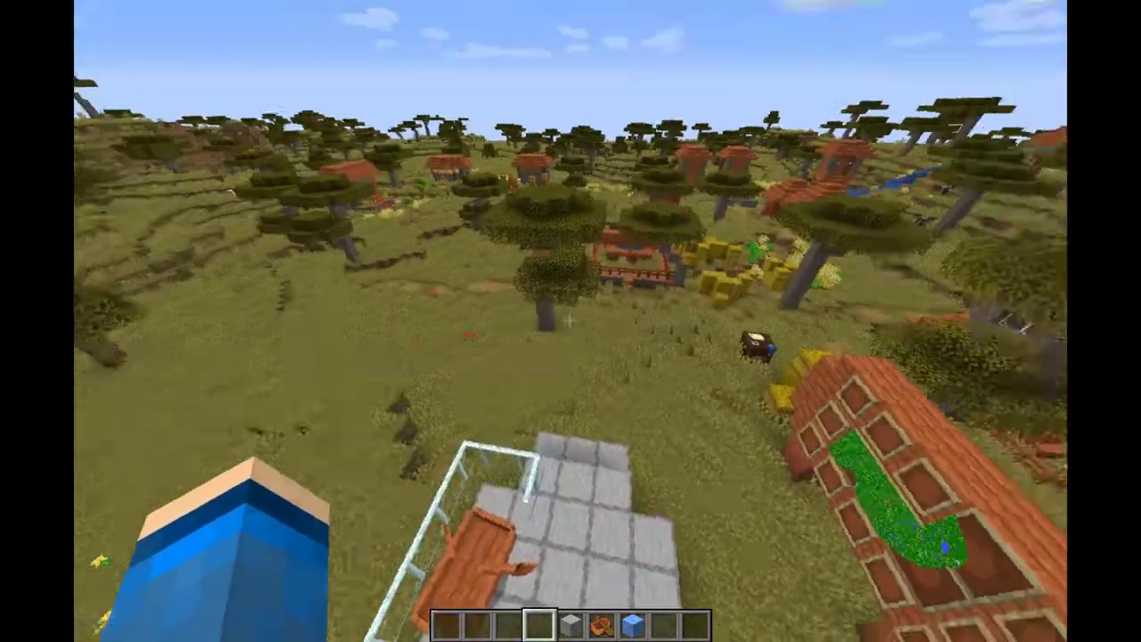
# Pause, glance at Video Settings again, and open the Controls key-binding list.
pyautogui.press('Escape')
pyautogui.click(528, 299)
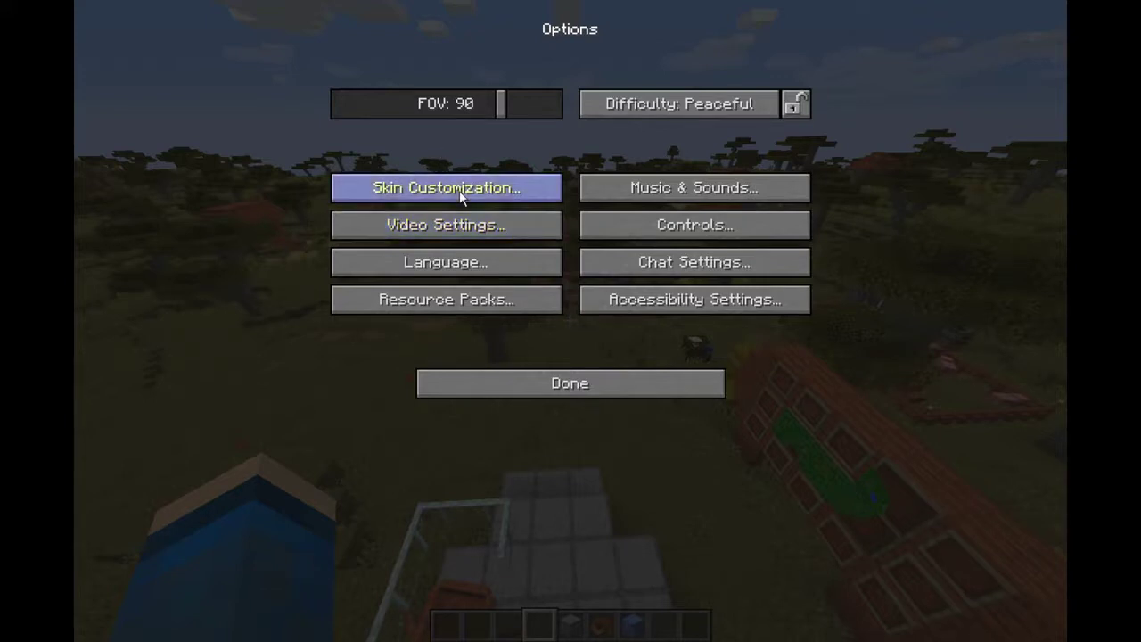
pyautogui.click(472, 224)
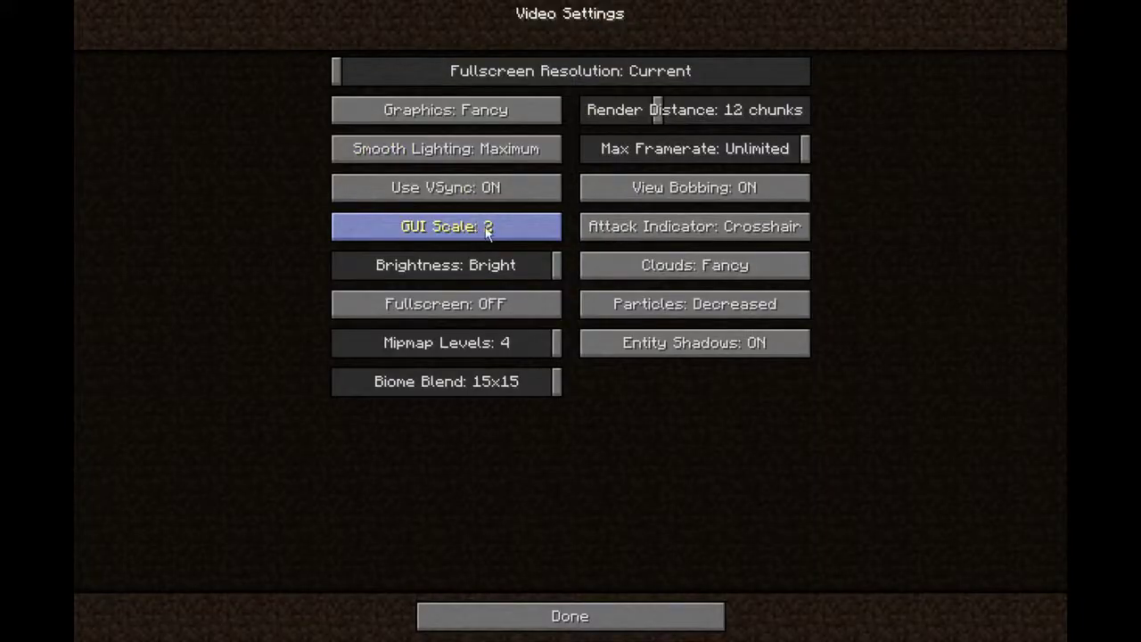
pyautogui.click(612, 624)
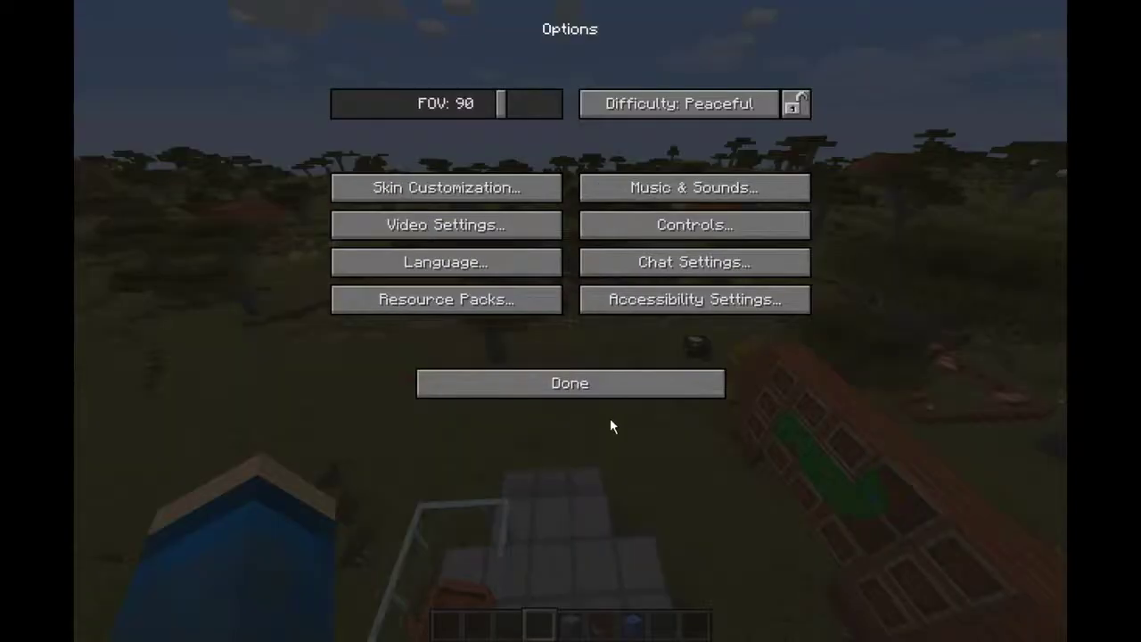
pyautogui.click(667, 225)
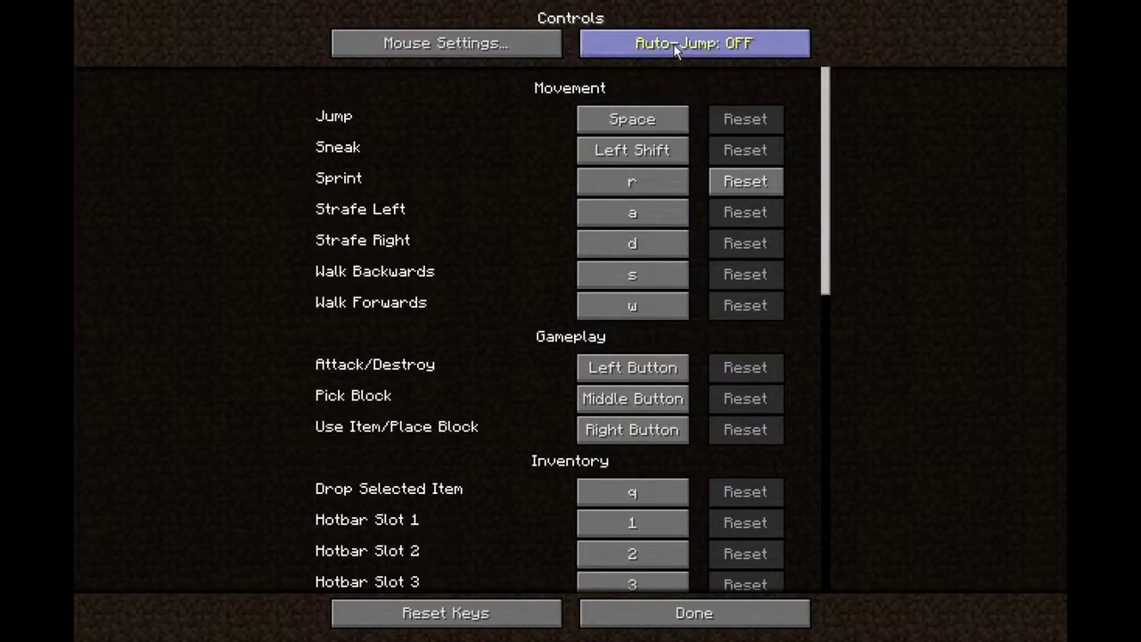
# Review Mouse Settings and return to the Controls list.
pyautogui.click(509, 46)
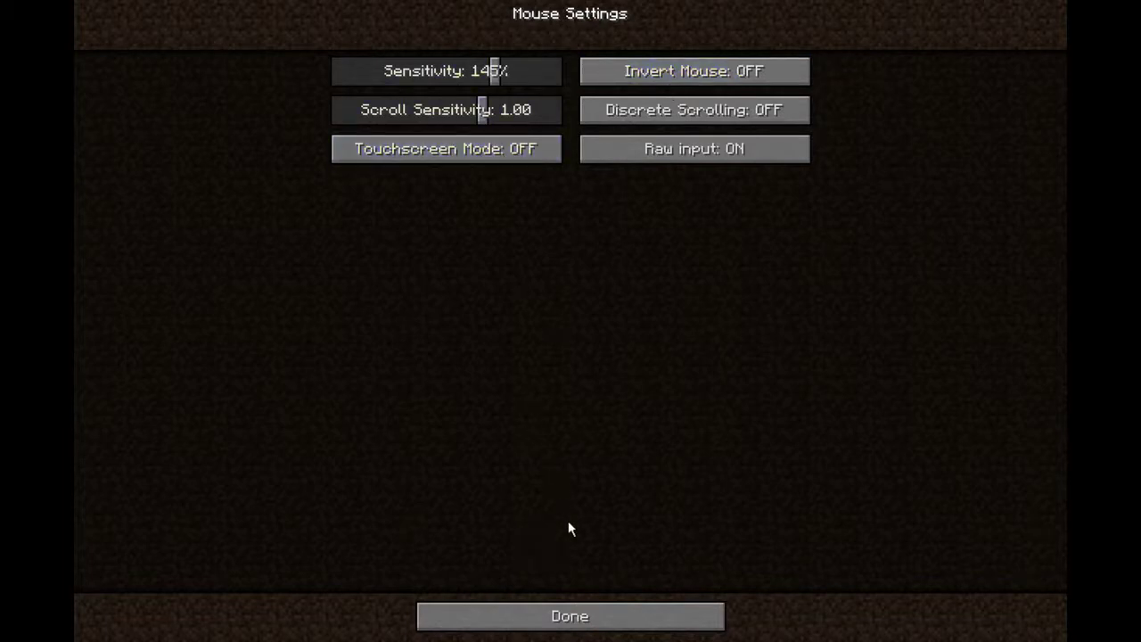
pyautogui.click(604, 615)
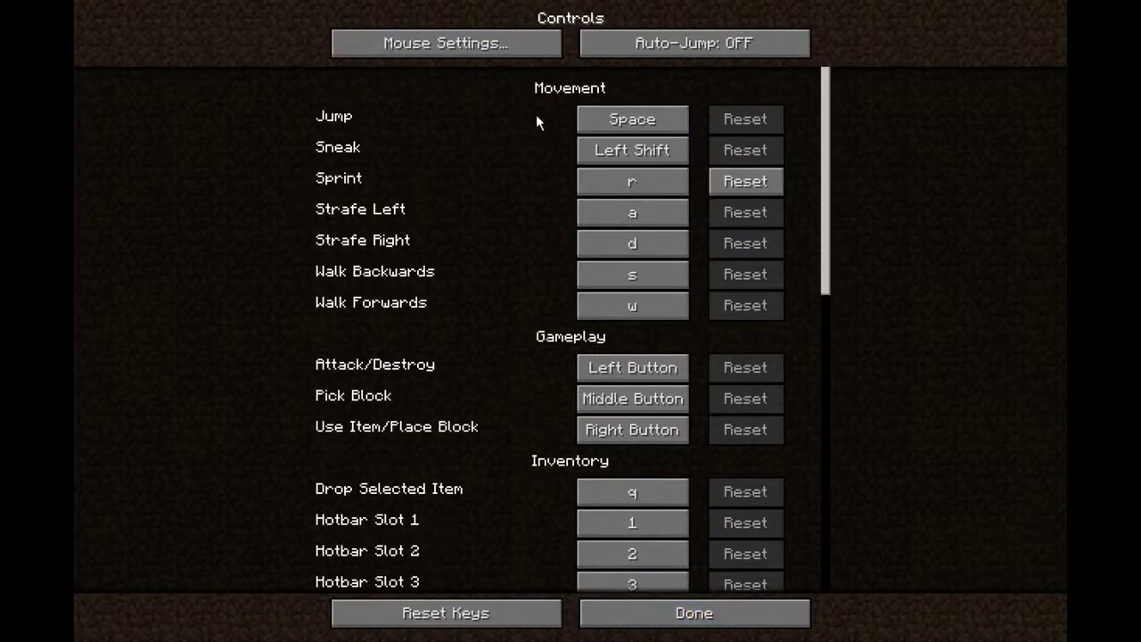
pyautogui.scroll(-3, 645, 276)
pyautogui.scroll(3, 633, 288)
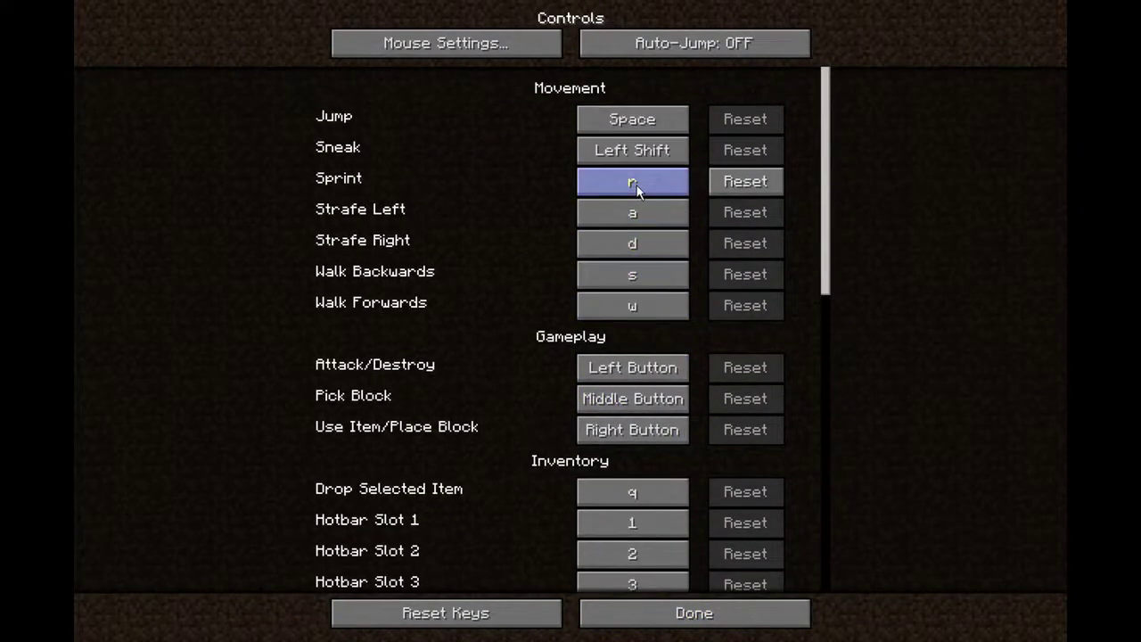
# Bind Save Toolbar Activator to C and close Controls back to Options.
pyautogui.scroll(-20, 479, 287)
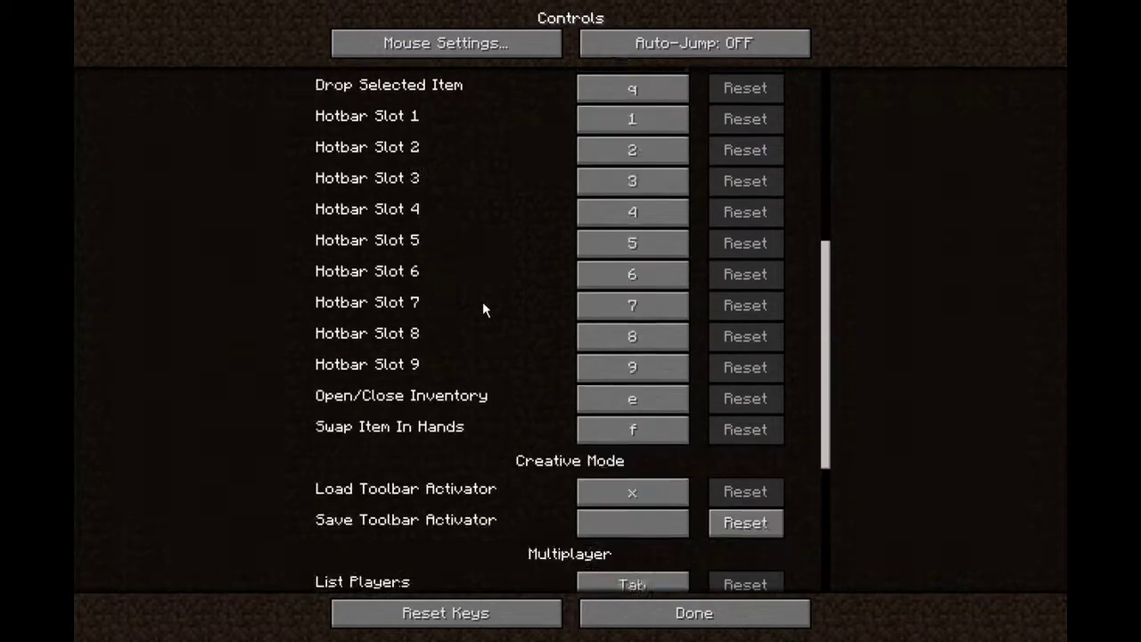
pyautogui.scroll(-4, 482, 312)
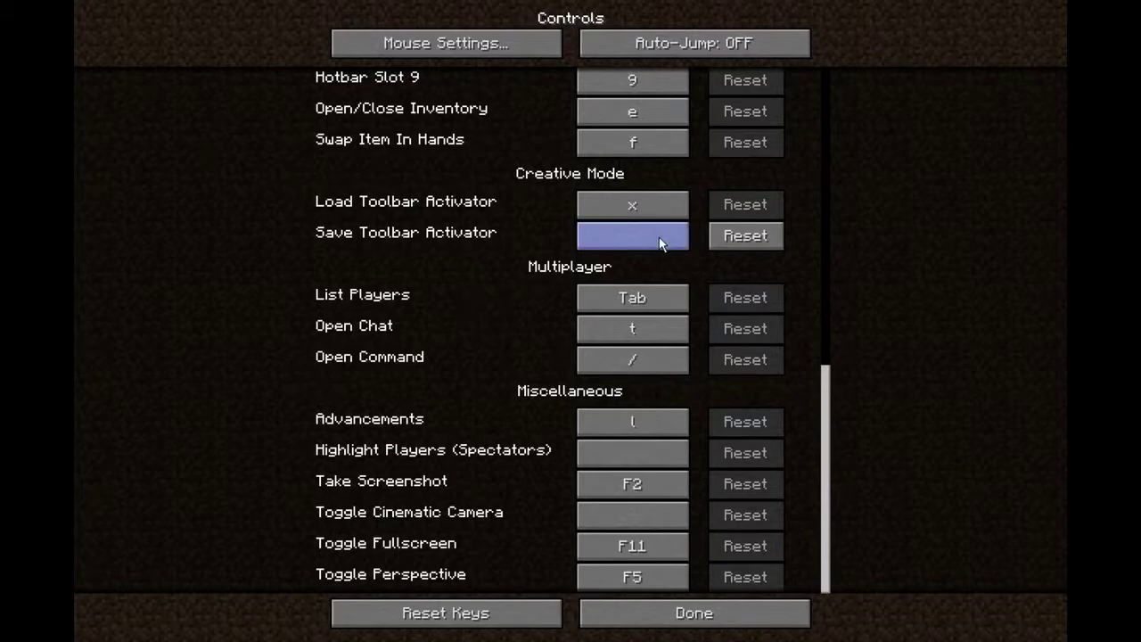
pyautogui.click(767, 234)
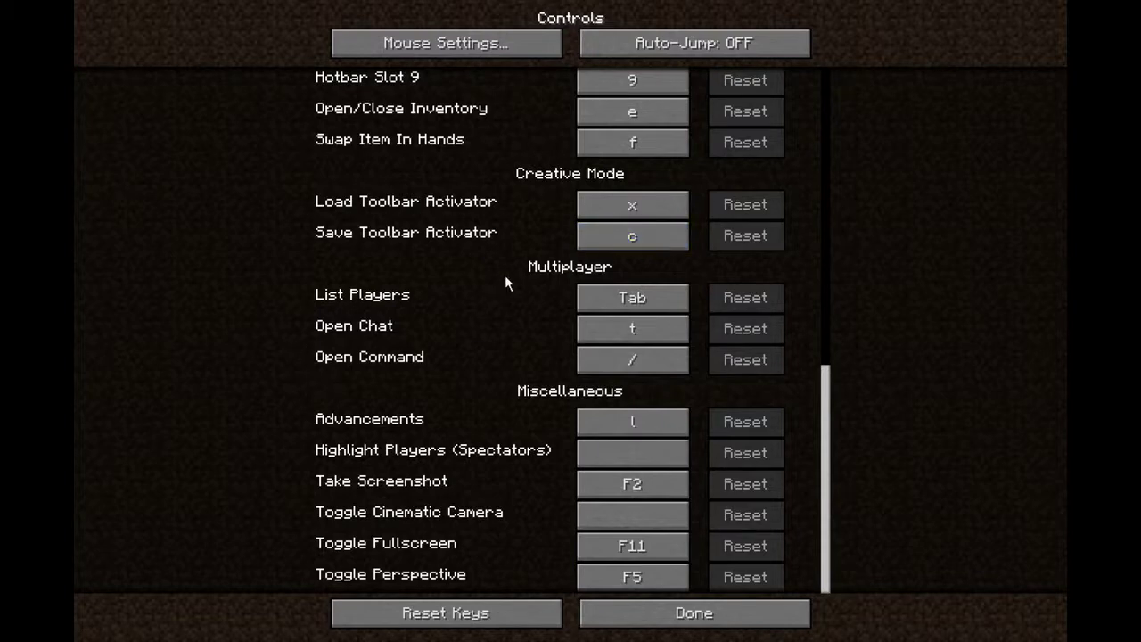
pyautogui.scroll(10, 505, 284)
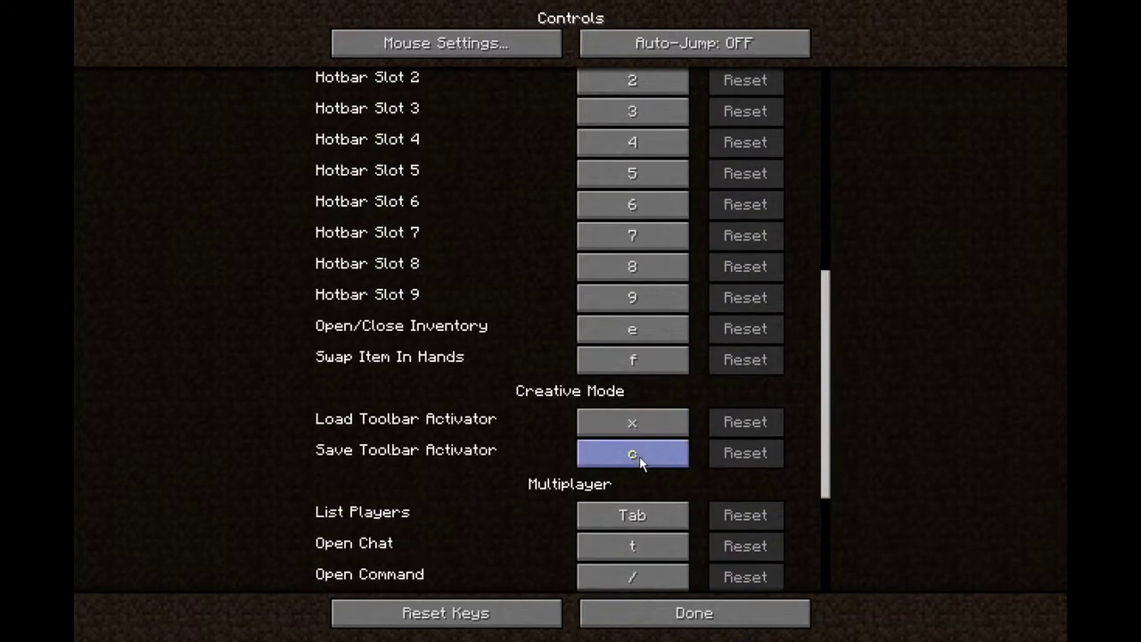
pyautogui.scroll(8, 497, 331)
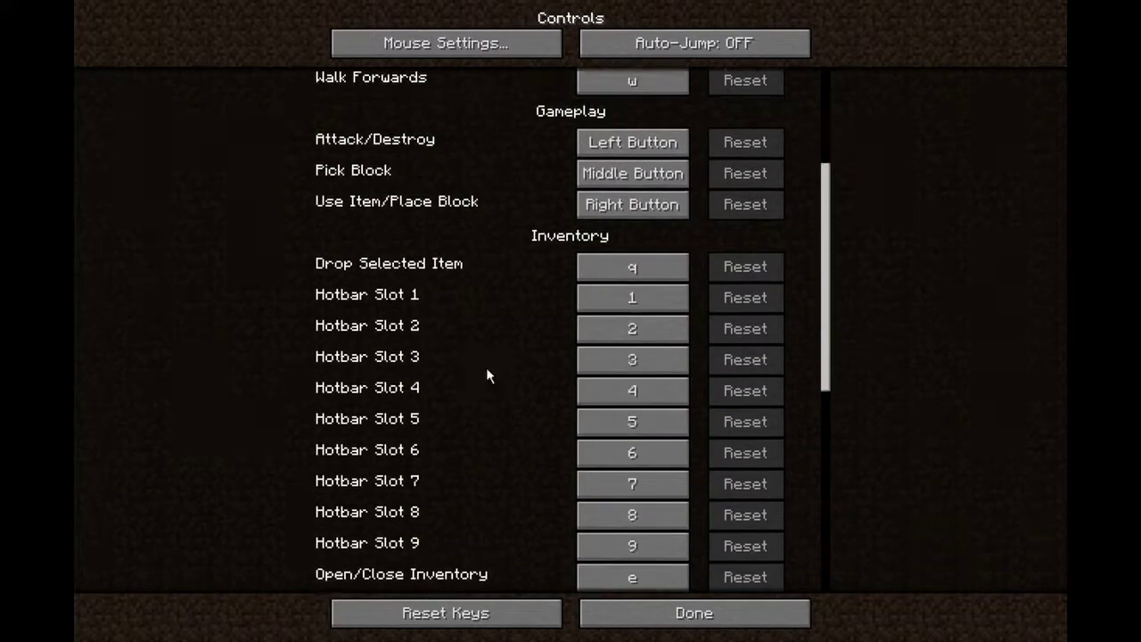
pyautogui.scroll(1, 486, 376)
pyautogui.click(609, 622)
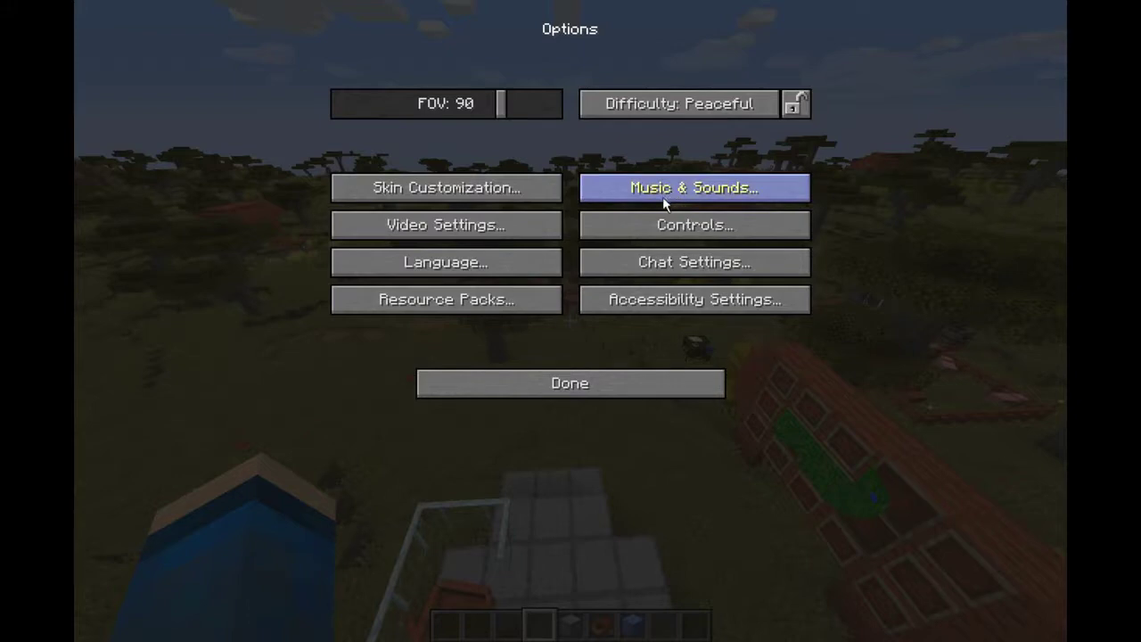
pyautogui.click(485, 269)
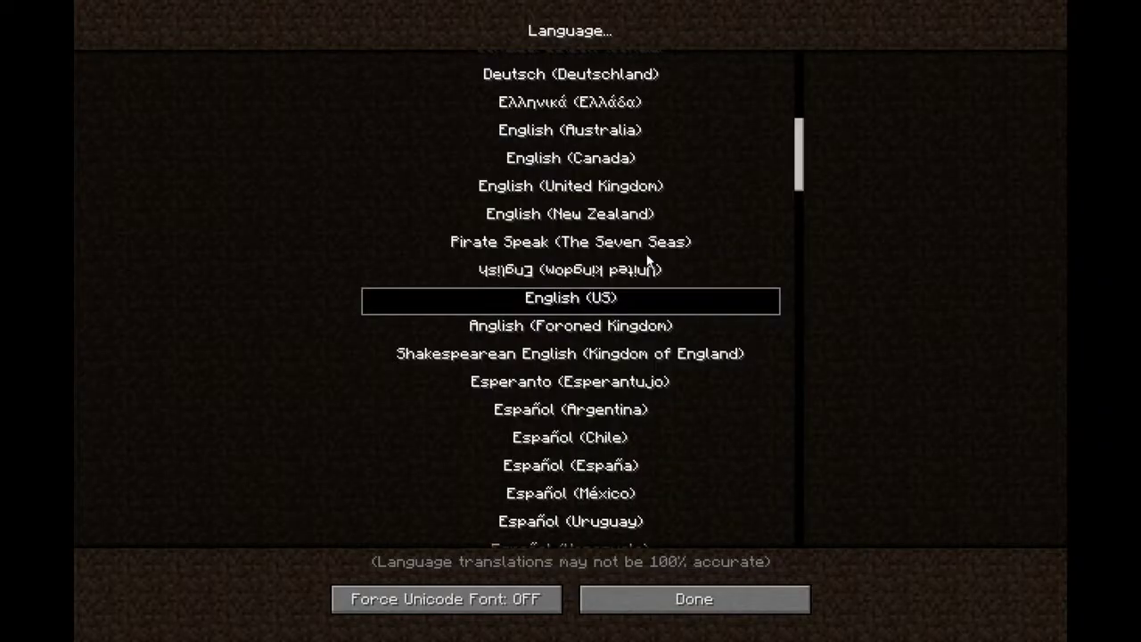
pyautogui.moveTo(800, 153)
pyautogui.mouseDown()
pyautogui.moveTo(798, 528)
pyautogui.moveTo(782, 451)
pyautogui.moveTo(780, 258)
pyautogui.moveTo(812, 67)
pyautogui.moveTo(799, 114)
pyautogui.moveTo(796, 450)
pyautogui.moveTo(759, 562)
pyautogui.moveTo(744, 162)
pyautogui.moveTo(799, 125)
pyautogui.moveTo(810, 80)
pyautogui.moveTo(826, 166)
pyautogui.moveTo(826, 155)
pyautogui.moveTo(804, 309)
pyautogui.moveTo(803, 522)
pyautogui.moveTo(808, 454)
pyautogui.moveTo(772, 398)
pyautogui.moveTo(762, 321)
pyautogui.moveTo(747, 305)
pyautogui.moveTo(820, 133)
pyautogui.moveTo(817, 149)
pyautogui.mouseUp()
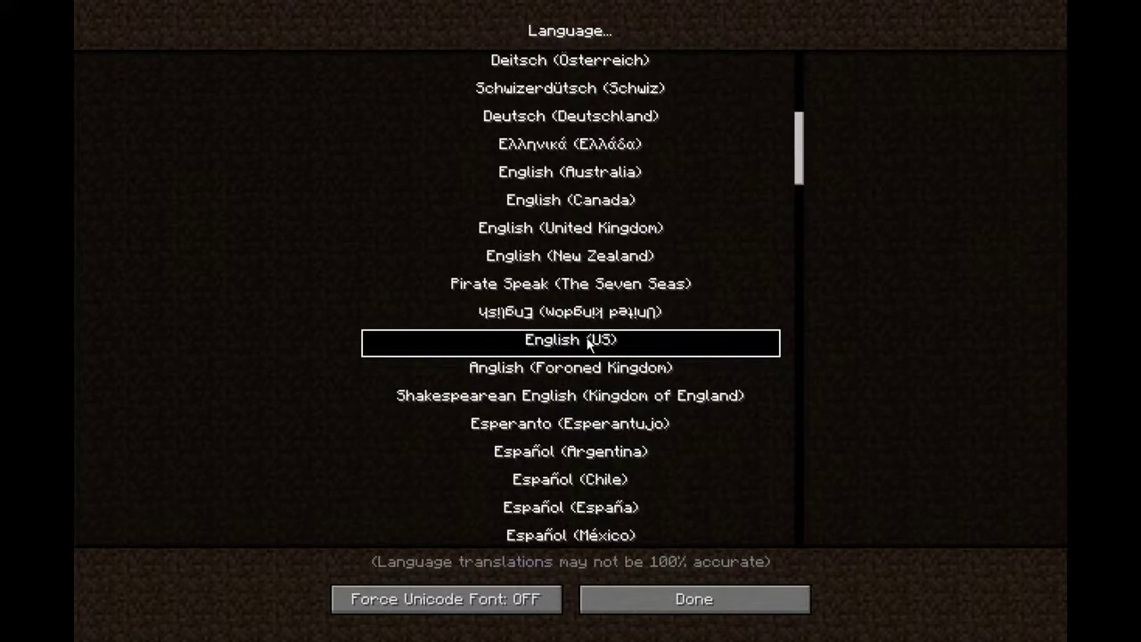
pyautogui.click(657, 610)
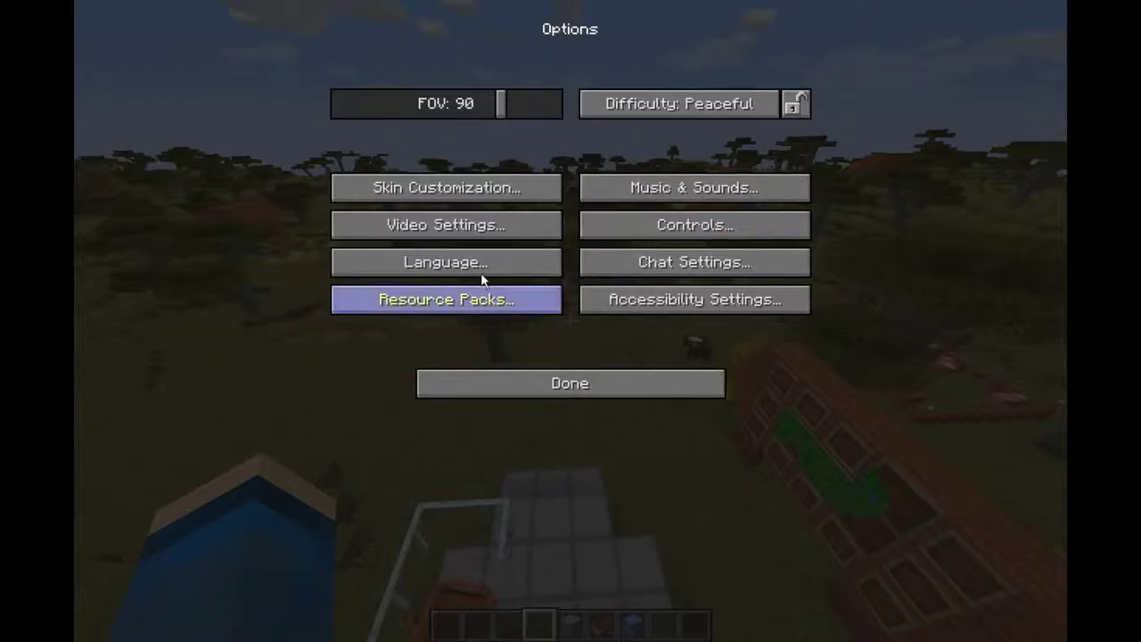
# Preview the chat scale, text opacity, width and focused height sliders, ending at 320px width and 180px focused height.
pyautogui.click(694, 265)
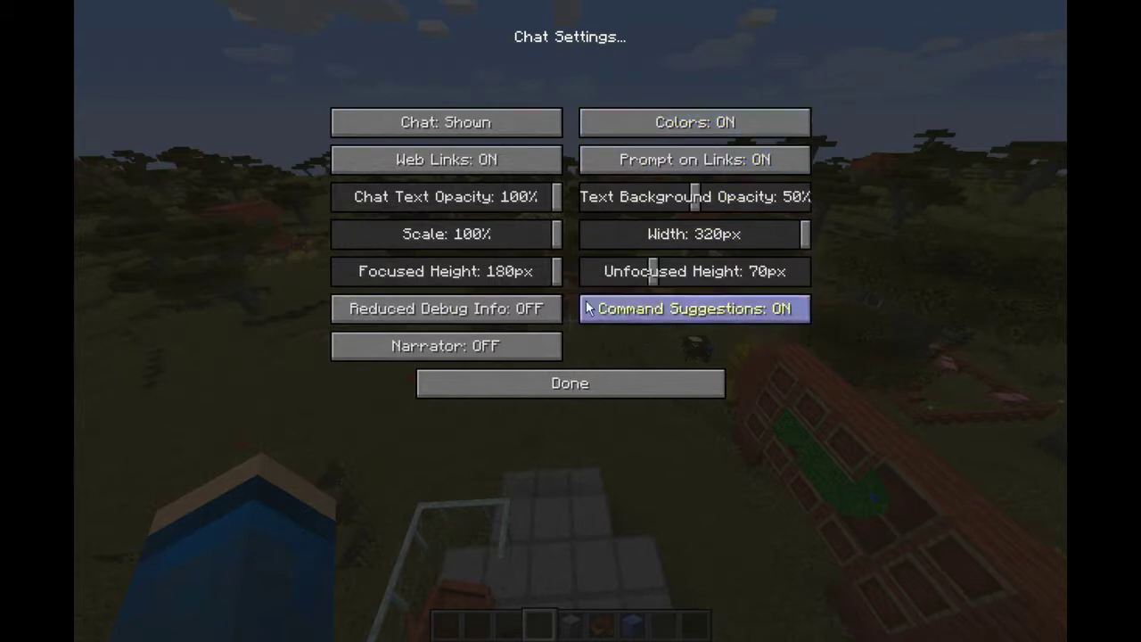
pyautogui.moveTo(528, 235); pyautogui.dragTo(566, 223)
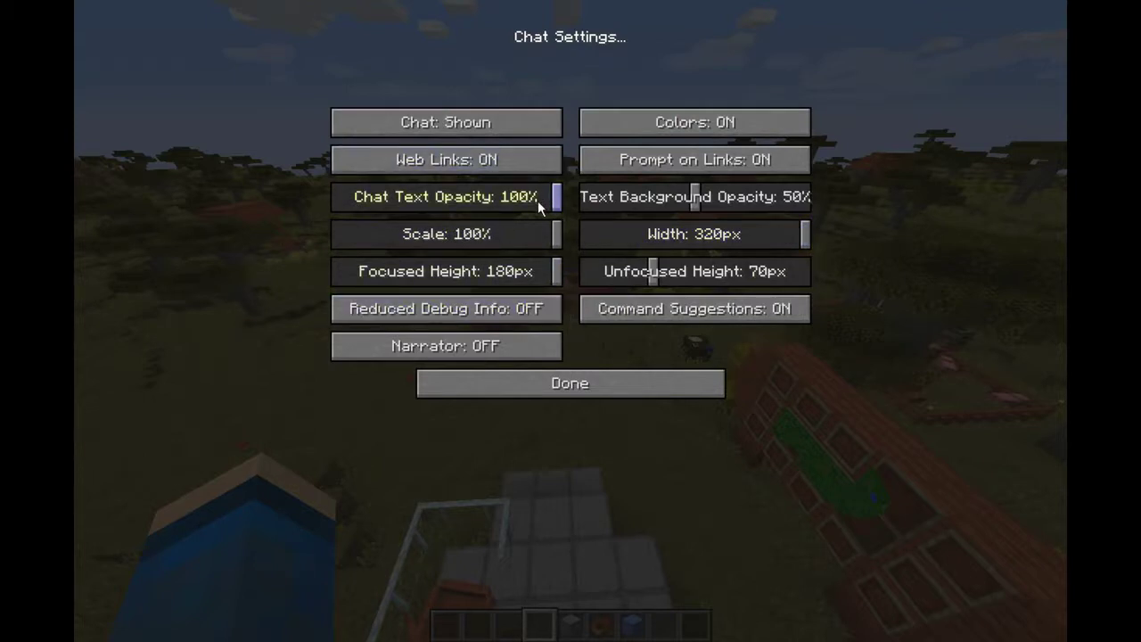
pyautogui.moveTo(537, 201); pyautogui.dragTo(562, 198)
pyautogui.moveTo(794, 238); pyautogui.dragTo(932, 228)
pyautogui.moveTo(536, 268); pyautogui.dragTo(642, 275)
pyautogui.moveTo(533, 274); pyautogui.dragTo(560, 278)
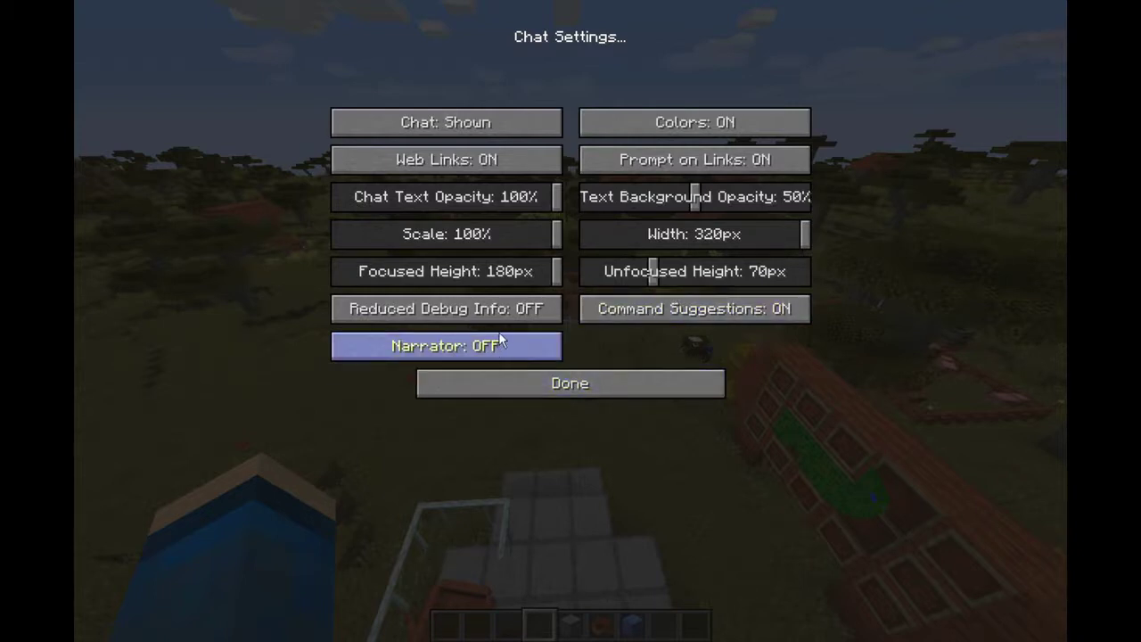
pyautogui.click(590, 378)
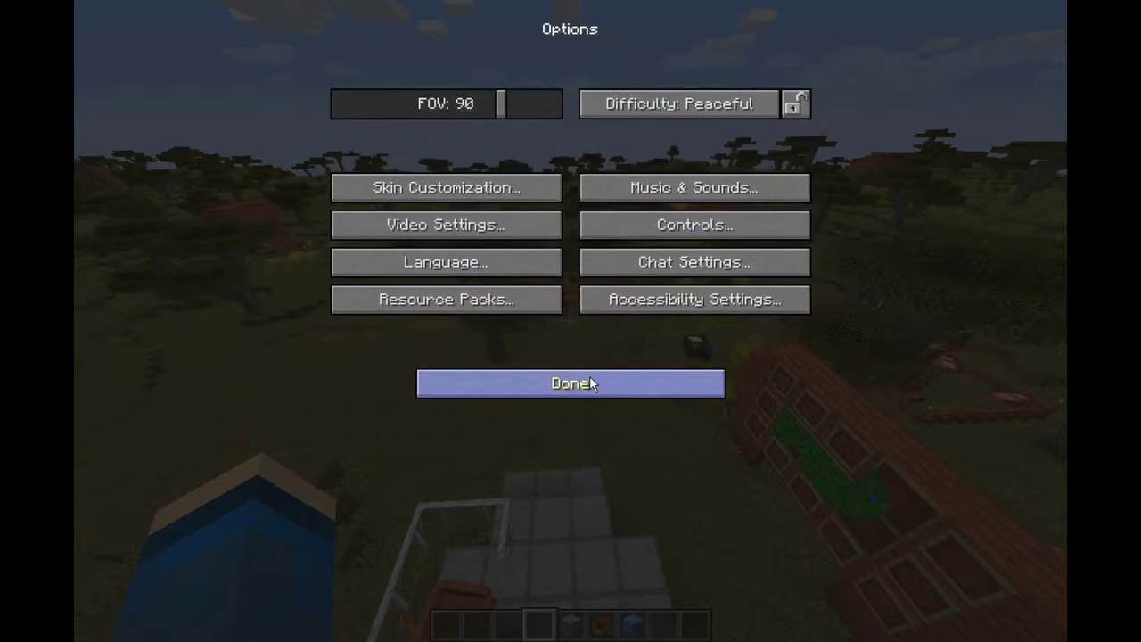
# Move the Programmer Art resource pack to Selected and return to the savanna world.
pyautogui.click(517, 306)
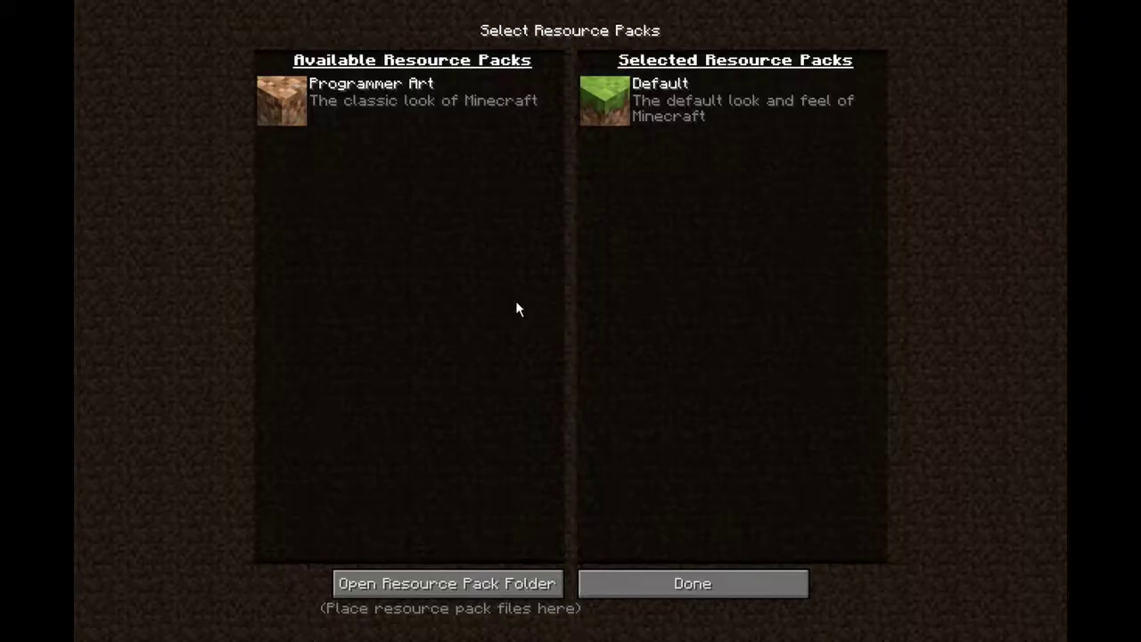
pyautogui.click(284, 103)
pyautogui.click(676, 584)
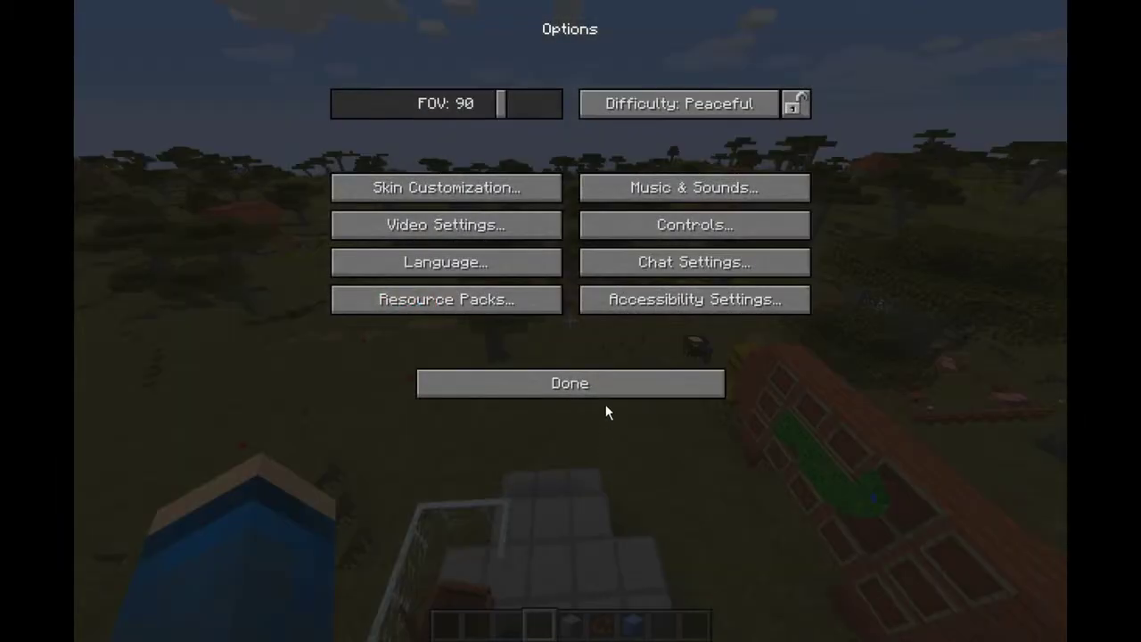
pyautogui.click(605, 395)
pyautogui.click(553, 187)
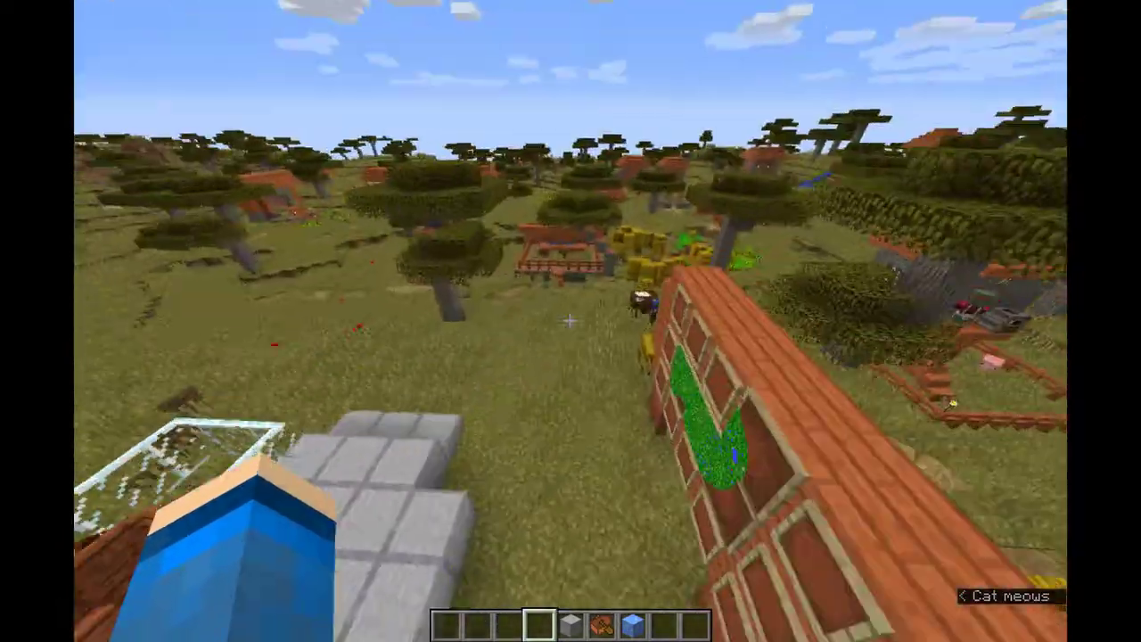
# Walk to the savanna house and back, then delete the hotbar hay bale in the creative inventory.
pyautogui.press('w')
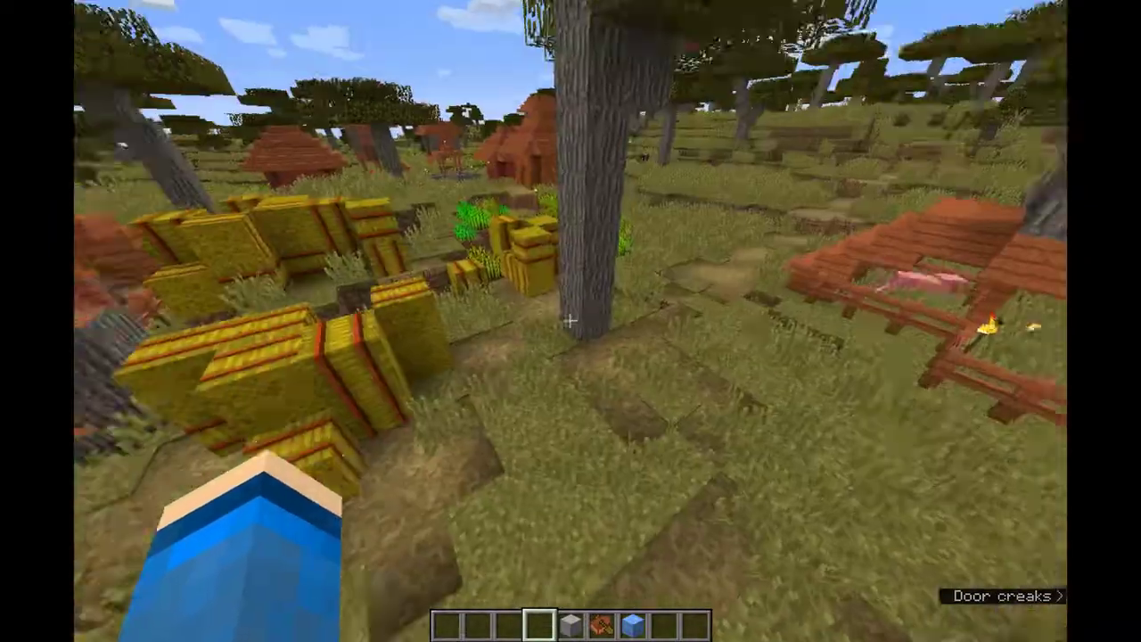
pyautogui.press('w')
pyautogui.press('w')
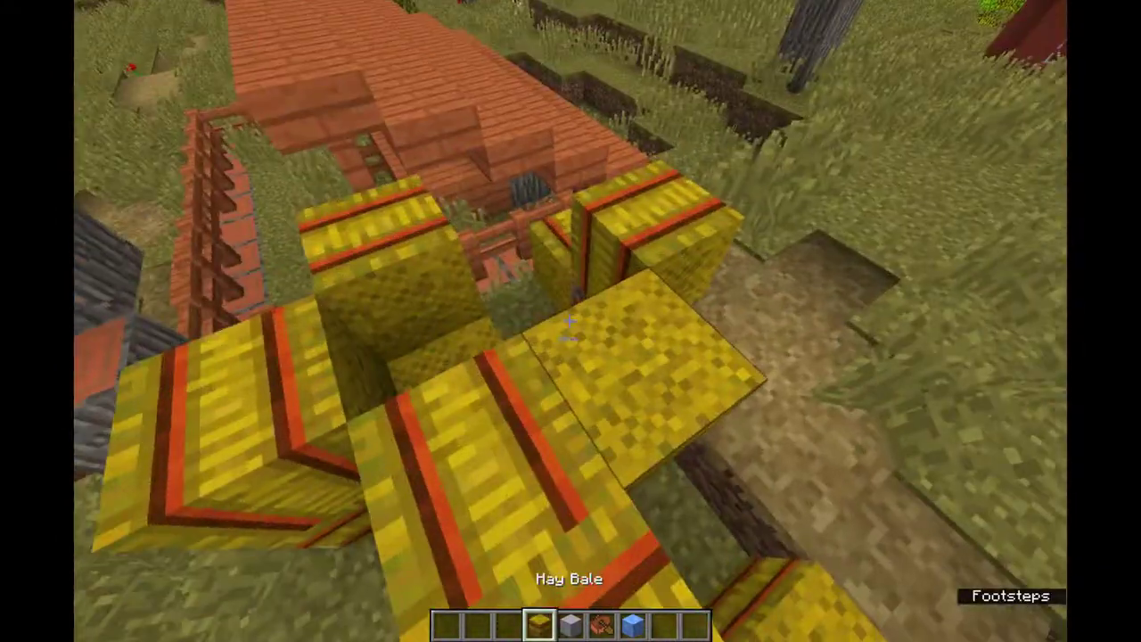
pyautogui.press('e')
pyautogui.click(535, 400)
pyautogui.click(698, 401)
pyautogui.press('e')
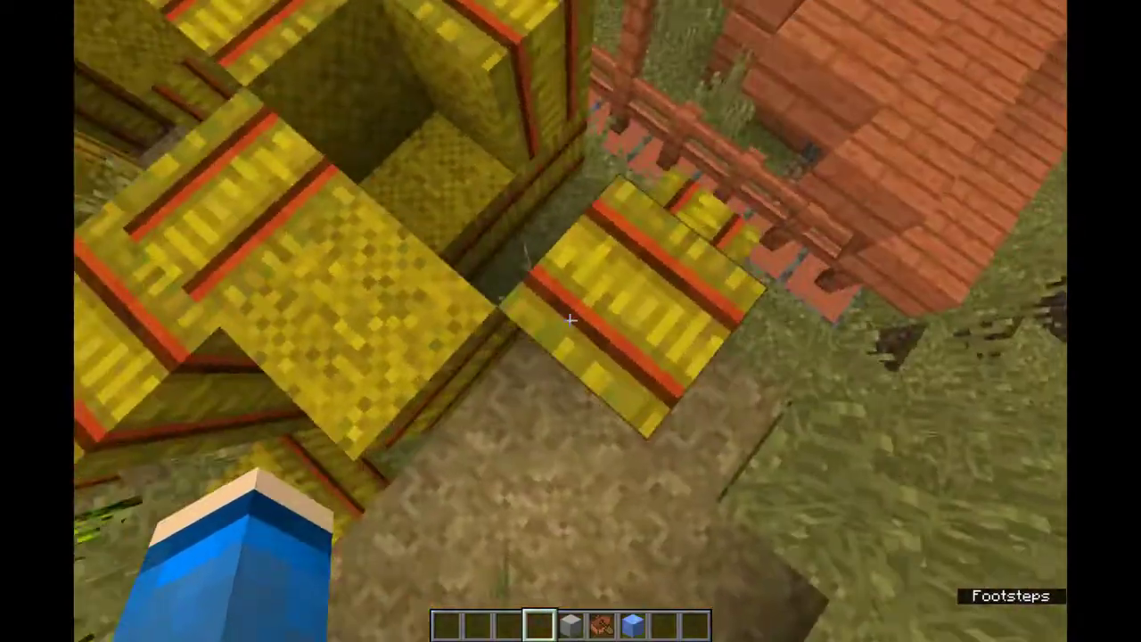
# Drop into and fly above the hay-bale pit, then pause and open Options.
pyautogui.press('w')
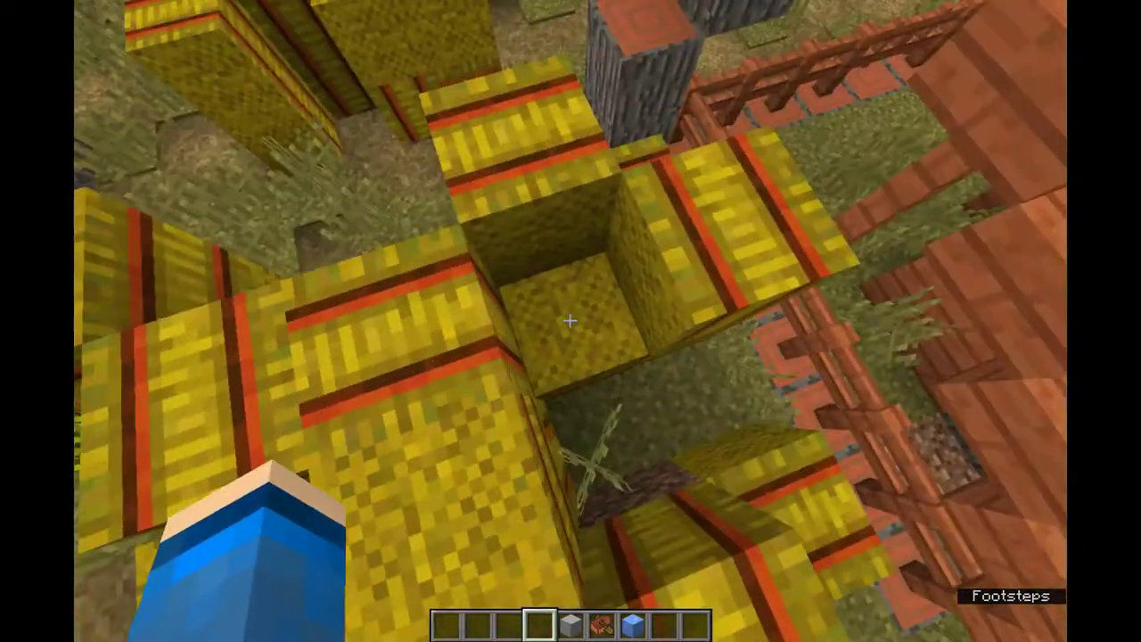
pyautogui.press('space')
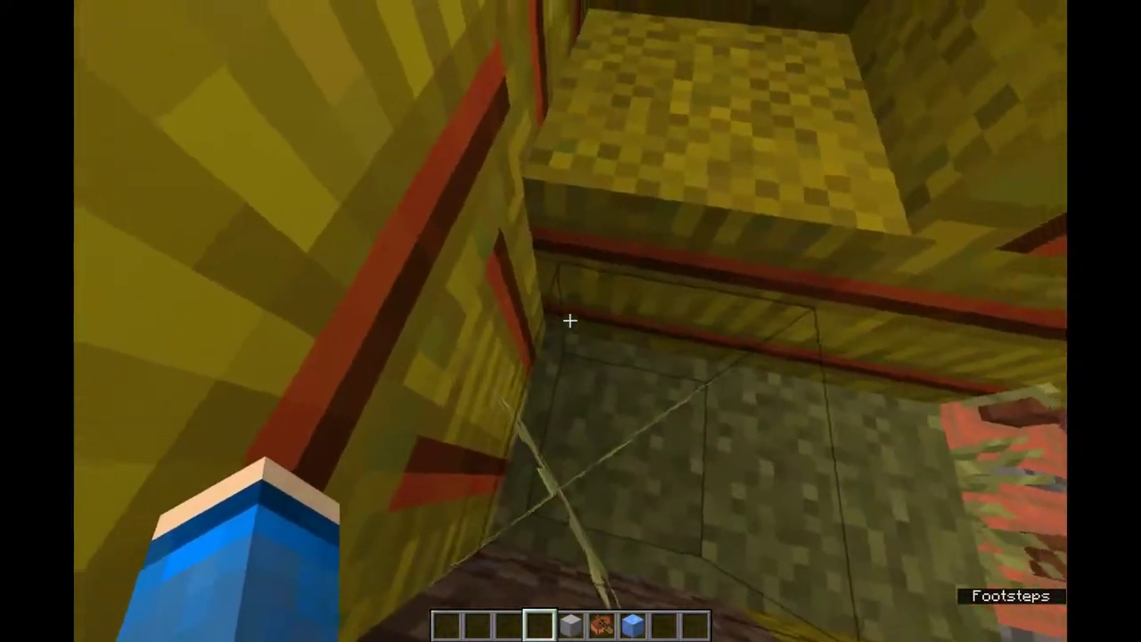
pyautogui.press('w')
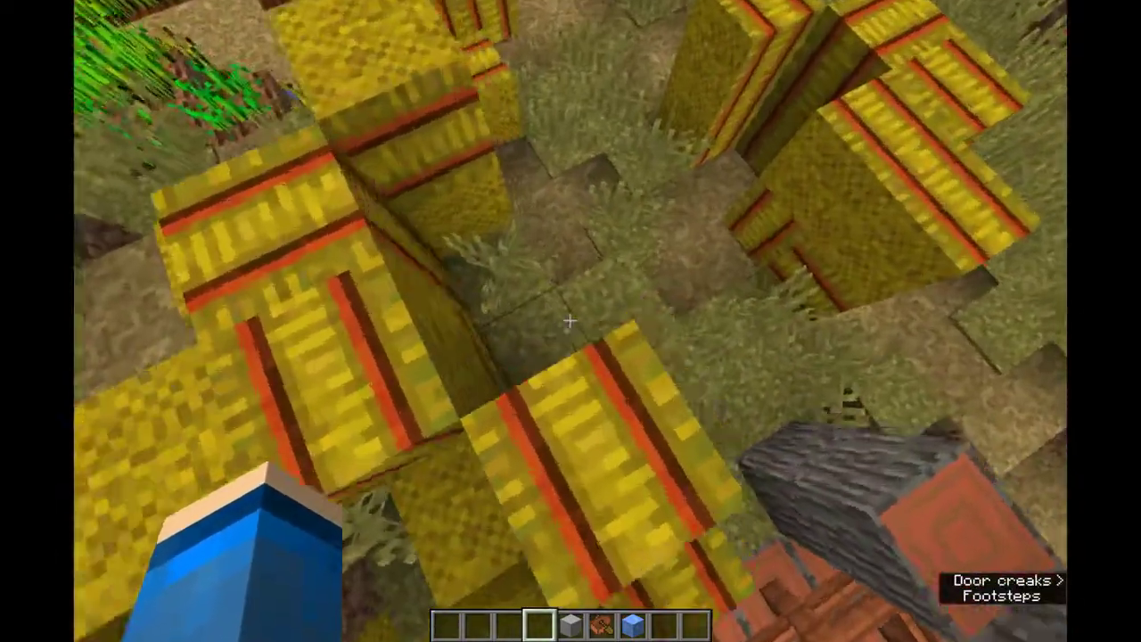
pyautogui.press('space')
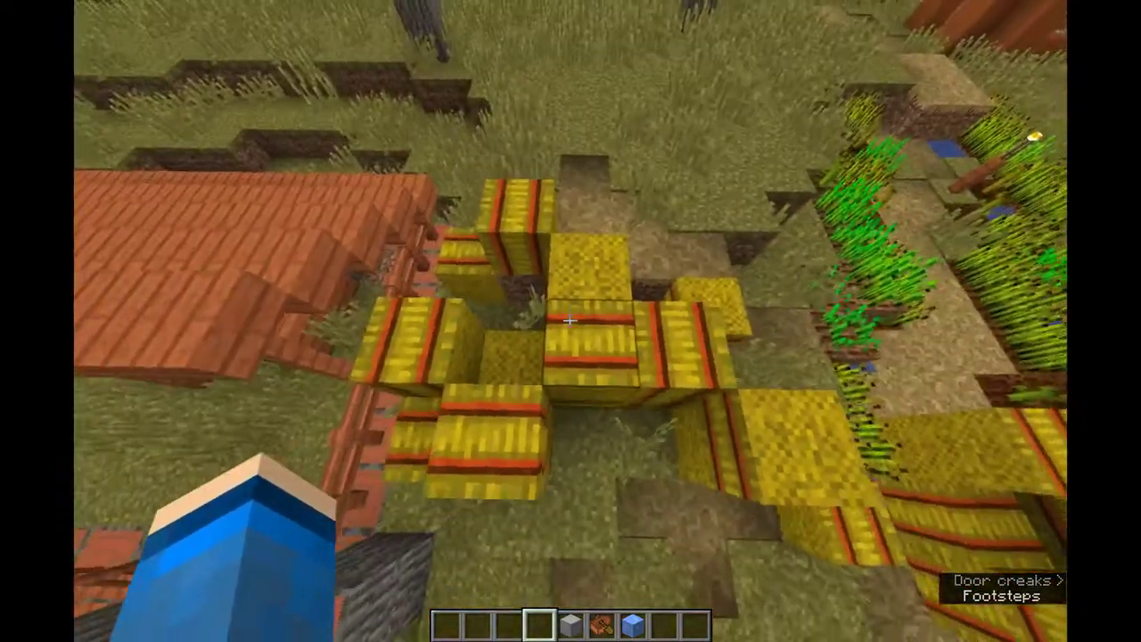
pyautogui.press('w')
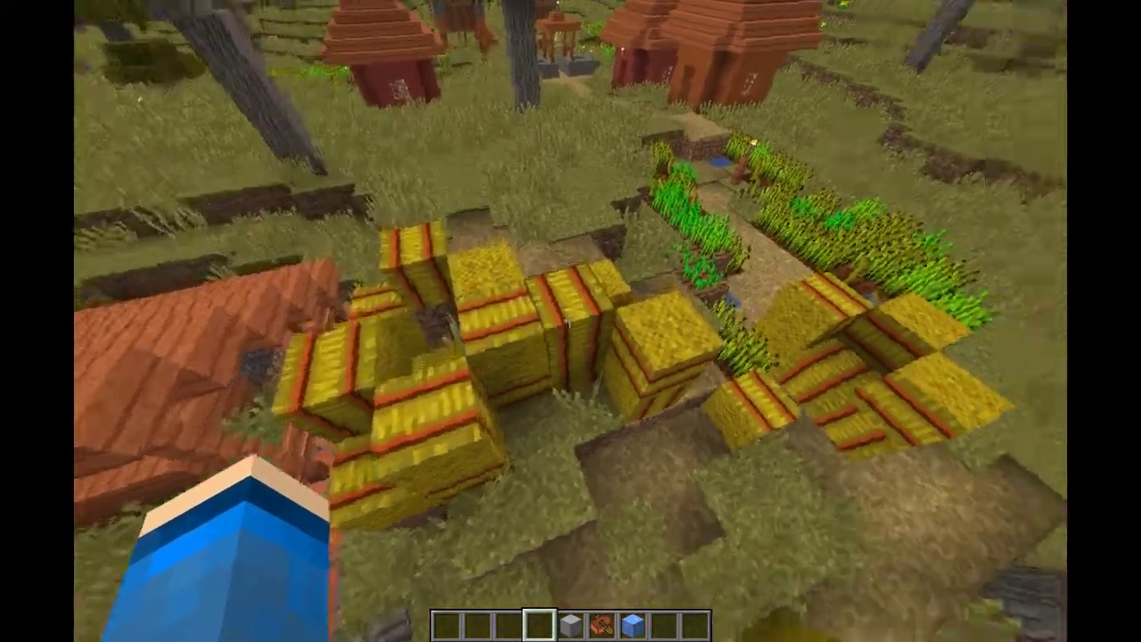
pyautogui.press('Escape')
pyautogui.click(496, 303)
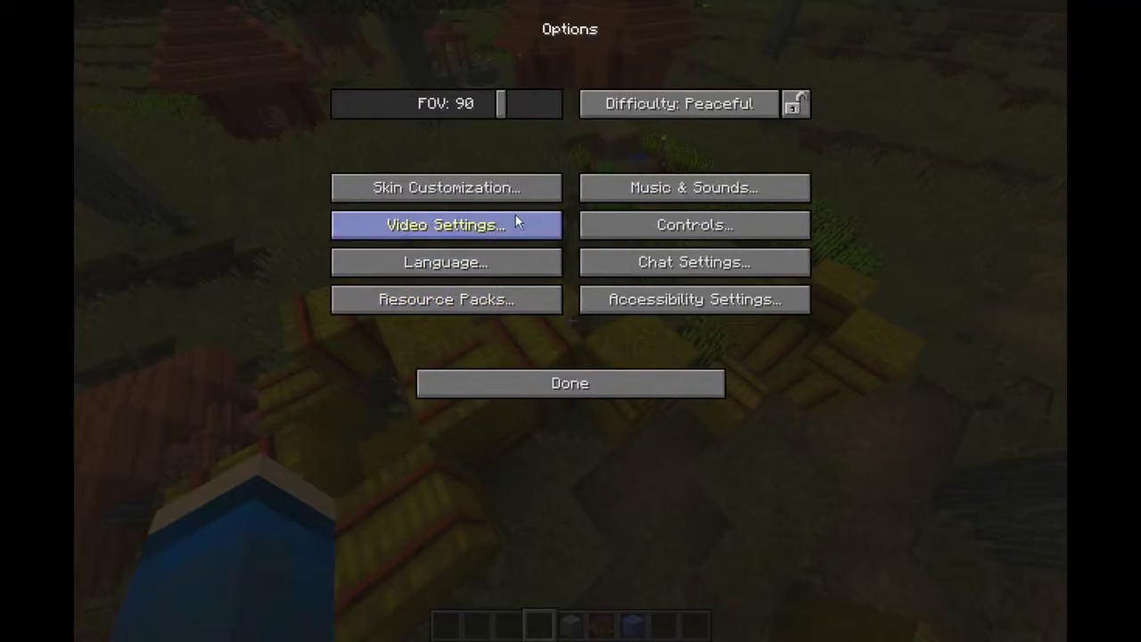
# Remove Programmer Art so only Default remains, then review Accessibility Settings.
pyautogui.click(499, 294)
pyautogui.click(615, 104)
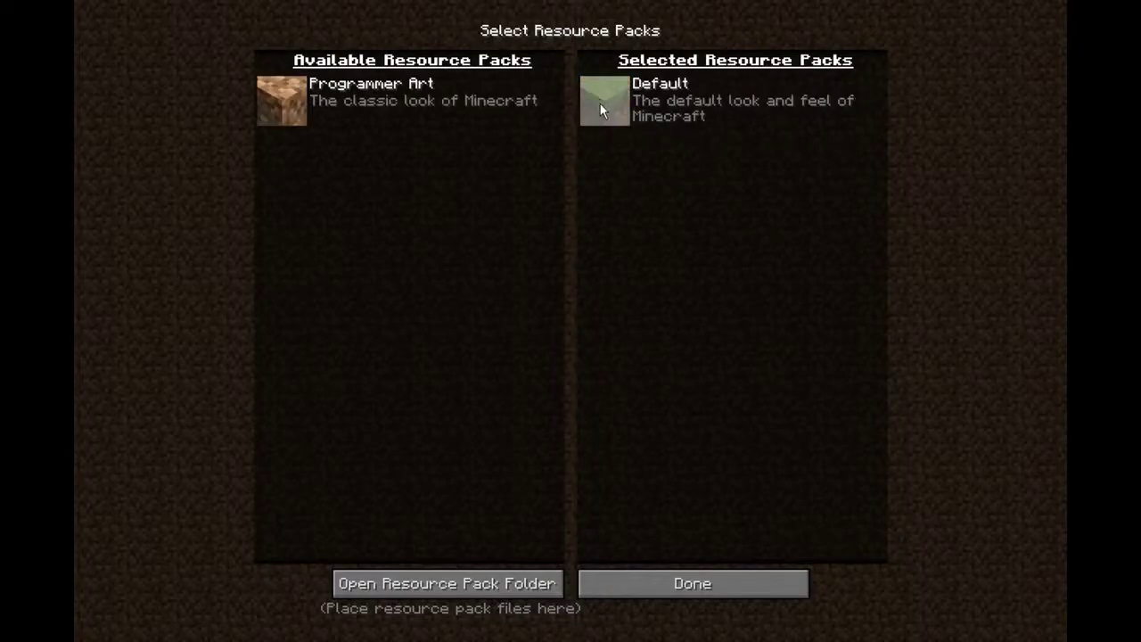
pyautogui.click(627, 593)
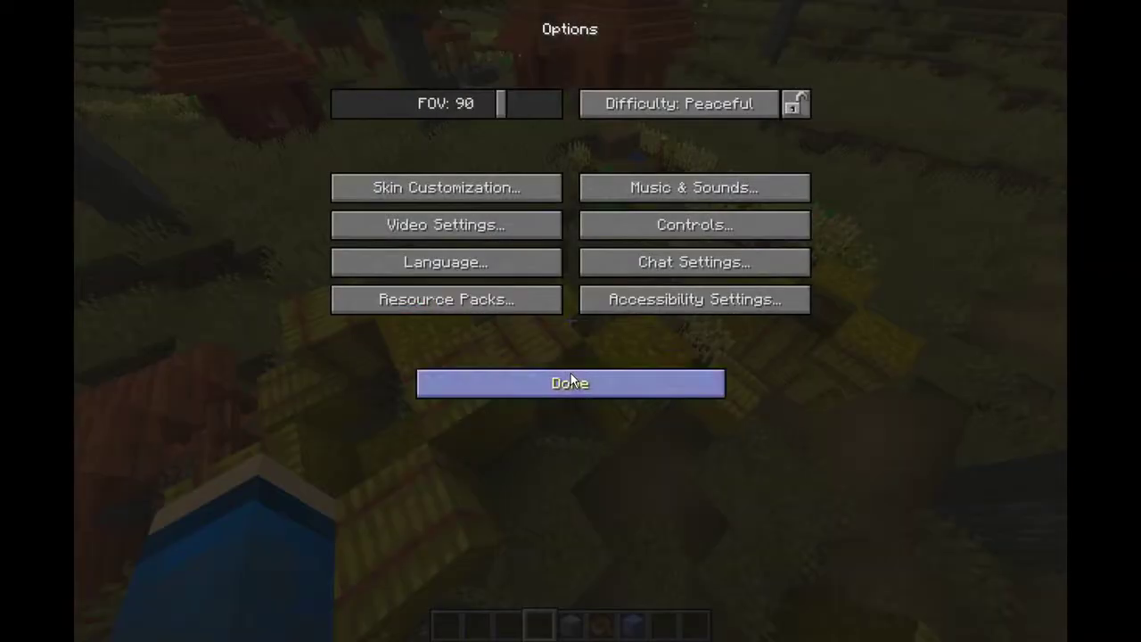
pyautogui.click(651, 308)
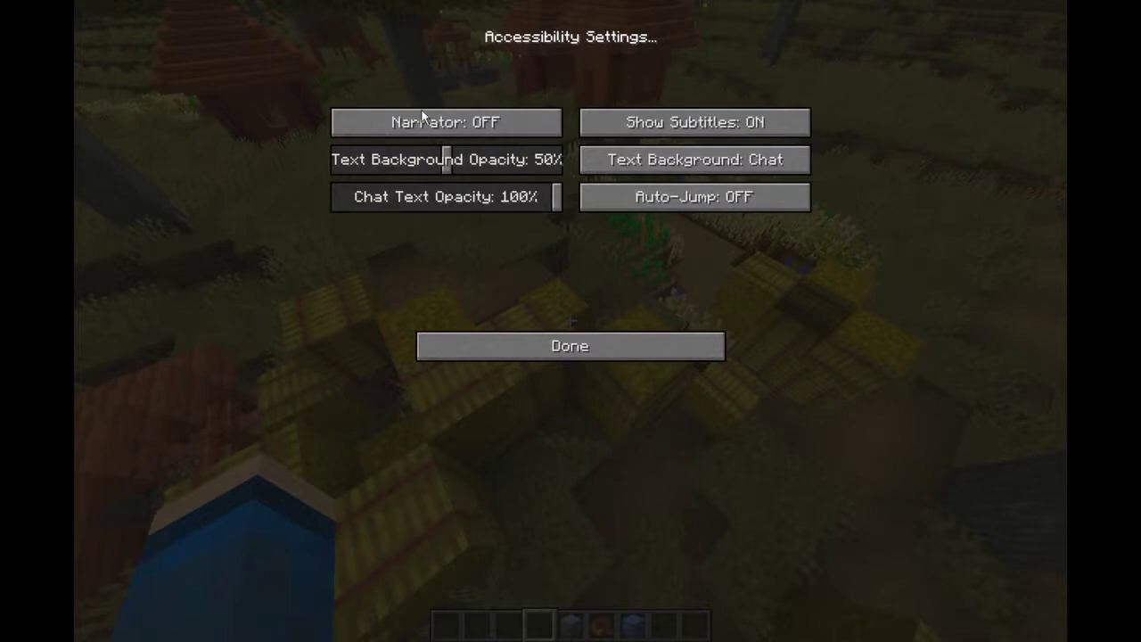
pyautogui.click(624, 351)
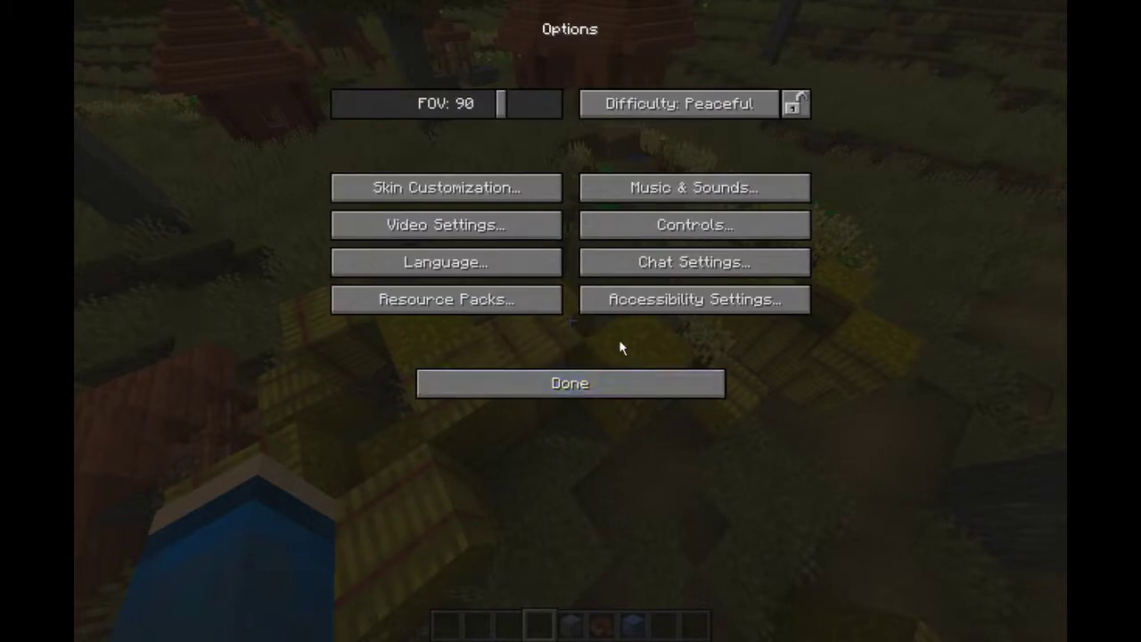
pyautogui.click(589, 396)
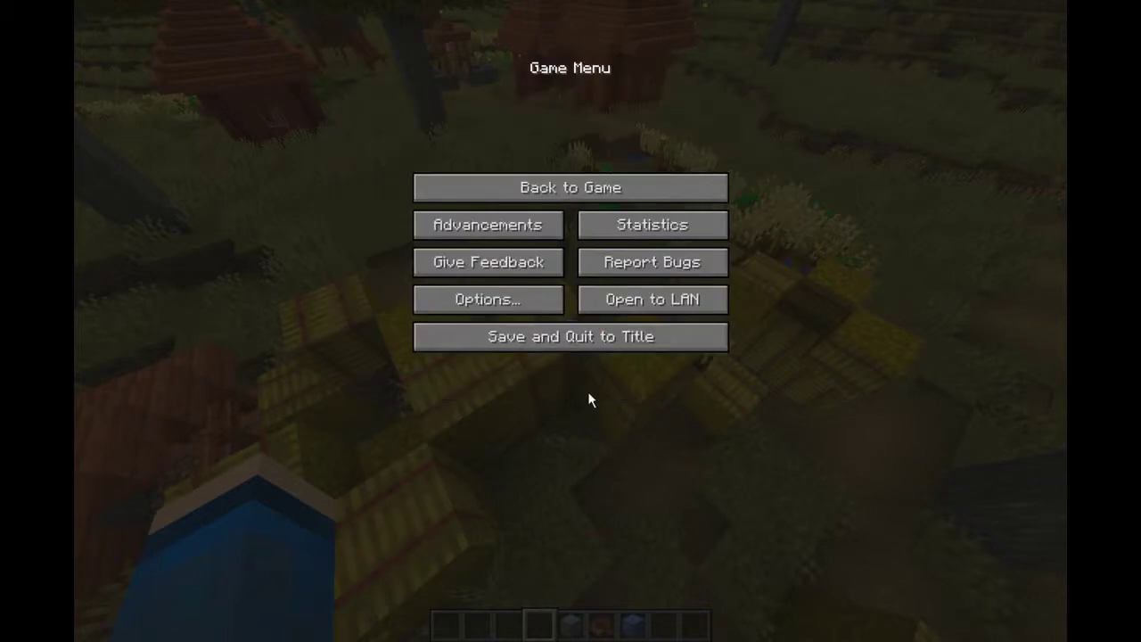
pyautogui.click(522, 298)
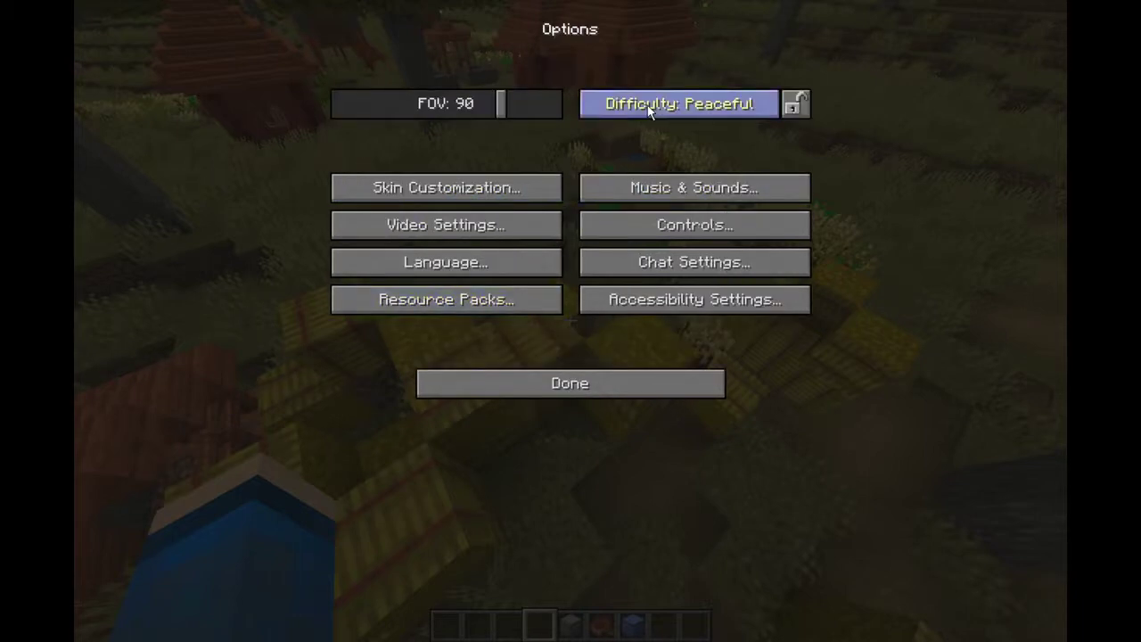
pyautogui.click(716, 106)
pyautogui.click(717, 107)
pyautogui.click(717, 106)
pyautogui.click(717, 106)
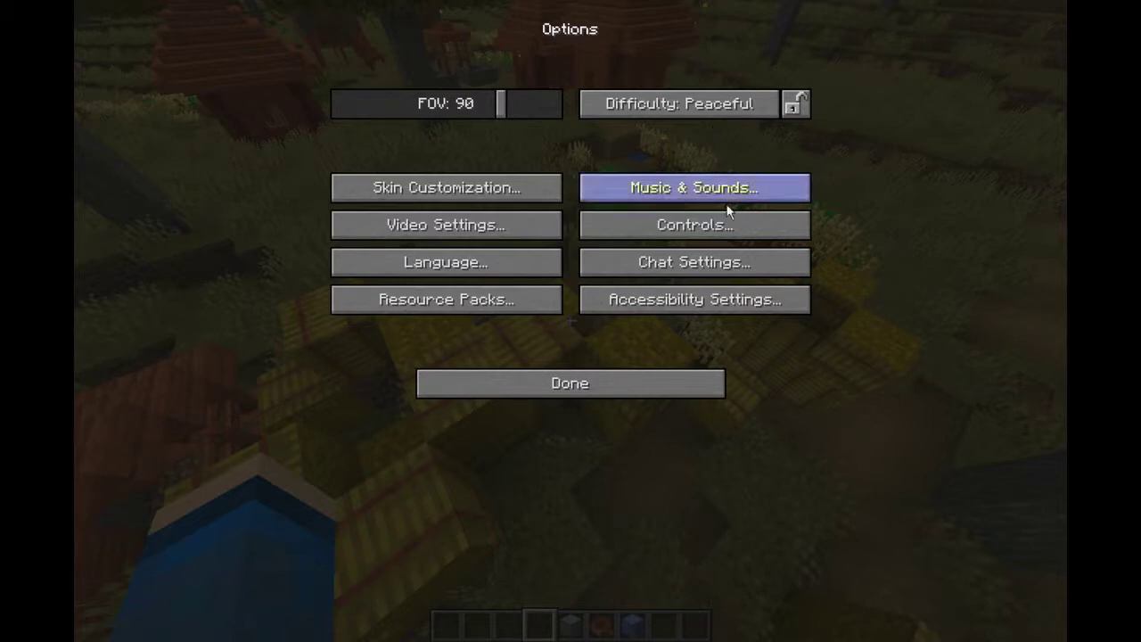
pyautogui.click(633, 382)
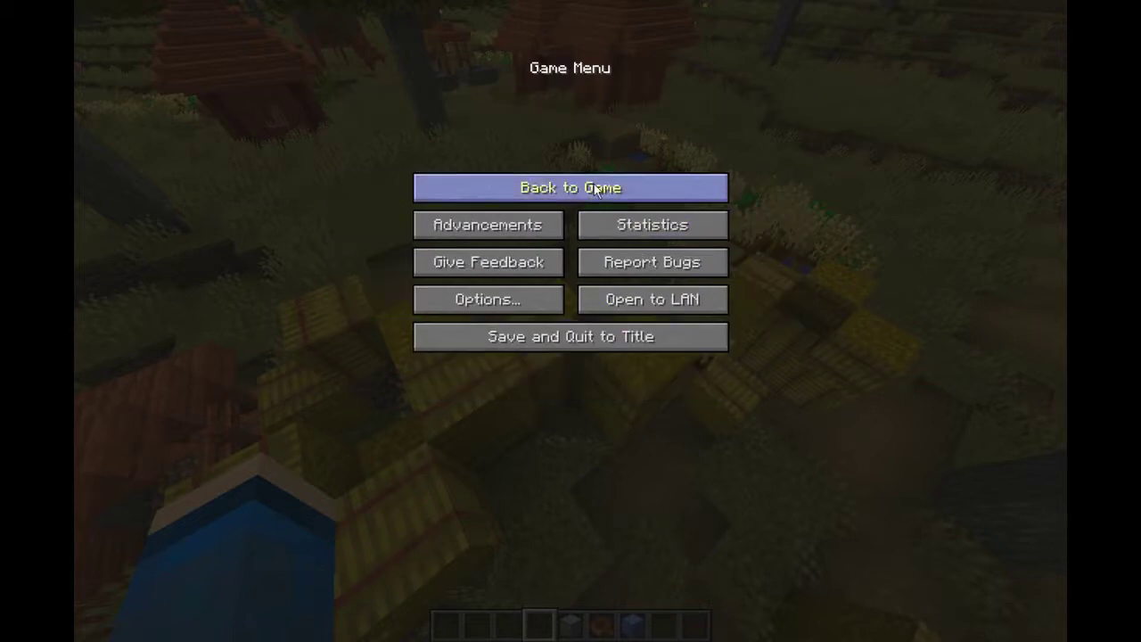
# Resume play and fly over the hay bales, high above the village, toward the acacia tree.
pyautogui.click(595, 190)
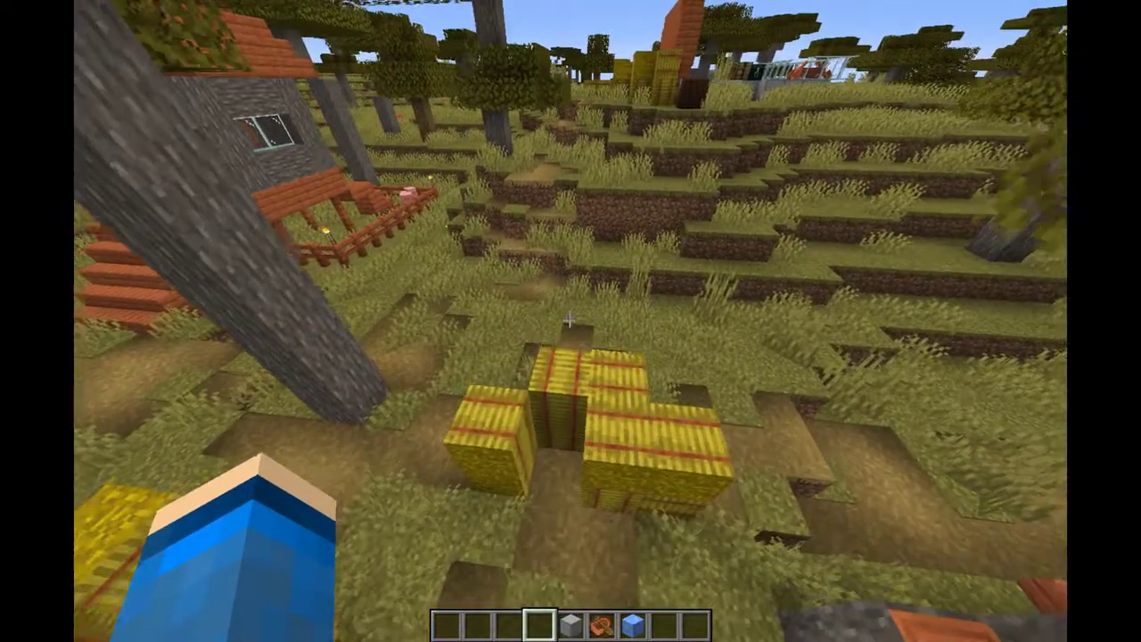
pyautogui.press('w')
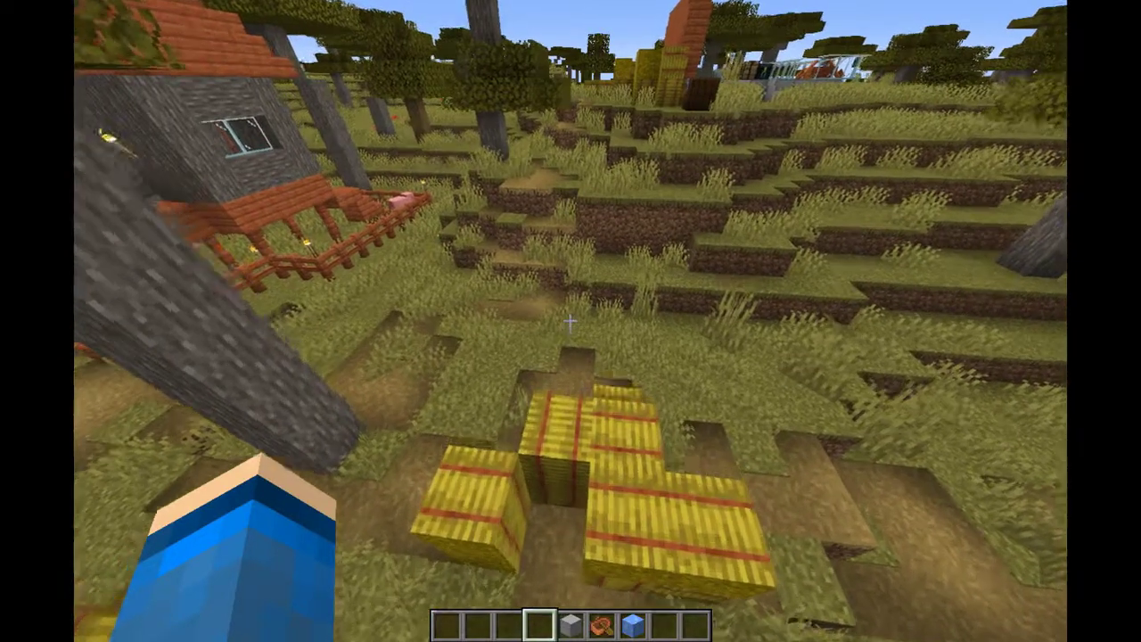
pyautogui.press('w')
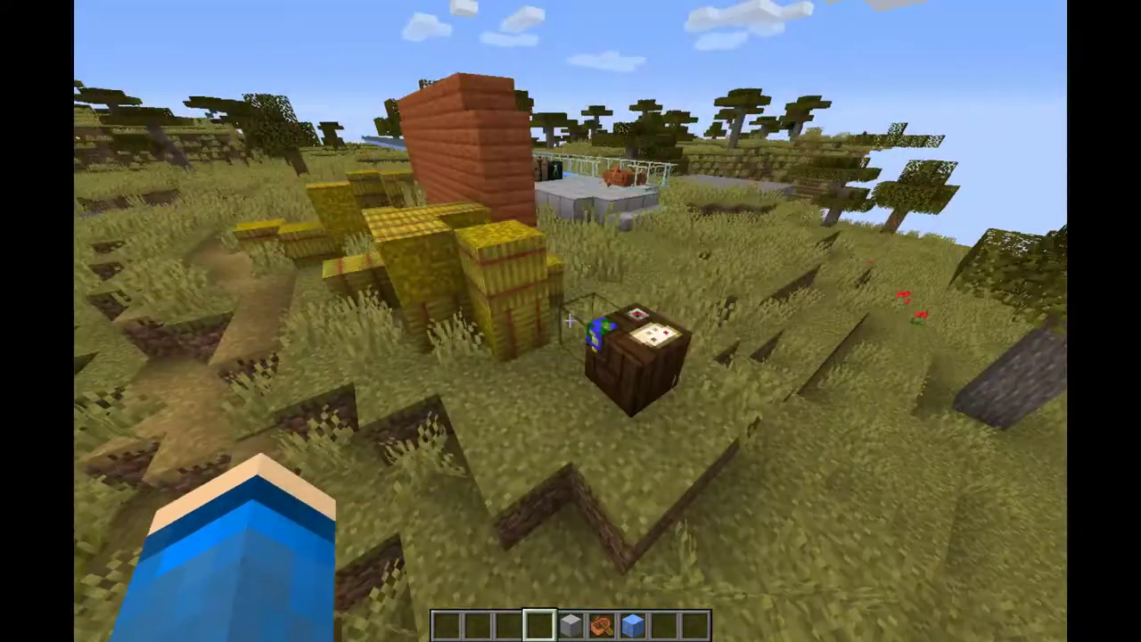
pyautogui.press('space')
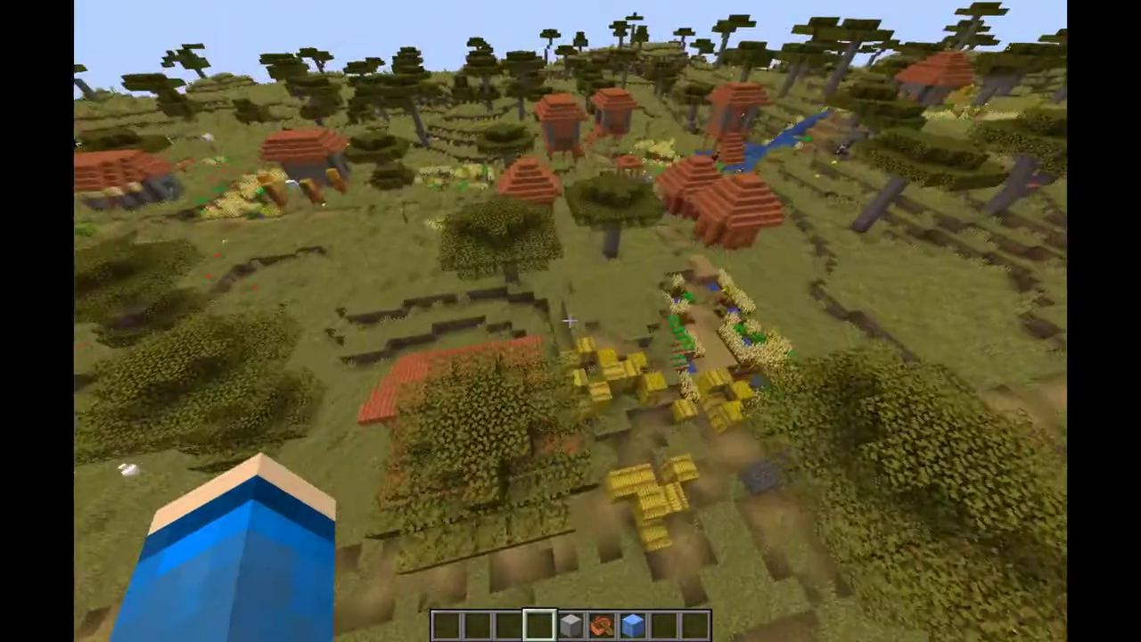
pyautogui.press('w')
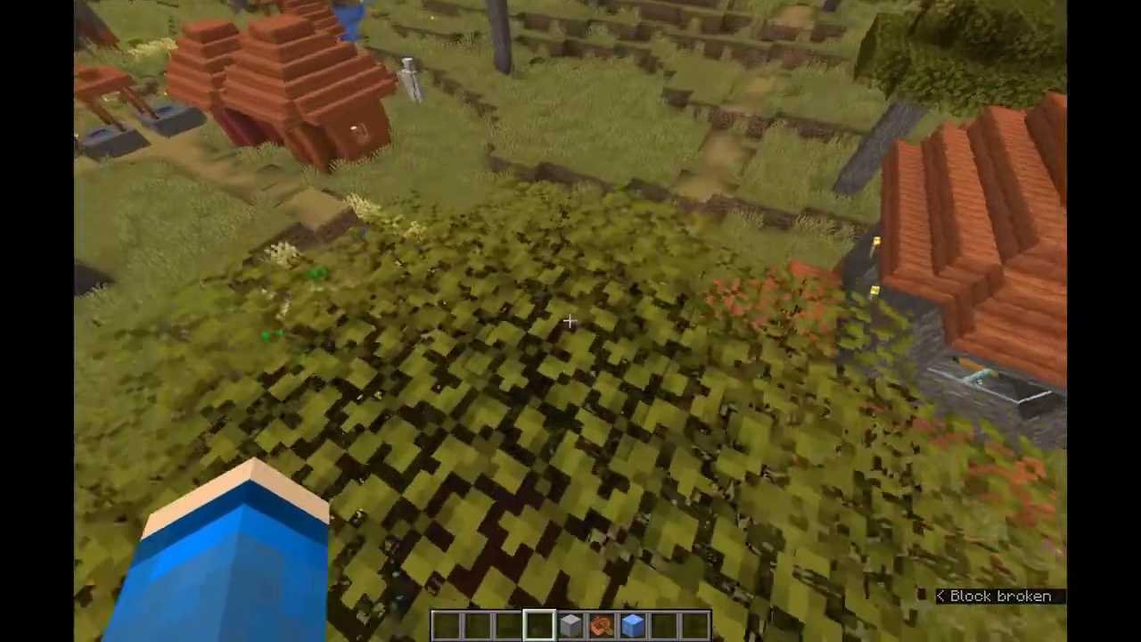